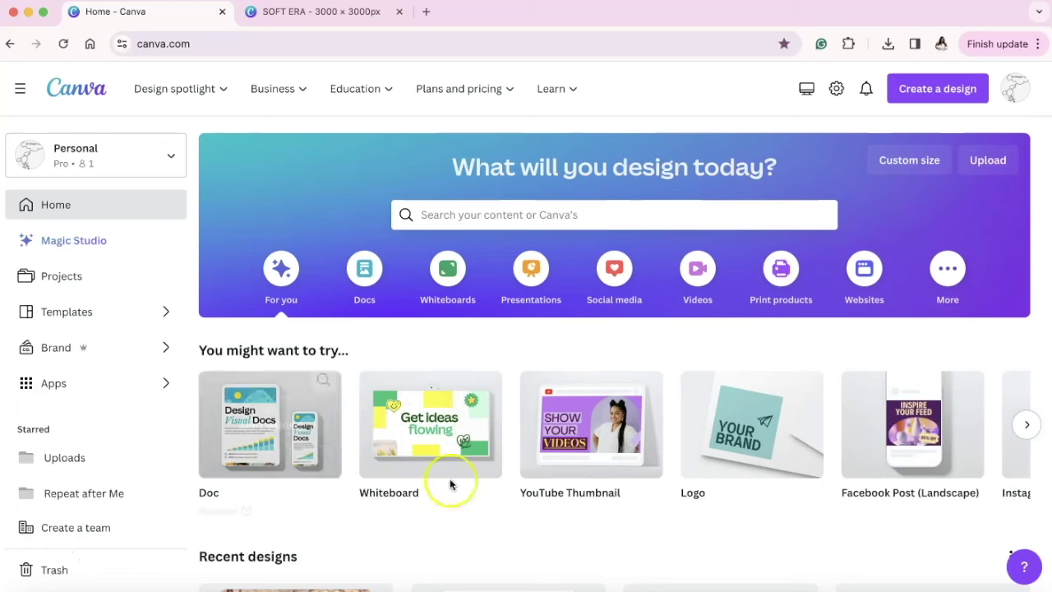
# Start a custom-size design measuring 3000 × 3000 px
pyautogui.click(914, 164)
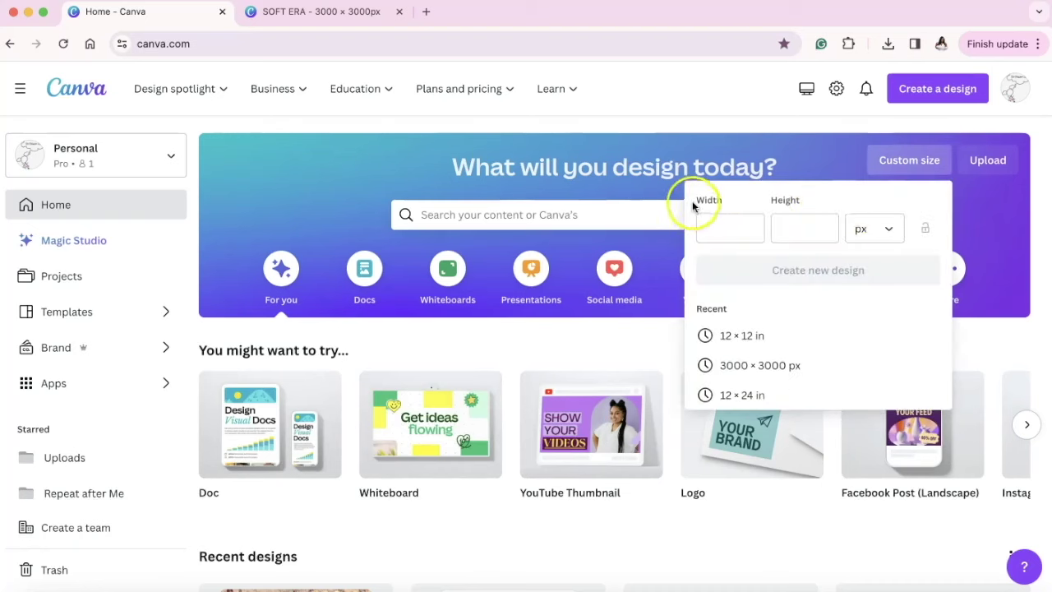
pyautogui.click(747, 229)
pyautogui.write('3000')
pyautogui.click(811, 229)
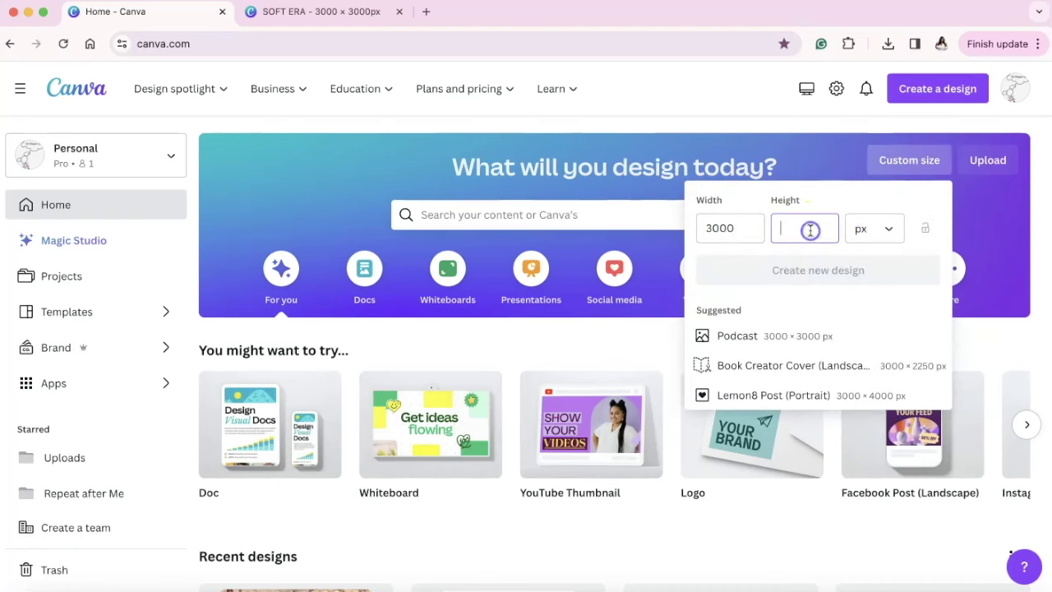
pyautogui.write('3000')
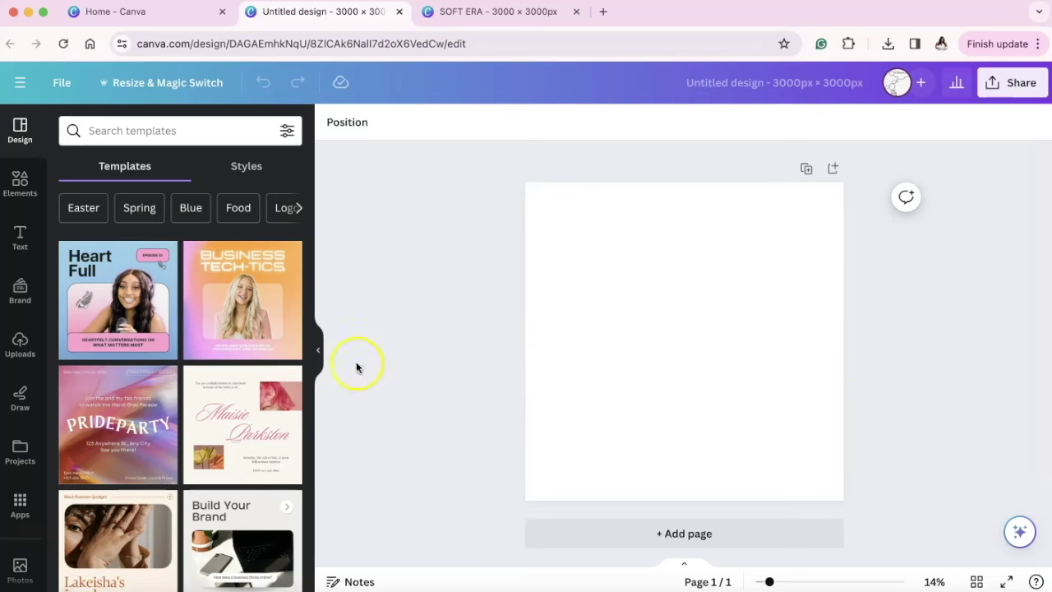
# Close the blank Untitled design and switch to the two-page SOFT ERA design to review its pages
pyautogui.click(320, 353)
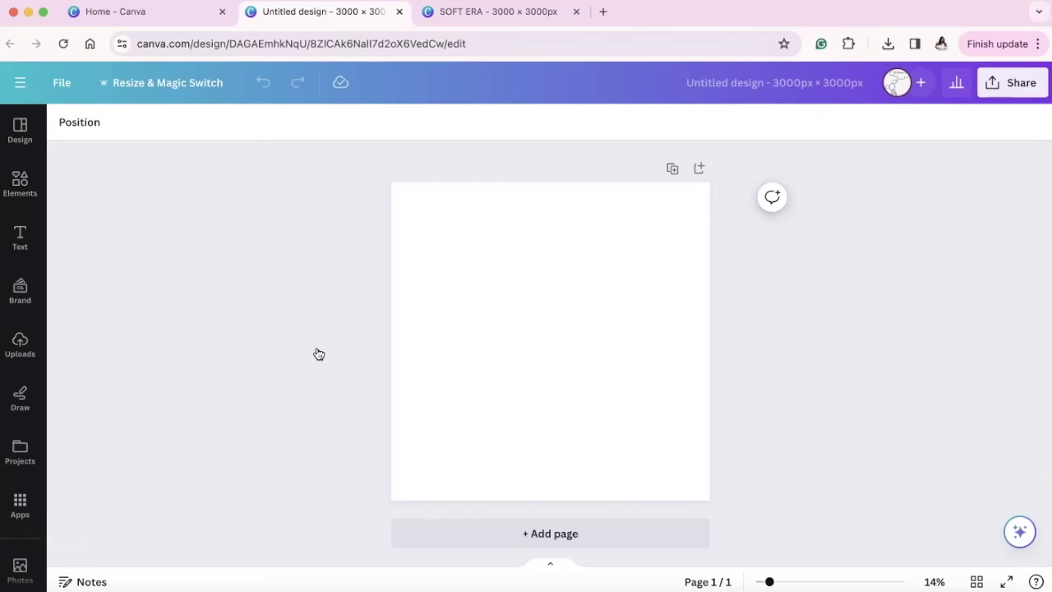
pyautogui.click(399, 11)
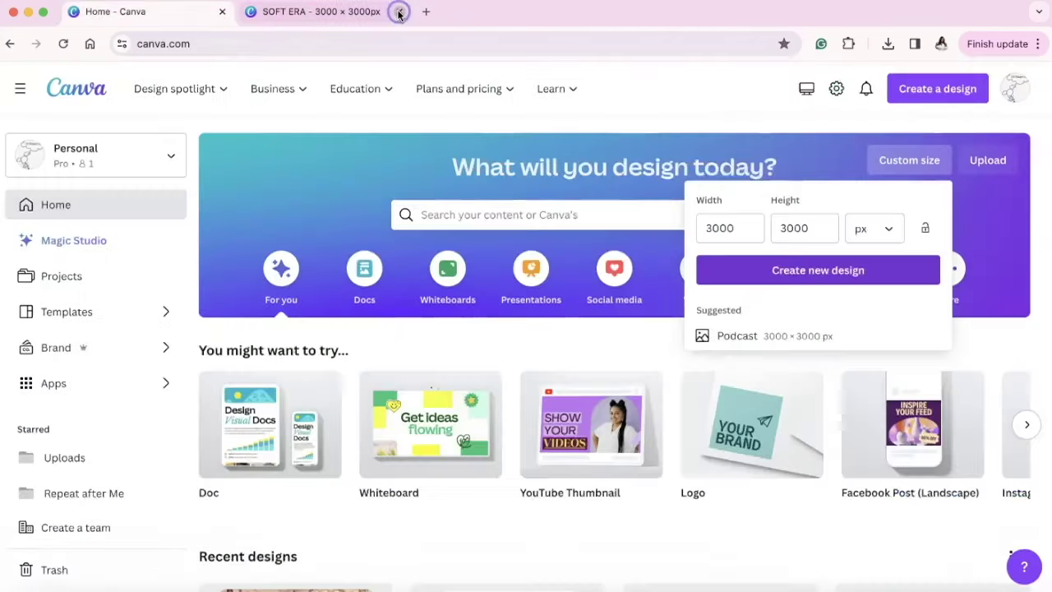
pyautogui.click(324, 15)
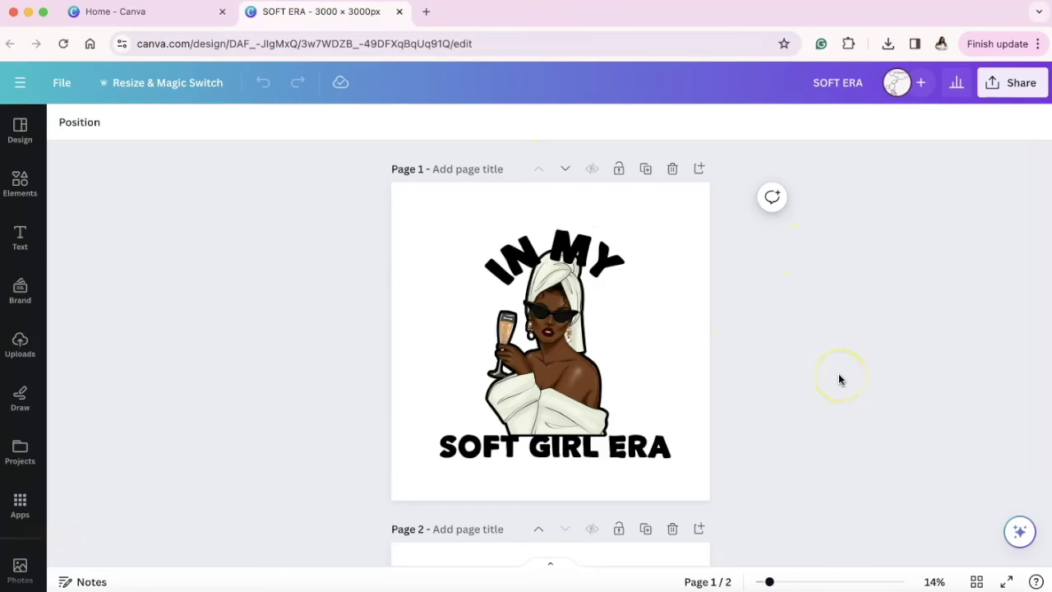
pyautogui.scroll(-5, 838, 378)
pyautogui.click(551, 371)
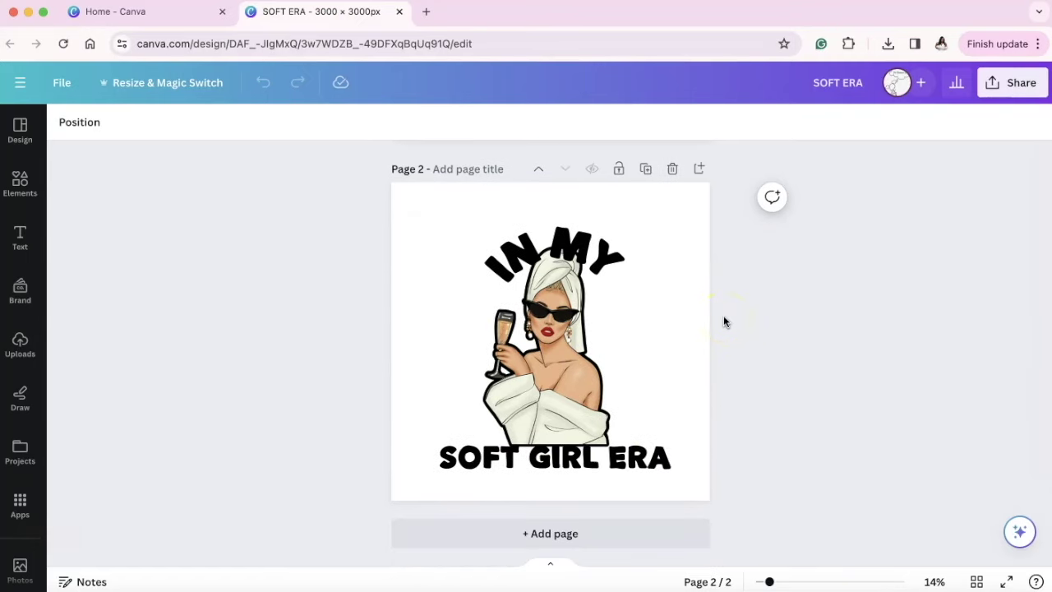
pyautogui.scroll(5, 723, 321)
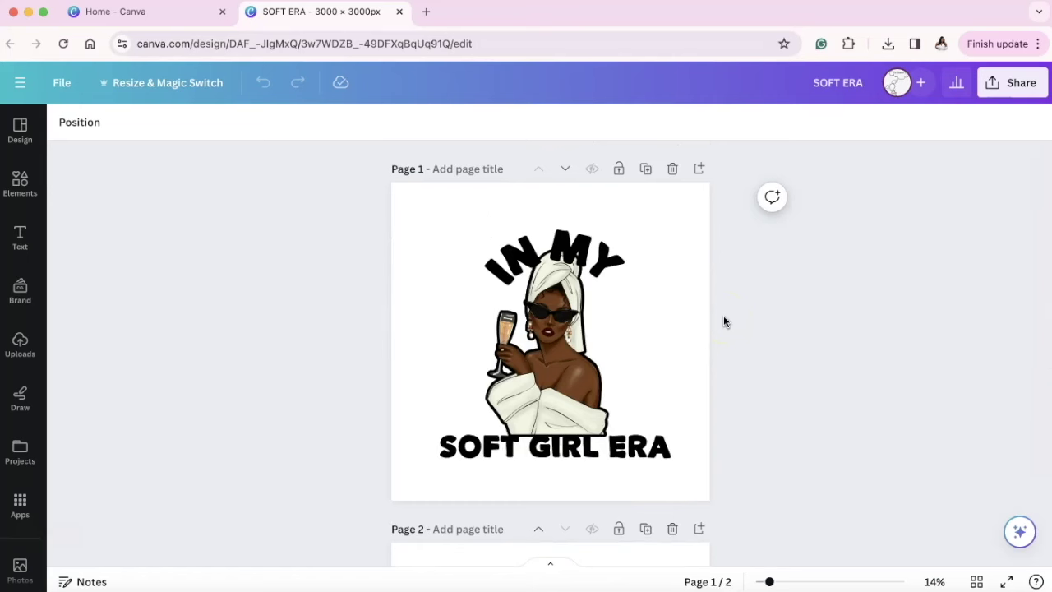
# Insert a new Page 2 and place the towel-wrapped woman illustration from Uploads on it
pyautogui.click(696, 170)
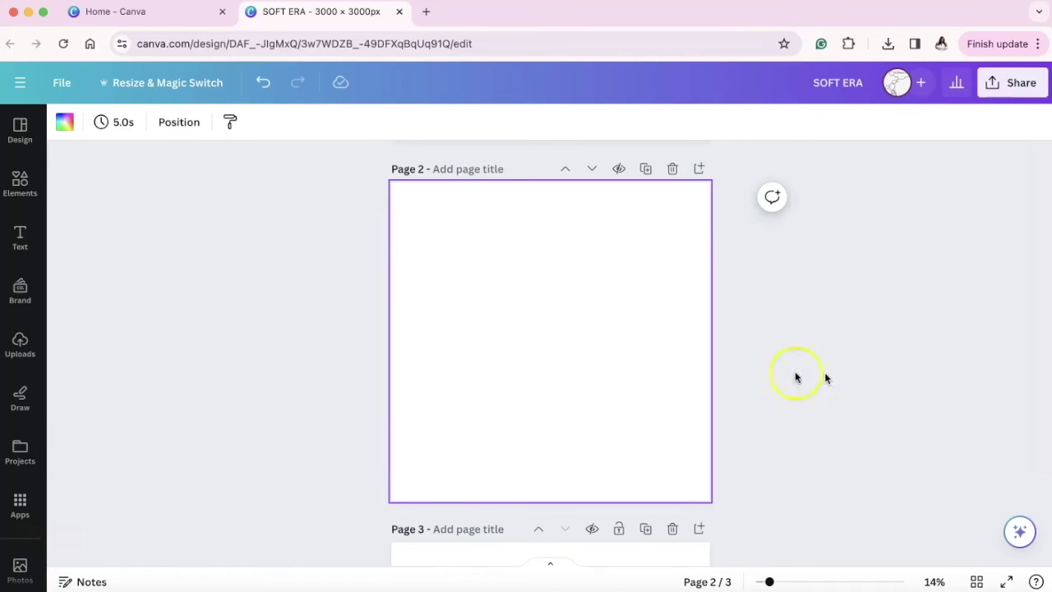
pyautogui.click(24, 347)
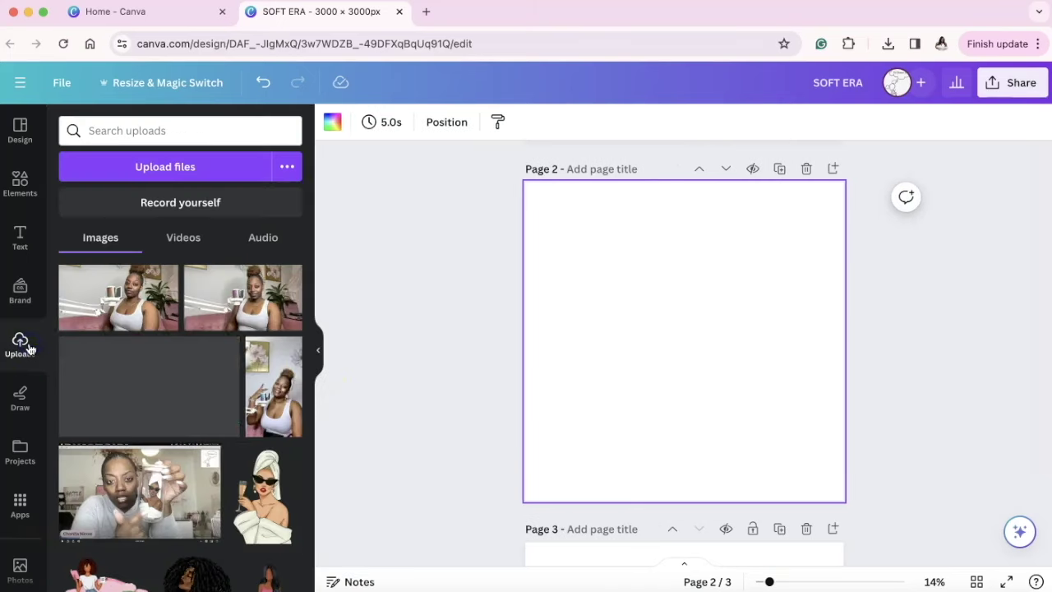
pyautogui.click(132, 352)
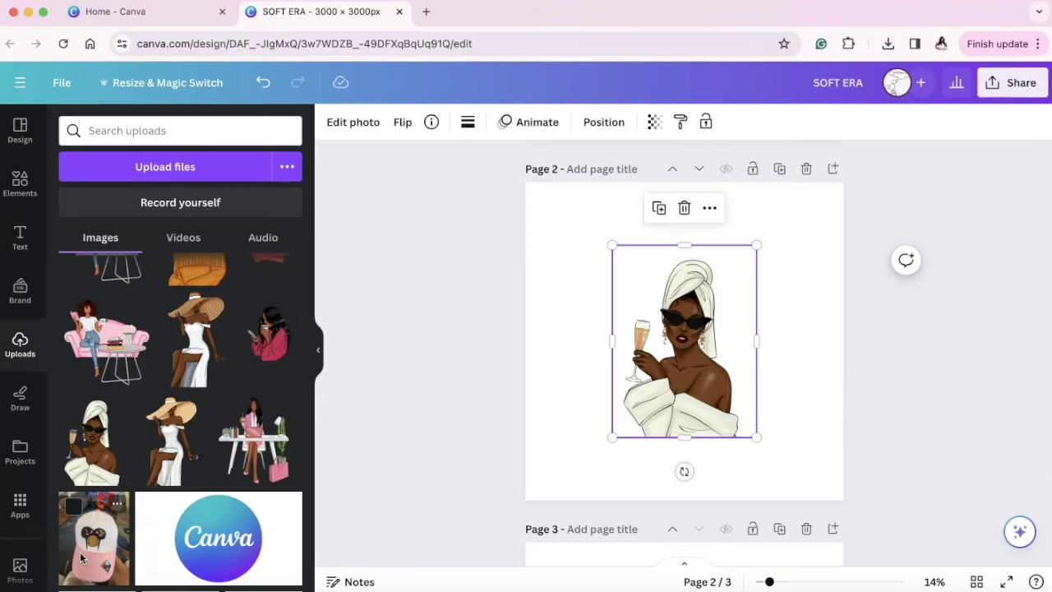
pyautogui.moveTo(563, 438); pyautogui.dragTo(675, 425)
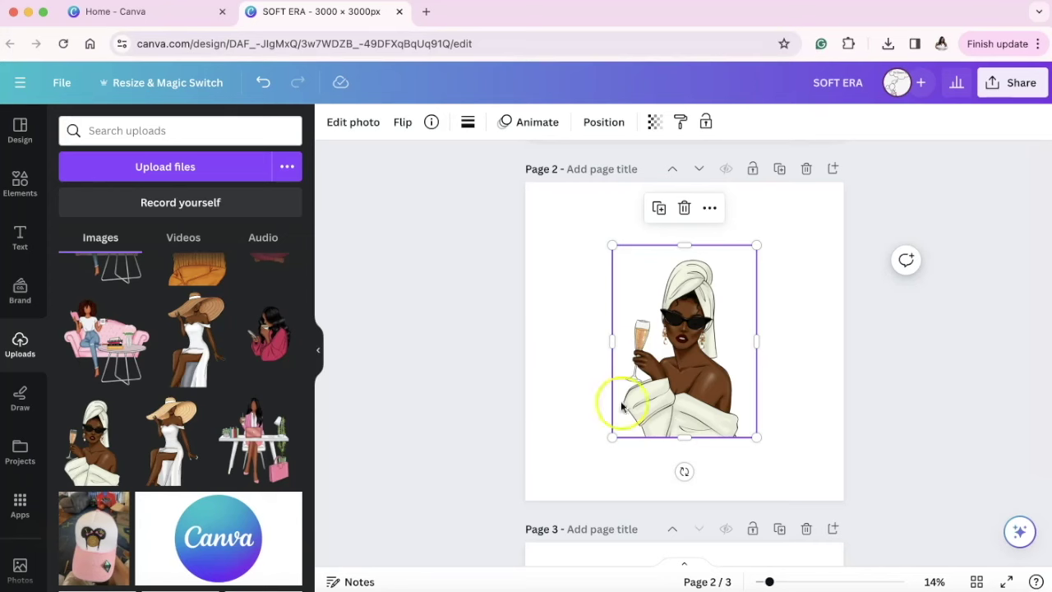
pyautogui.click(319, 351)
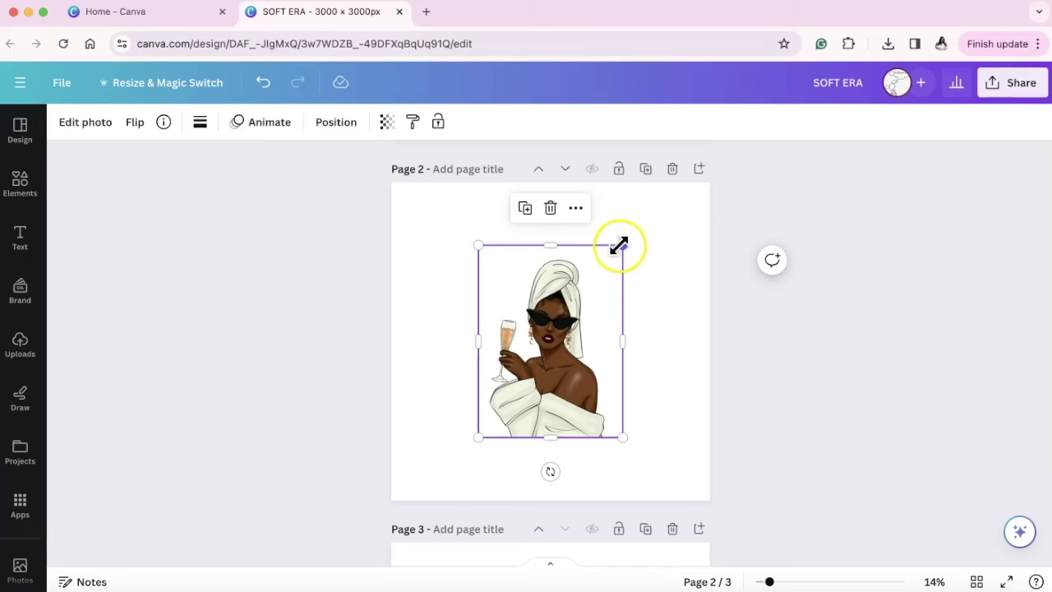
# Enlarge the towel-wrapped woman illustration by its corners to fill most of Page 2, checking it zoomed in
pyautogui.moveTo(622, 244); pyautogui.dragTo(688, 202)
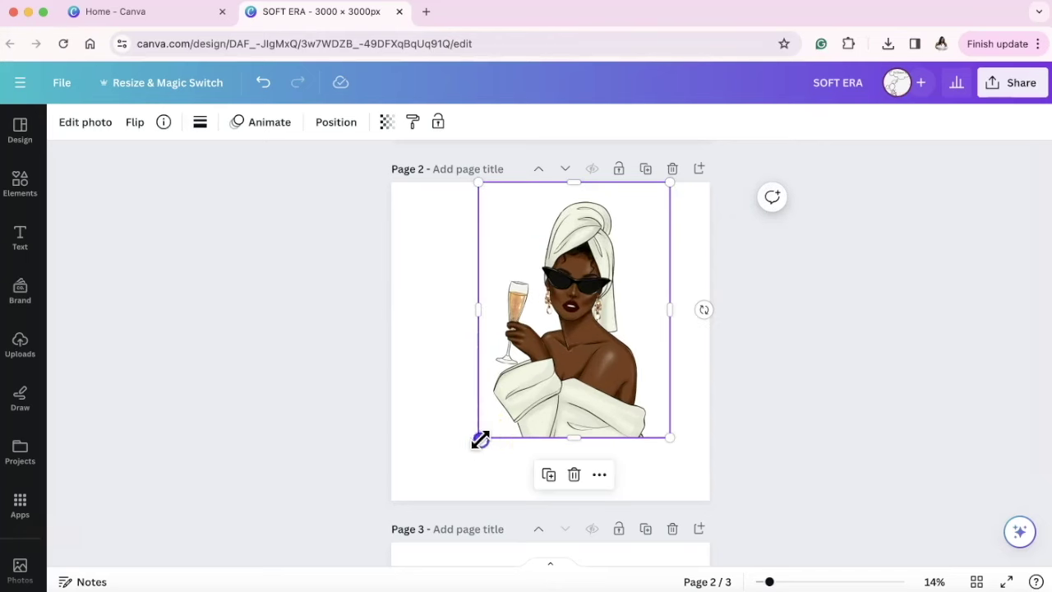
pyautogui.moveTo(478, 436); pyautogui.dragTo(430, 473)
pyautogui.click(806, 580)
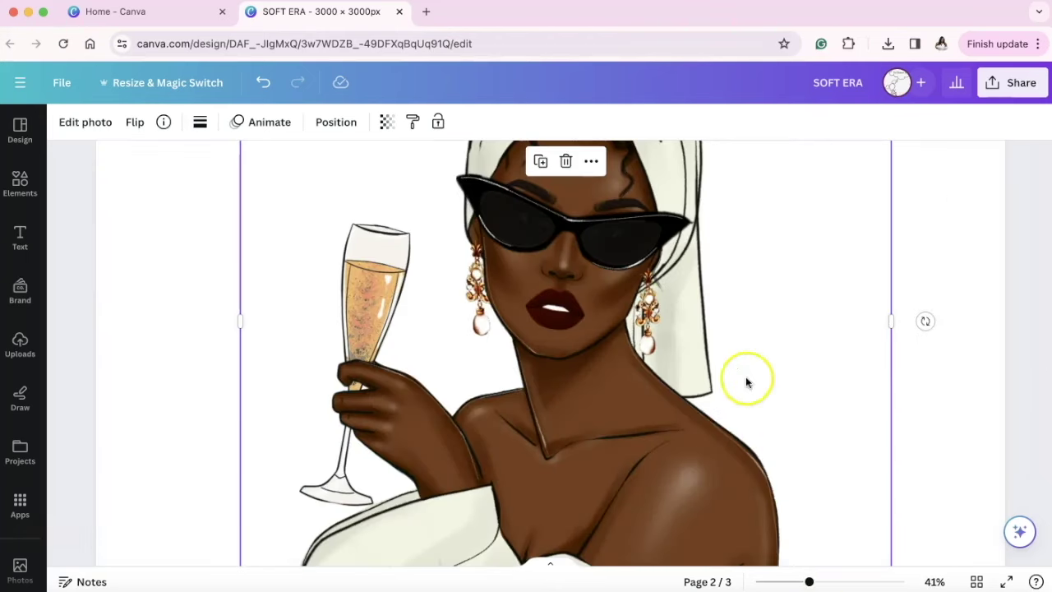
pyautogui.click(764, 581)
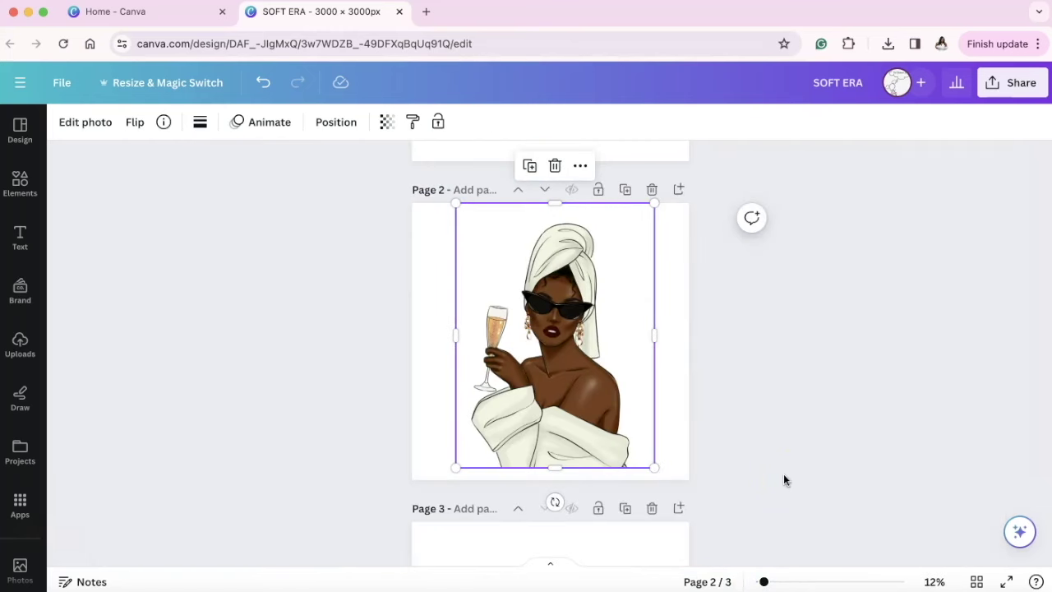
pyautogui.moveTo(555, 203); pyautogui.dragTo(554, 216)
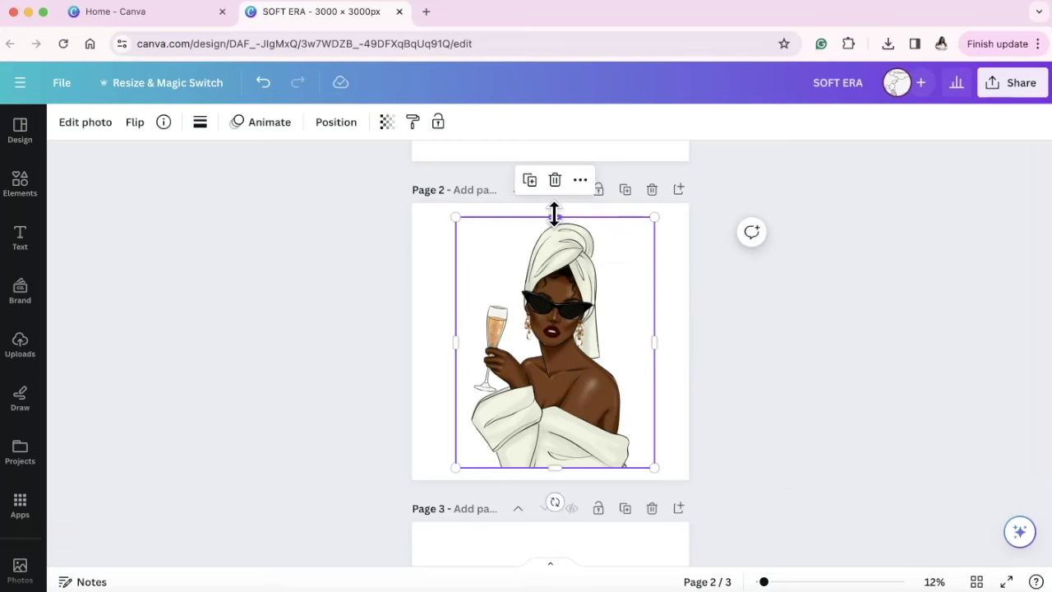
pyautogui.click(518, 349)
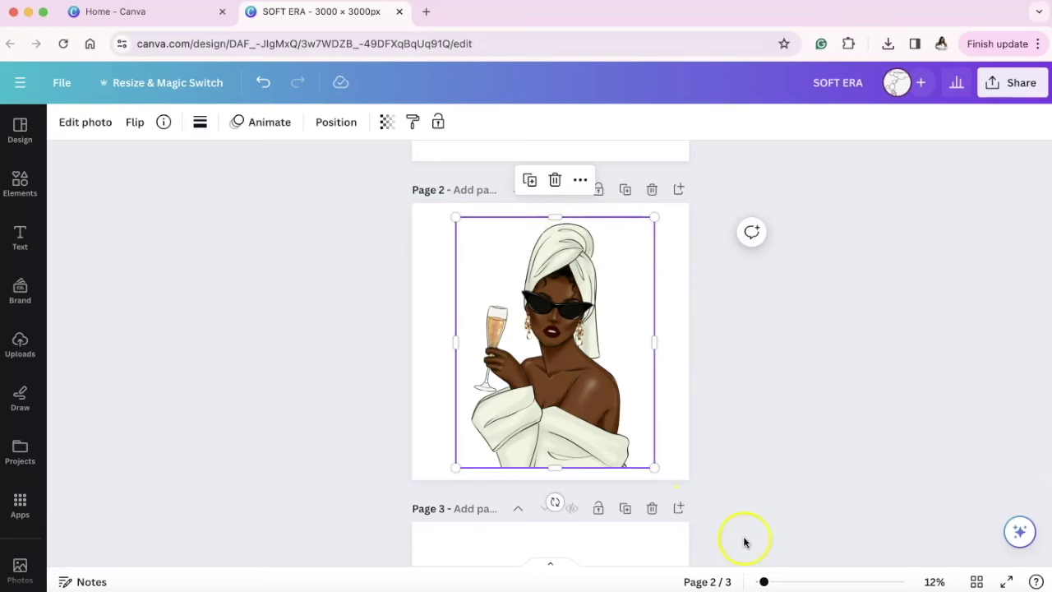
pyautogui.click(810, 580)
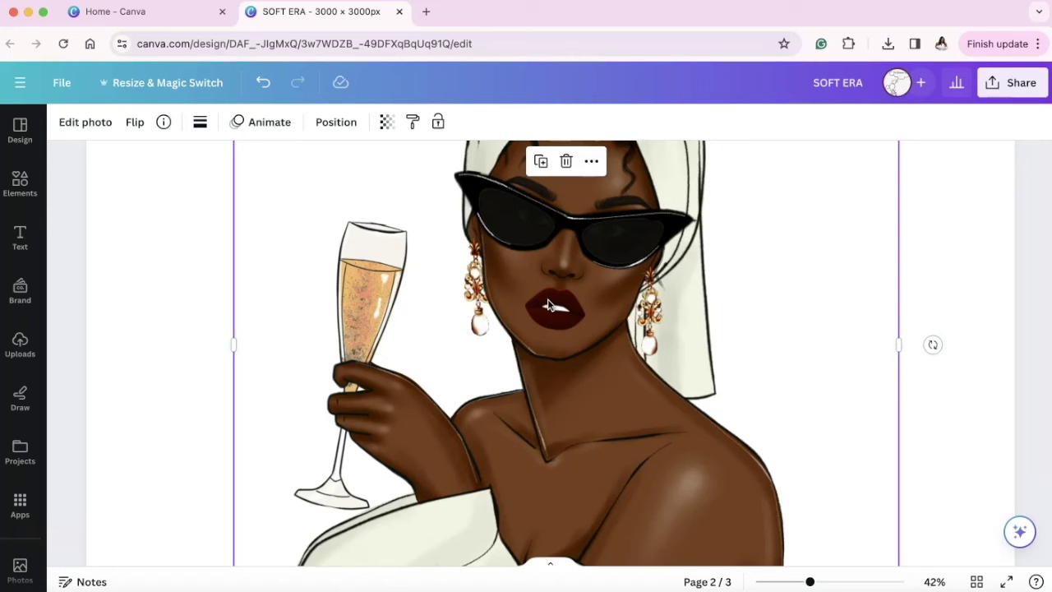
pyautogui.click(763, 581)
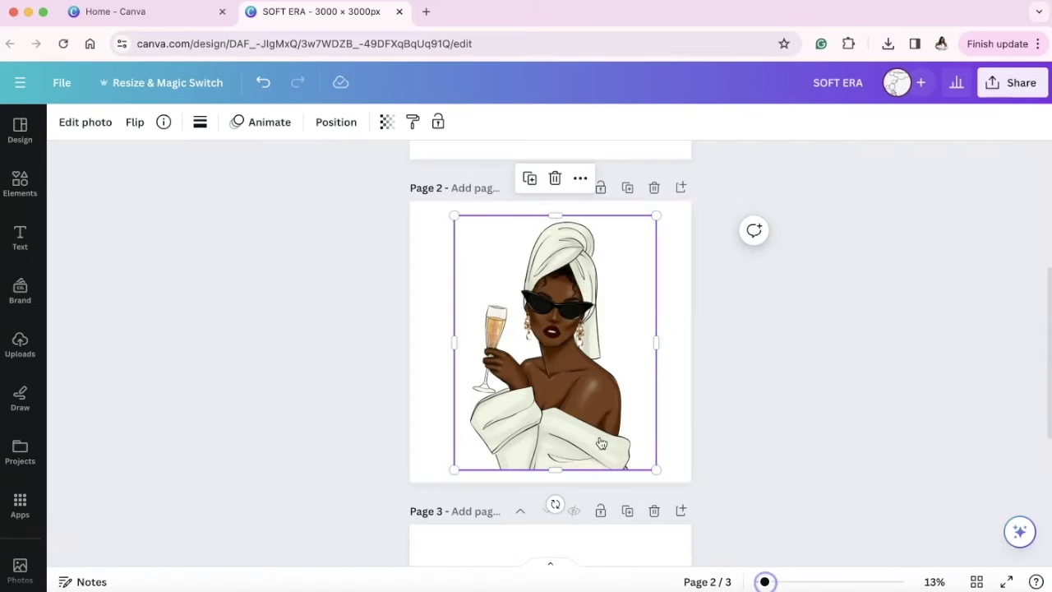
# Give the illustration a black Outline shadow at size 25 via Edit photo > Shadows
pyautogui.click(104, 127)
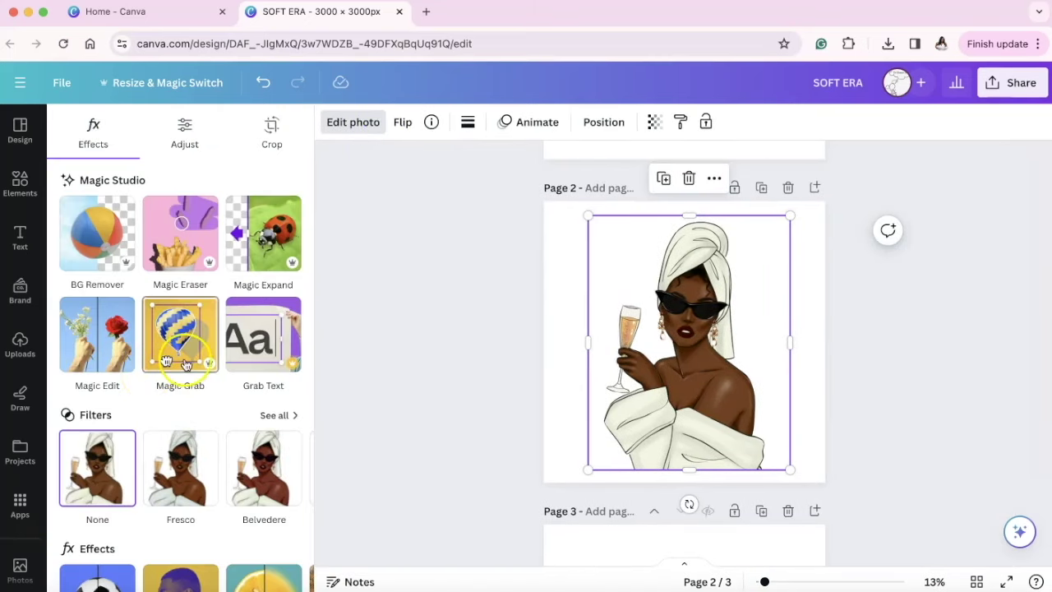
pyautogui.scroll(-5, 181, 359)
pyautogui.click(119, 359)
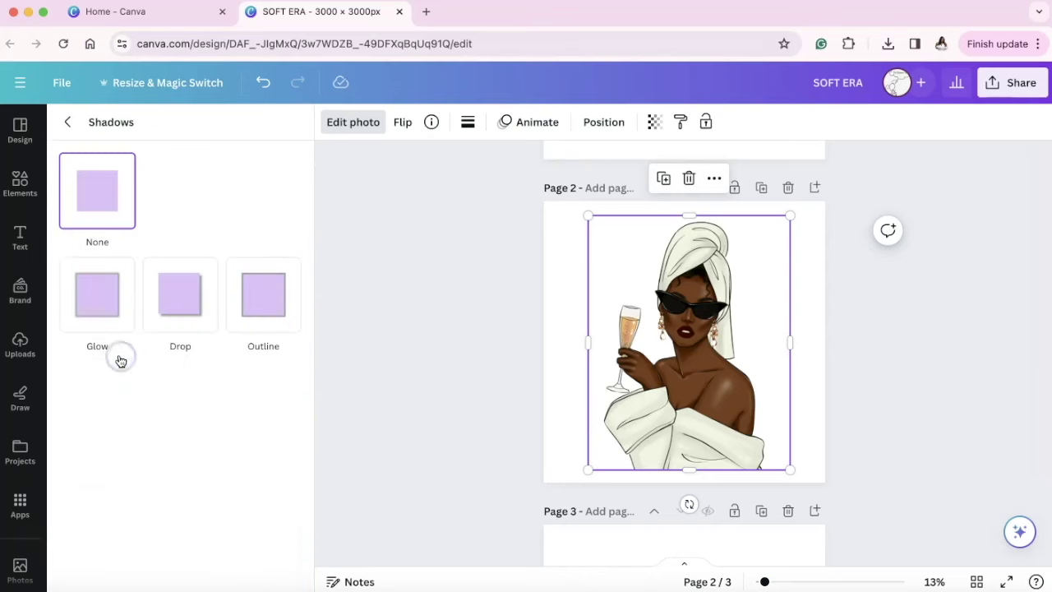
pyautogui.click(277, 302)
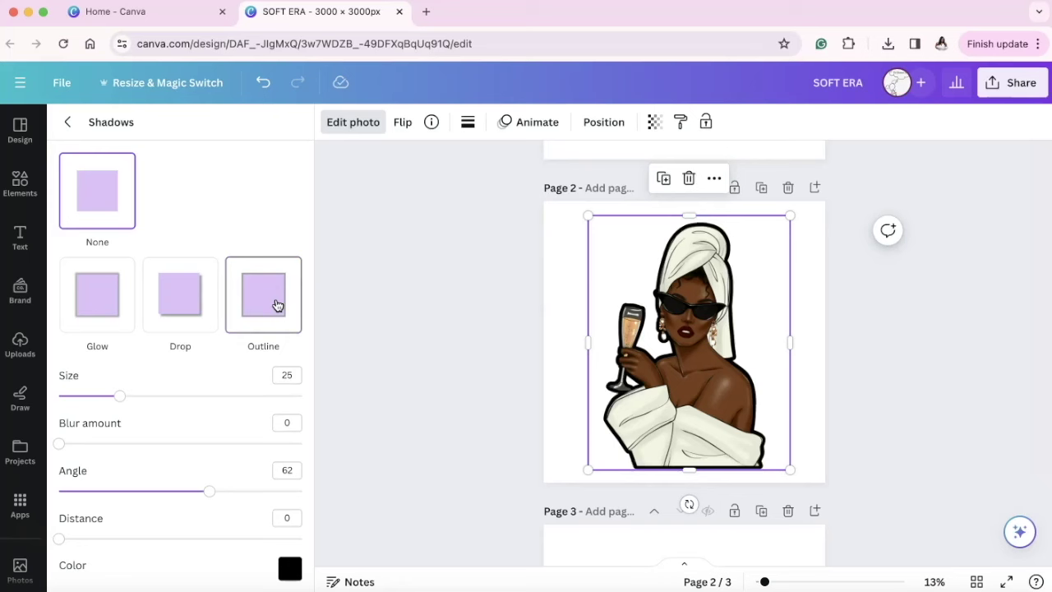
pyautogui.scroll(-1, 206, 490)
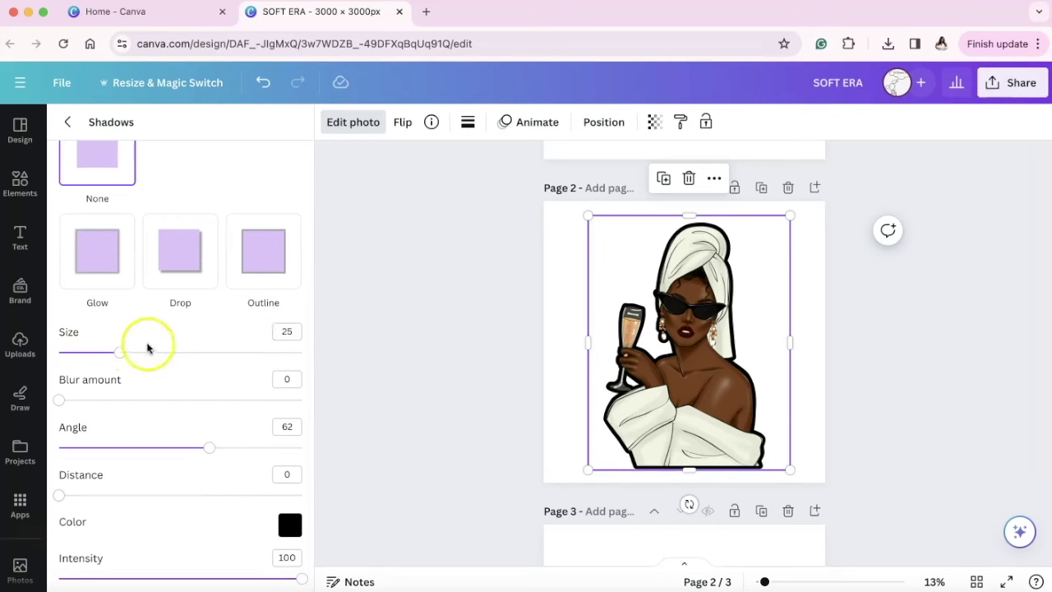
pyautogui.moveTo(118, 354)
pyautogui.mouseDown()
pyautogui.moveTo(63, 353)
pyautogui.moveTo(129, 350)
pyautogui.moveTo(120, 352)
pyautogui.mouseUp()
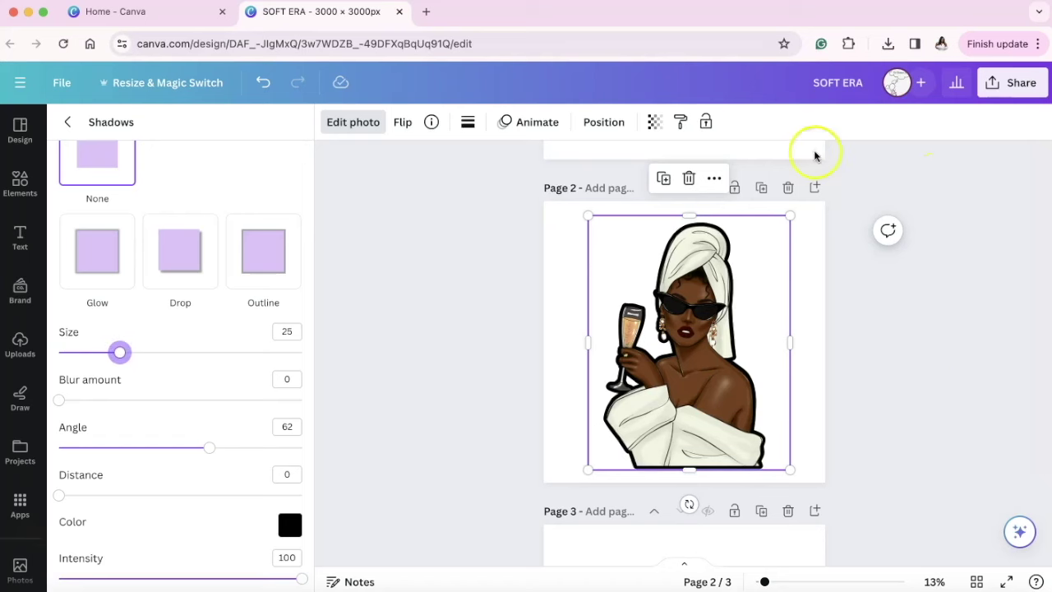
# Shrink the illustration from its top-right corner and move it up, undoing trial attempts
pyautogui.moveTo(793, 217); pyautogui.dragTo(727, 299)
pyautogui.moveTo(634, 421); pyautogui.dragTo(663, 367)
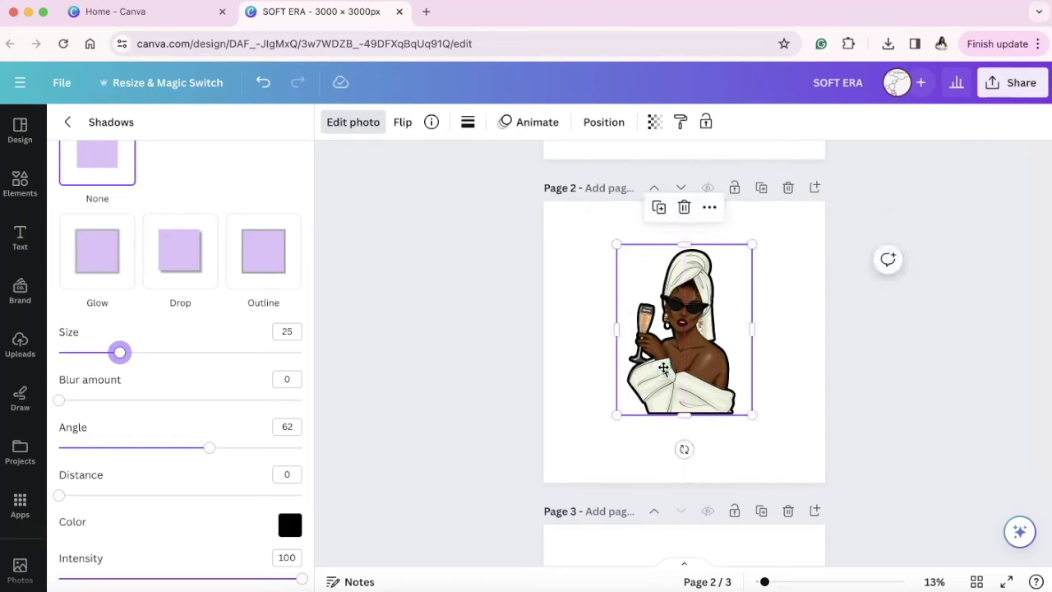
pyautogui.press('super+z')
pyautogui.press('super+z')
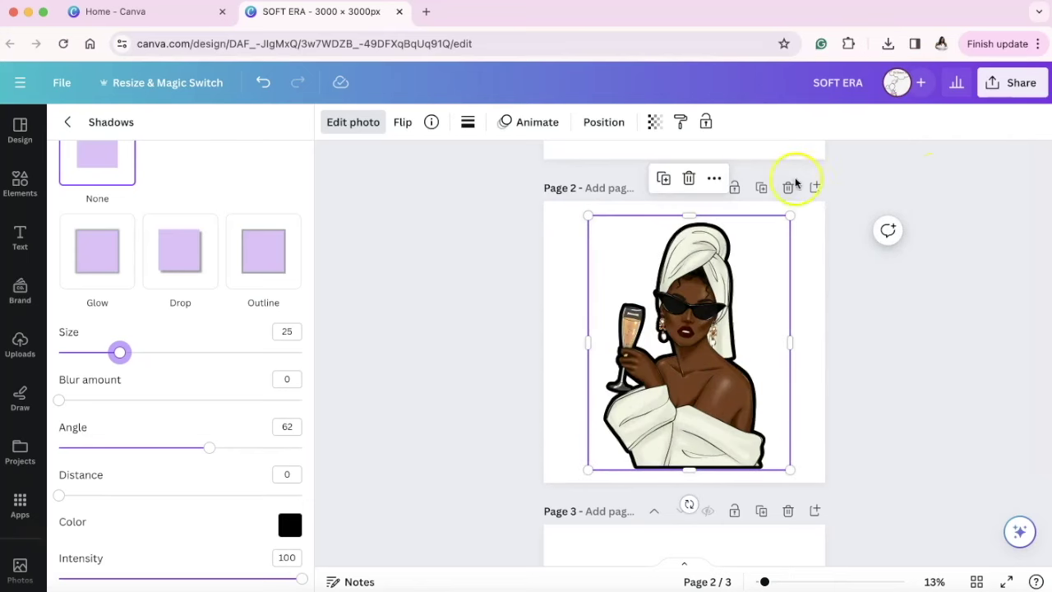
pyautogui.moveTo(776, 239); pyautogui.dragTo(728, 301)
pyautogui.moveTo(634, 418); pyautogui.dragTo(664, 368)
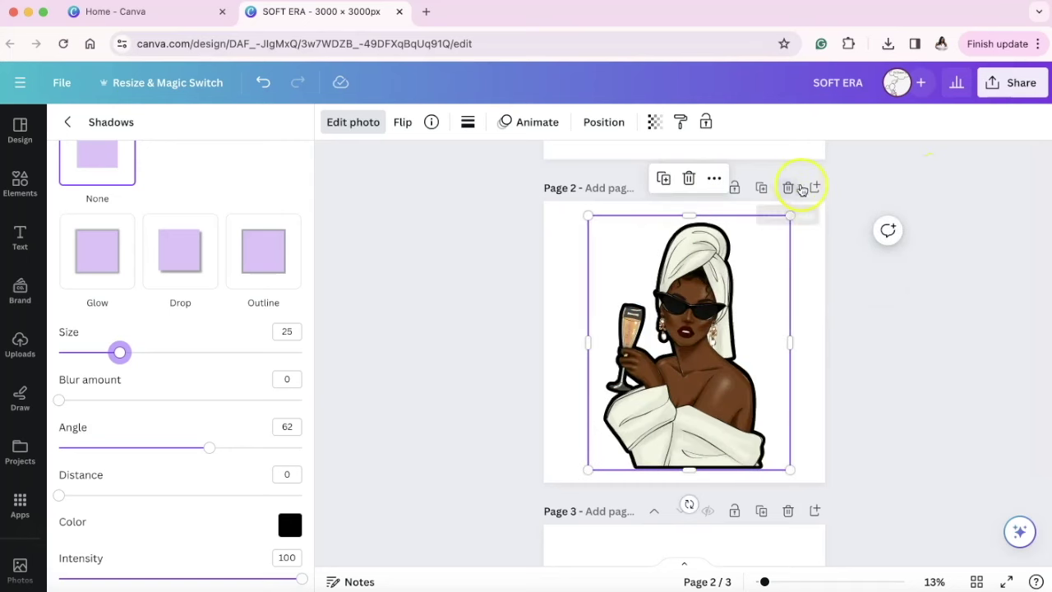
pyautogui.moveTo(791, 216); pyautogui.dragTo(724, 300)
pyautogui.moveTo(645, 415); pyautogui.dragTo(664, 368)
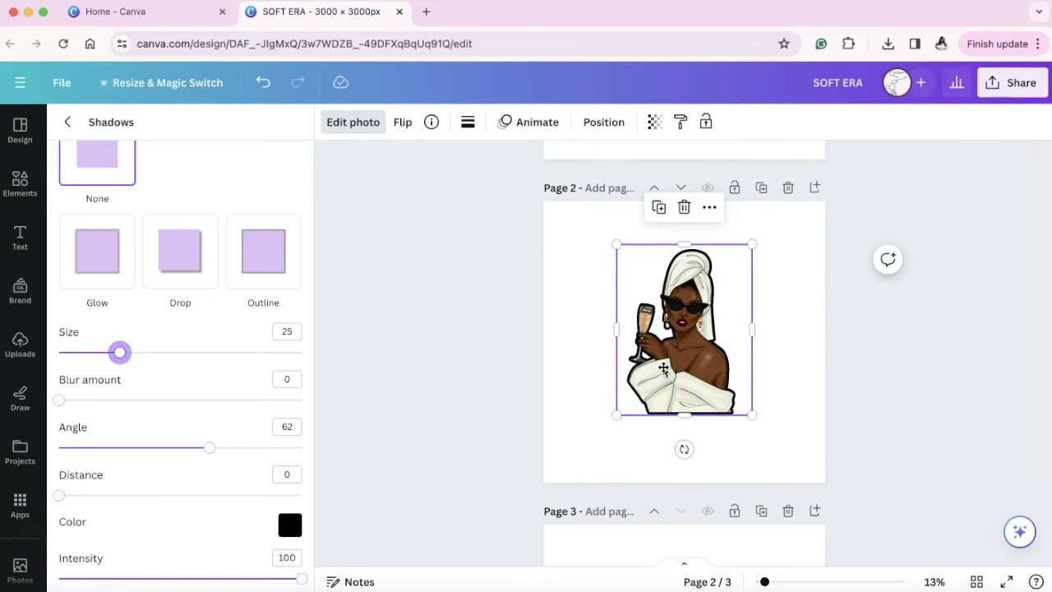
pyautogui.hotkey('ctrl', 'z')
pyautogui.hotkey('ctrl', 'z')
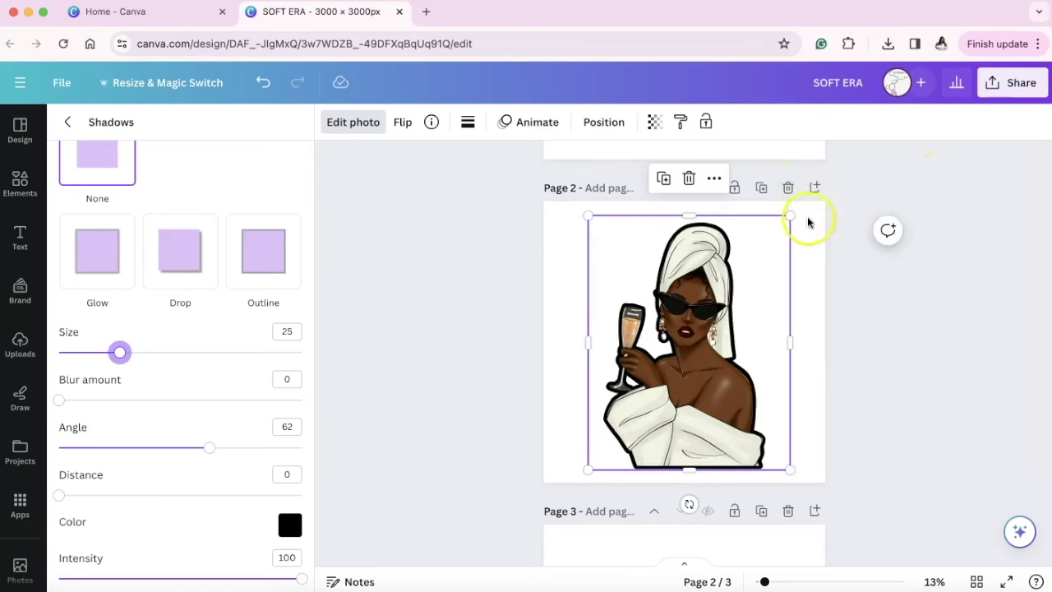
# Redo the shrink to about 1,851 × 2,336 and centre the illustration near the top of Page 2
pyautogui.moveTo(793, 216); pyautogui.dragTo(728, 300)
pyautogui.moveTo(633, 419); pyautogui.dragTo(663, 367)
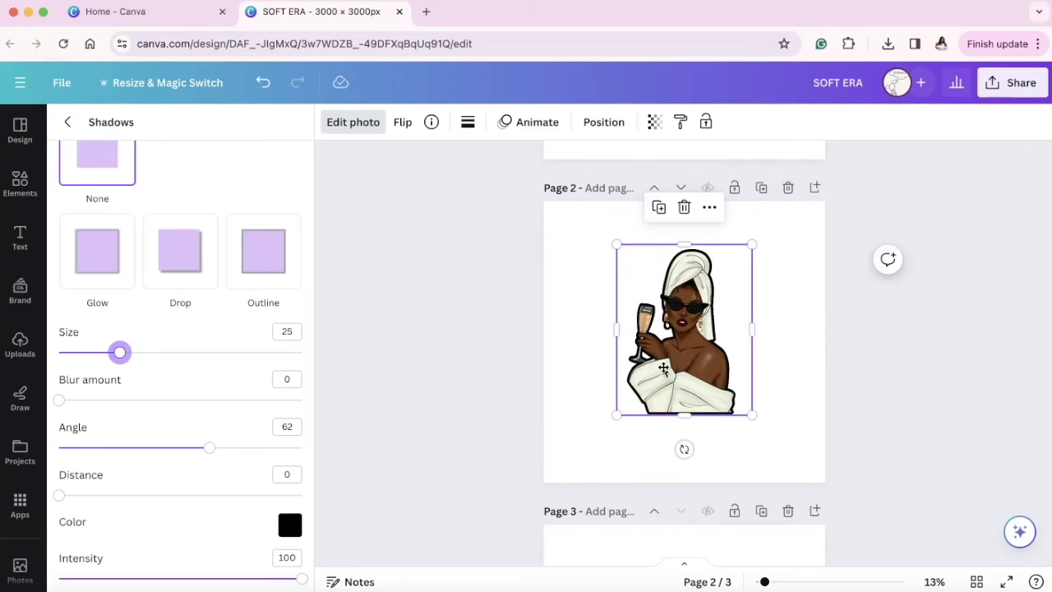
pyautogui.hotkey('ctrl', 'z')
pyautogui.hotkey('ctrl', 'z')
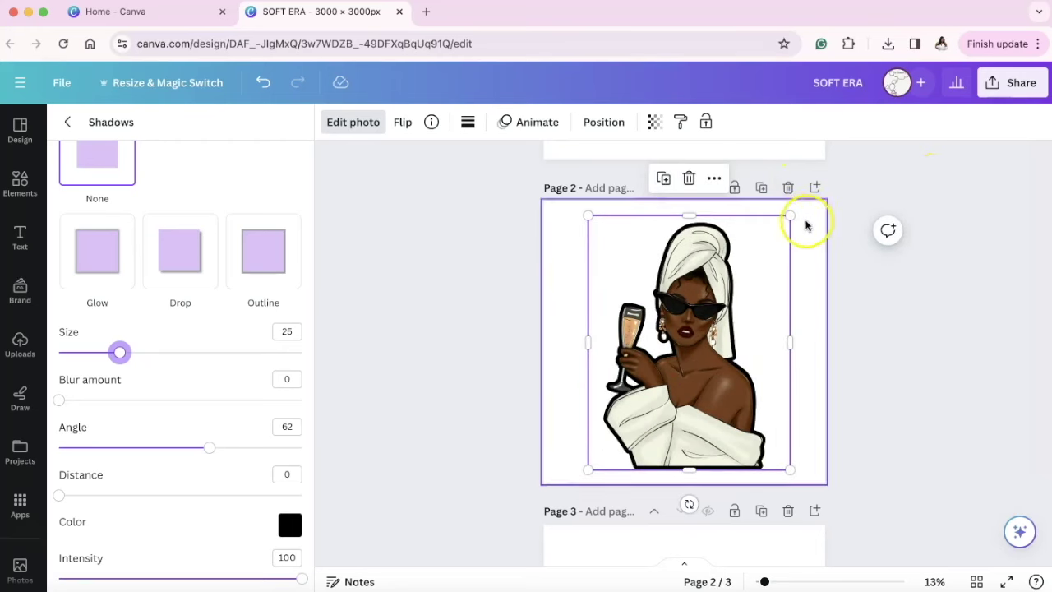
pyautogui.moveTo(793, 216); pyautogui.dragTo(728, 300)
pyautogui.moveTo(634, 420); pyautogui.dragTo(663, 367)
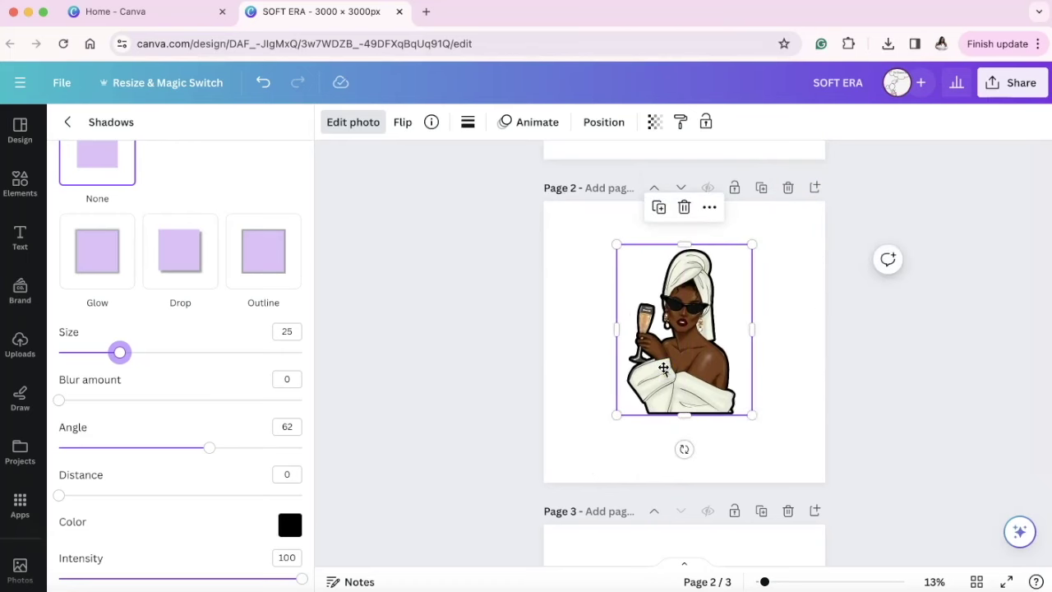
pyautogui.press('super+z')
pyautogui.press('super+z')
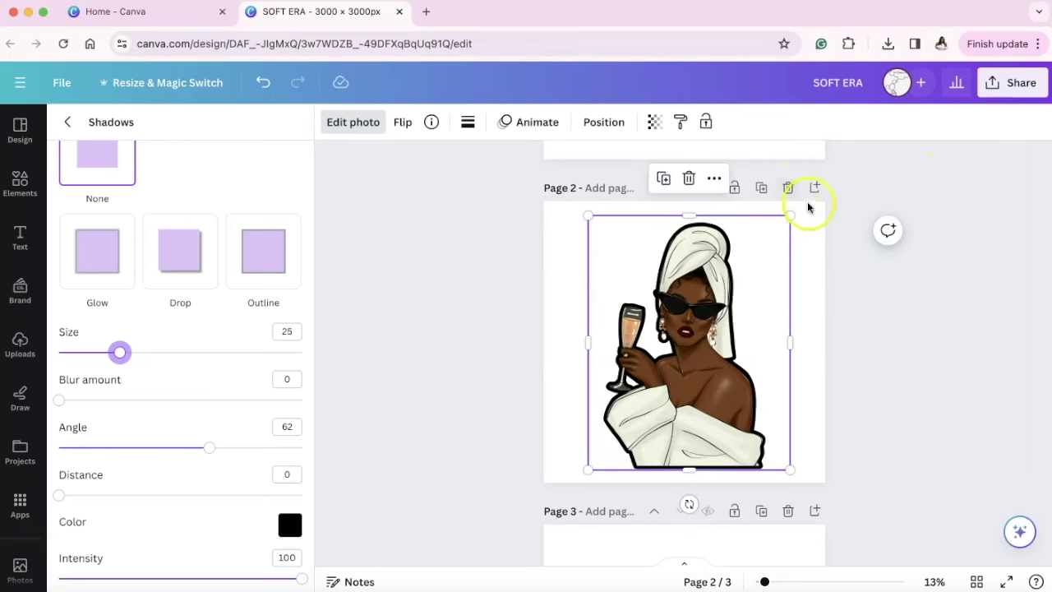
pyautogui.moveTo(791, 216); pyautogui.dragTo(728, 298)
pyautogui.moveTo(635, 421); pyautogui.dragTo(663, 367)
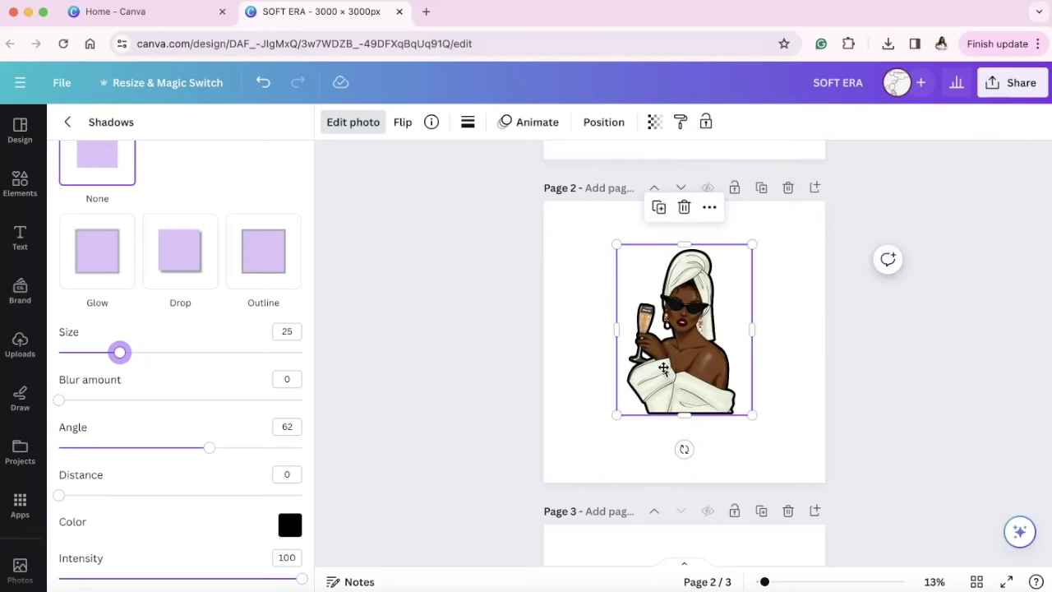
# Search elements for 'gradie' and stretch the soft blur graphic beneath the figure's towel
pyautogui.click(21, 186)
pyautogui.click(164, 133)
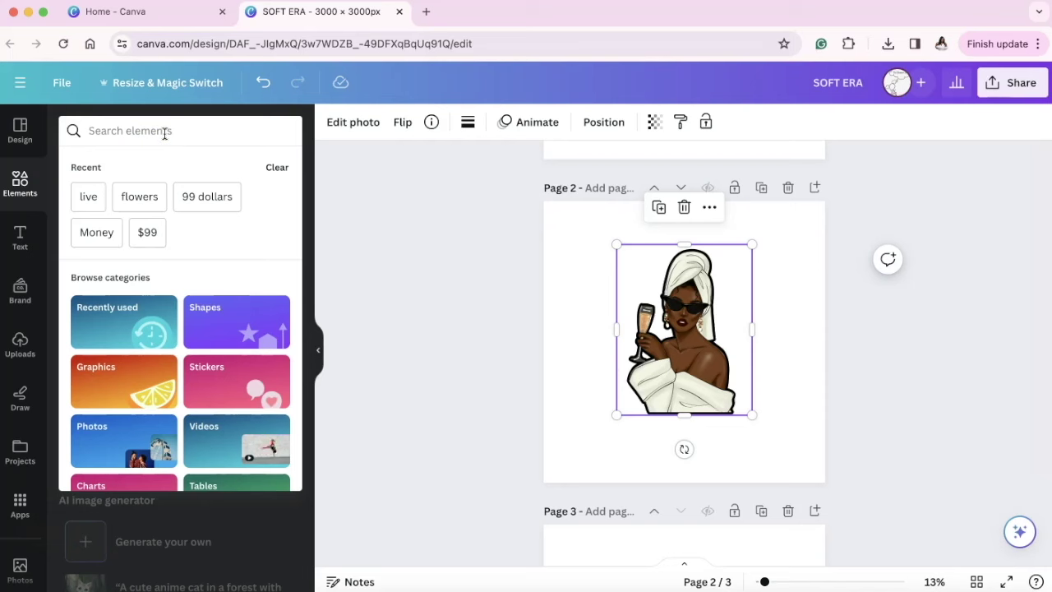
pyautogui.write('gradie')
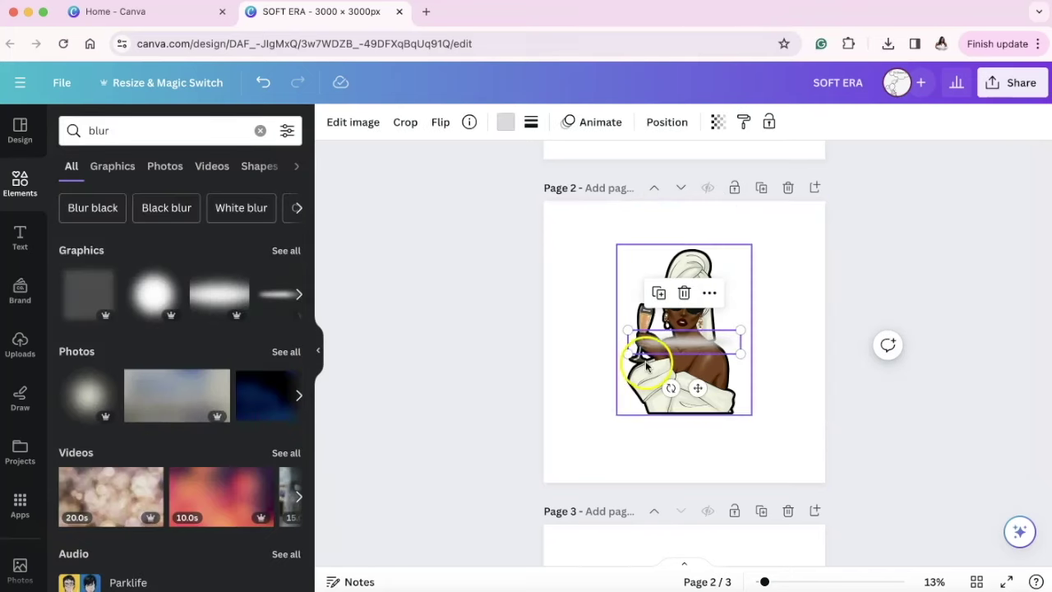
pyautogui.moveTo(670, 352); pyautogui.dragTo(638, 354)
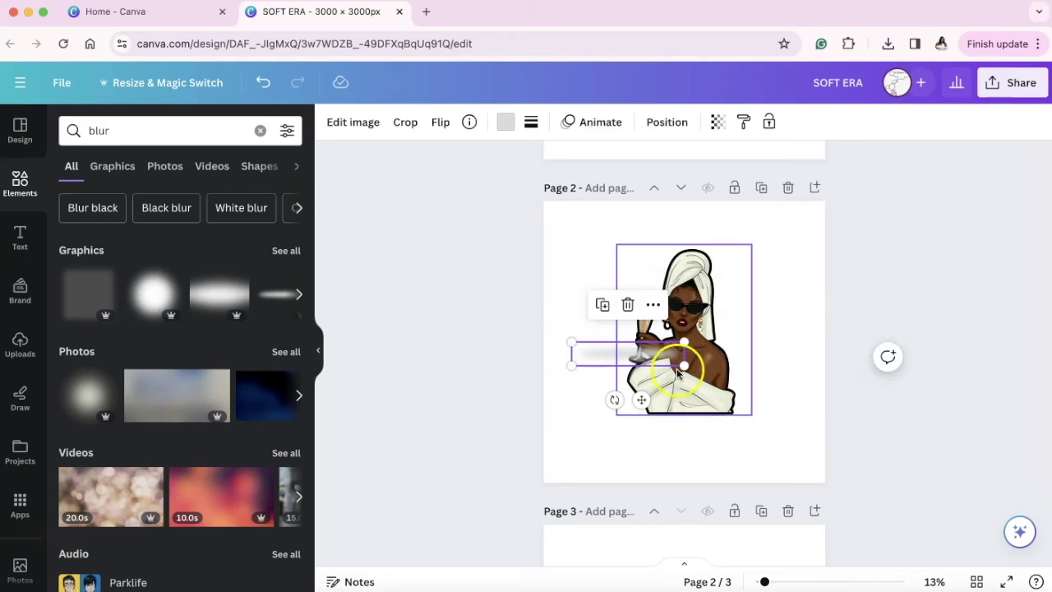
pyautogui.moveTo(680, 365); pyautogui.dragTo(793, 394)
pyautogui.moveTo(726, 369); pyautogui.dragTo(737, 416)
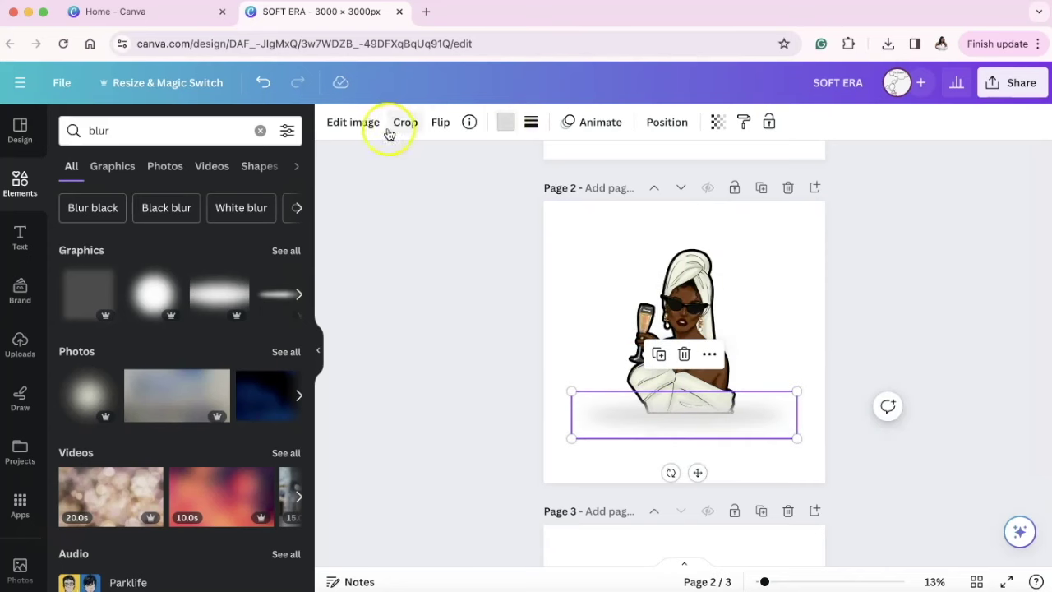
# Make the blur shape black, narrow it and centre it under the towel, checking it zoomed in
pyautogui.click(505, 124)
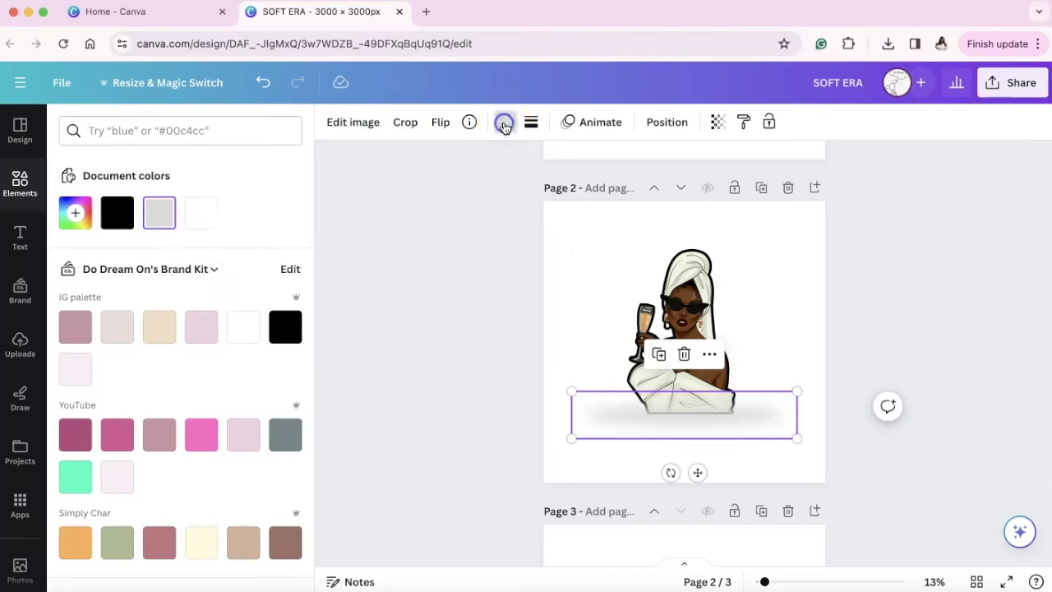
pyautogui.click(124, 218)
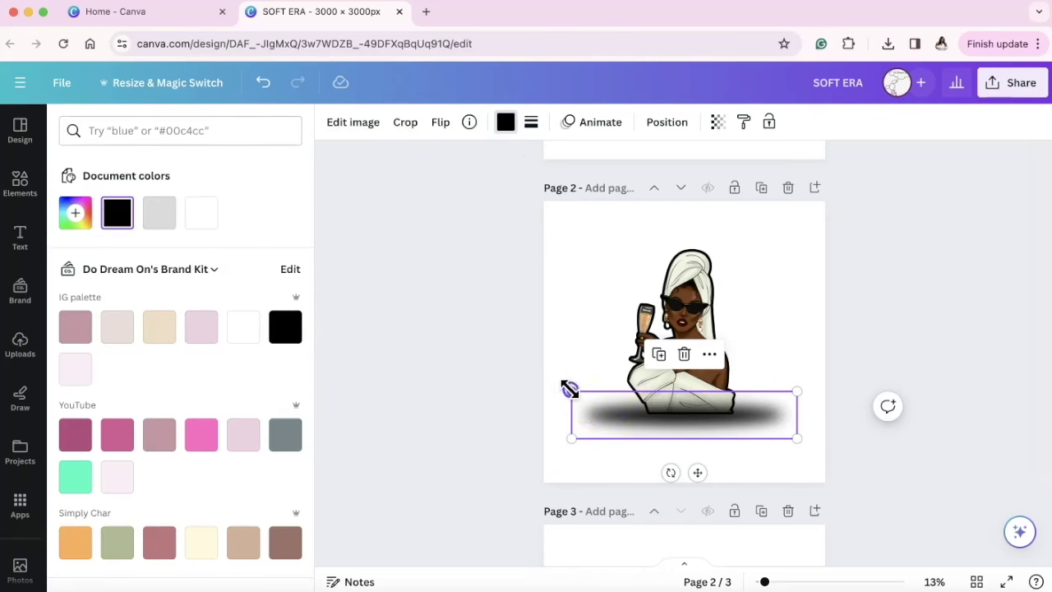
pyautogui.moveTo(571, 392); pyautogui.dragTo(617, 401)
pyautogui.moveTo(776, 418); pyautogui.dragTo(758, 411)
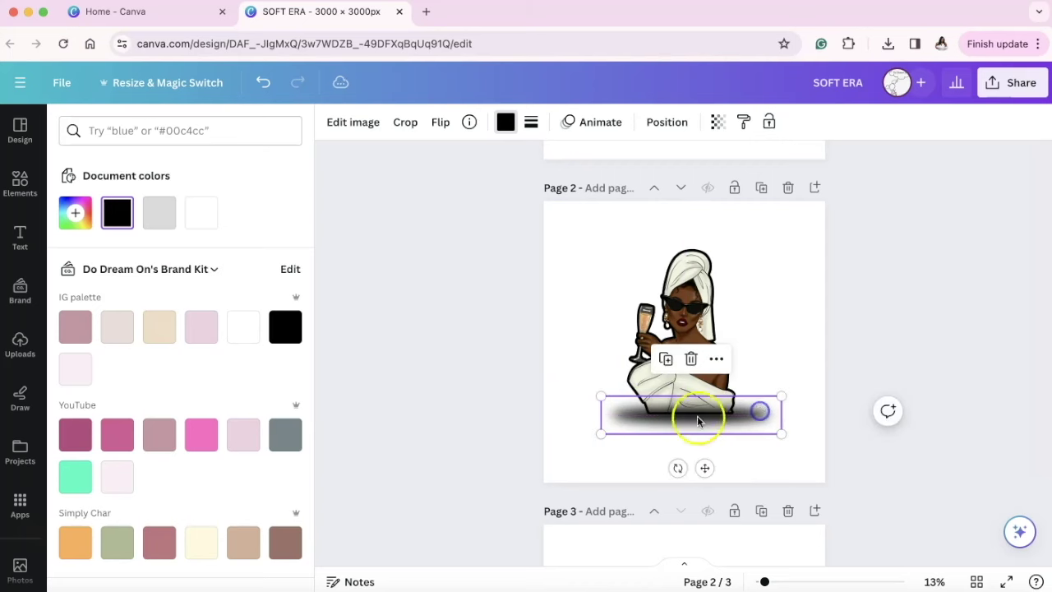
pyautogui.click(859, 581)
pyautogui.scroll(-3, 777, 422)
pyautogui.scroll(-10, 777, 423)
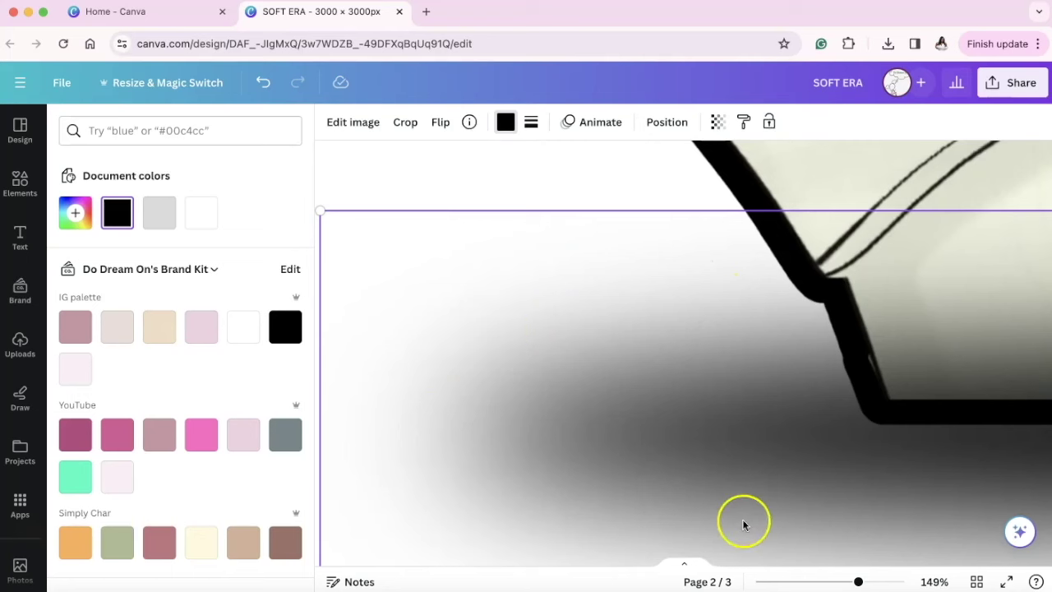
pyautogui.click(773, 581)
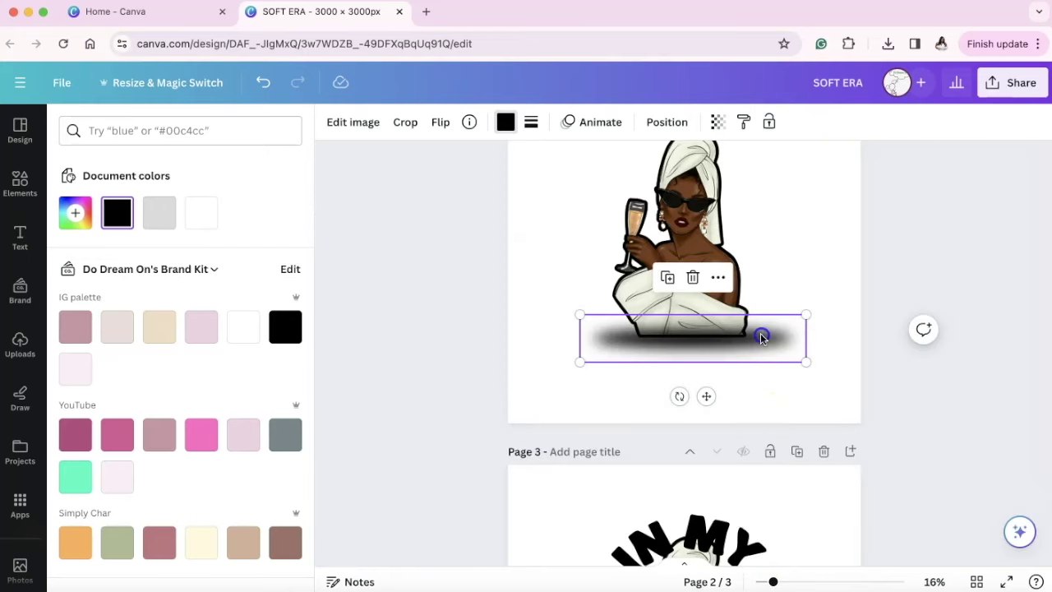
# Duplicate and reposition the shadow, then delete the selected shadow
pyautogui.moveTo(760, 336); pyautogui.dragTo(756, 333)
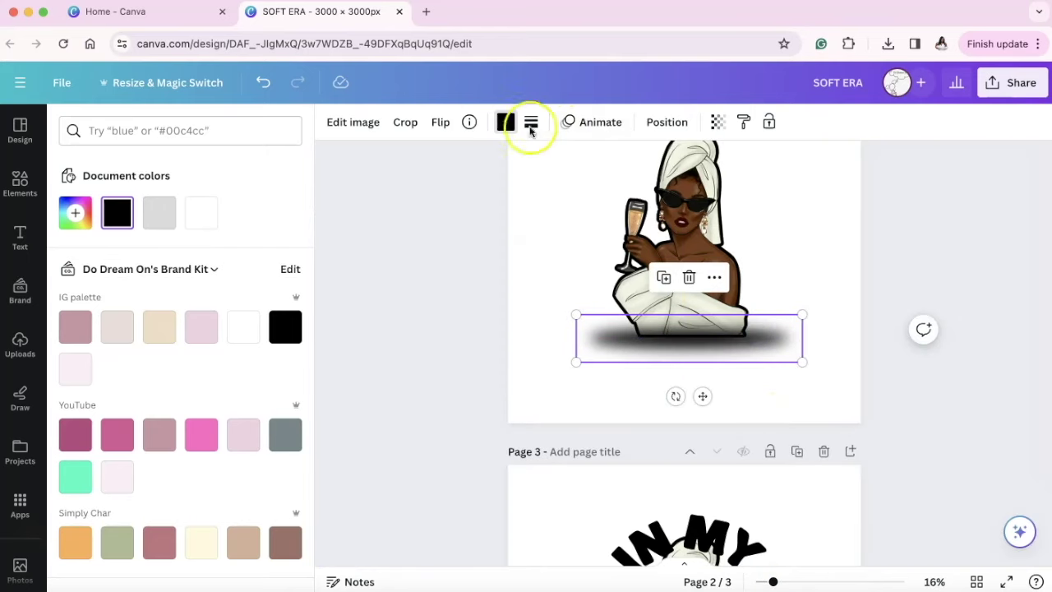
pyautogui.click(663, 277)
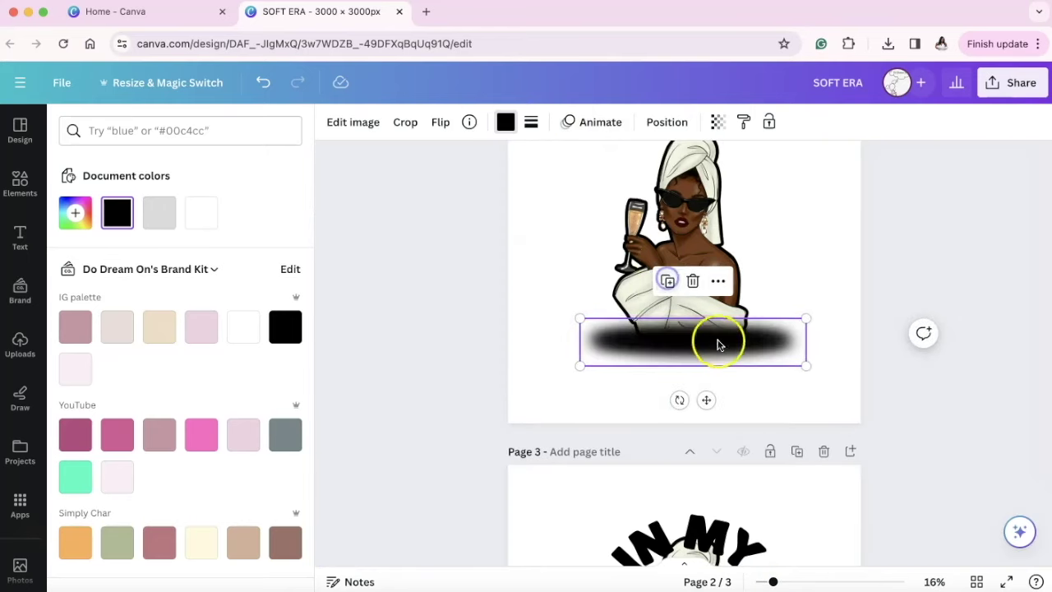
pyautogui.moveTo(721, 348); pyautogui.dragTo(716, 336)
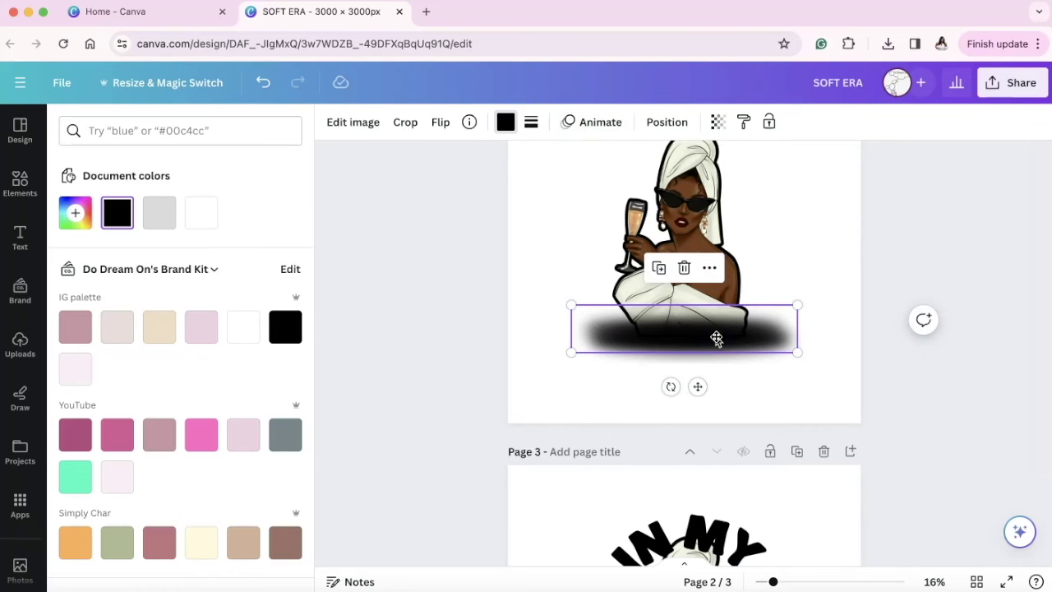
pyautogui.click(805, 399)
pyautogui.click(751, 348)
pyautogui.moveTo(751, 348); pyautogui.dragTo(751, 344)
pyautogui.click(751, 345)
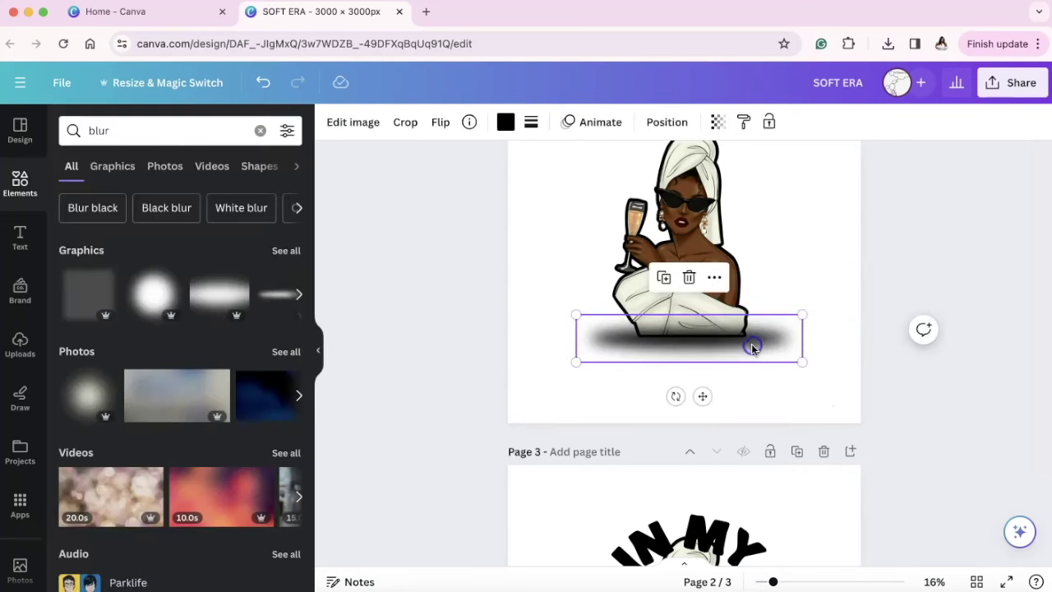
pyautogui.press('Delete')
pyautogui.scroll(2, 751, 350)
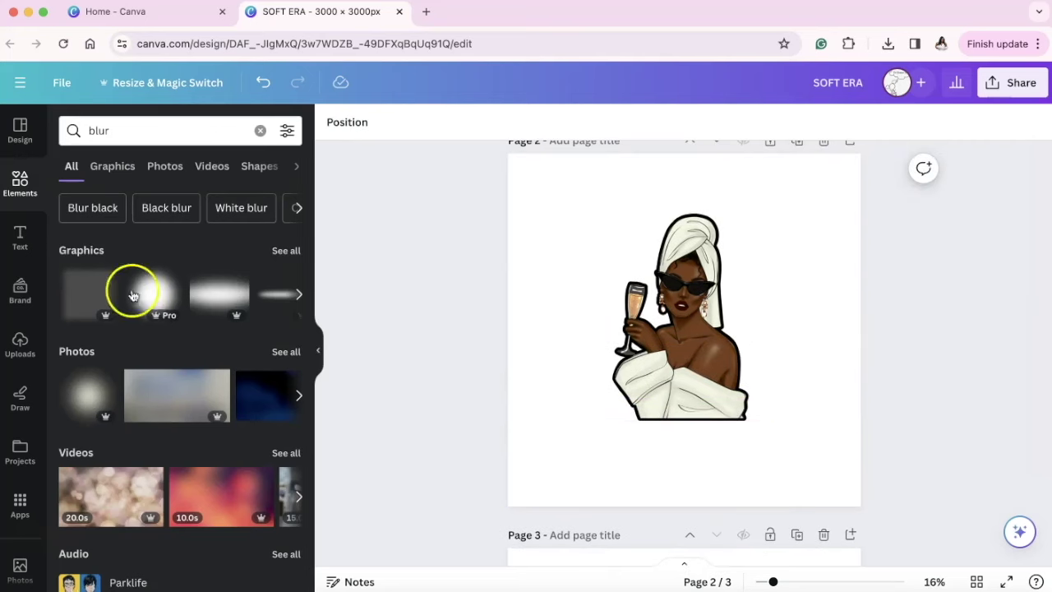
# Add a body text box in bold black and move it onto the figure's head
pyautogui.click(24, 238)
pyautogui.click(87, 334)
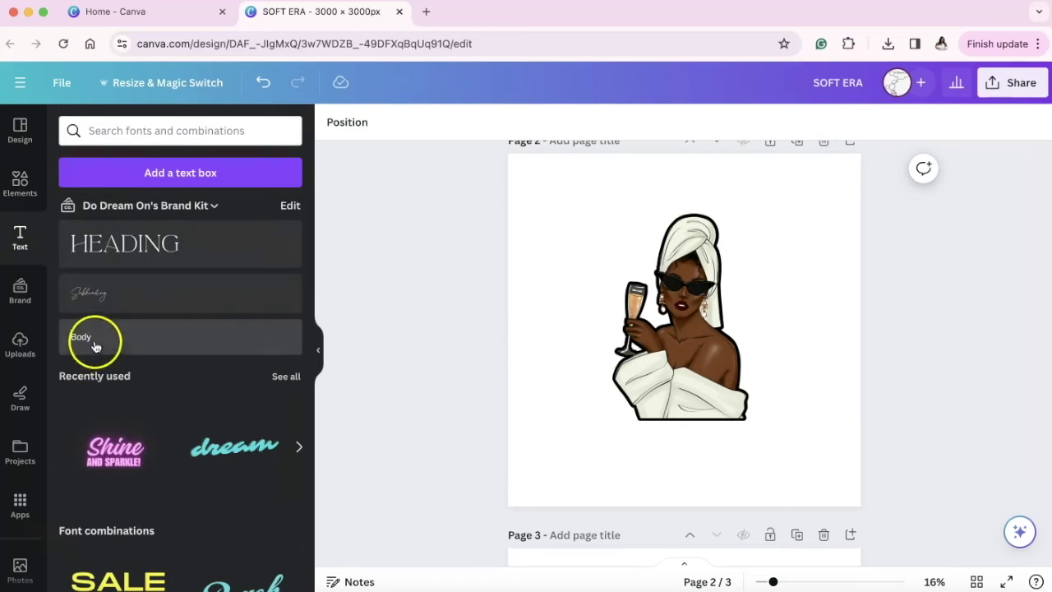
pyautogui.moveTo(681, 329); pyautogui.dragTo(508, 228)
pyautogui.doubleClick(562, 260)
pyautogui.click(543, 223)
pyautogui.click(547, 282)
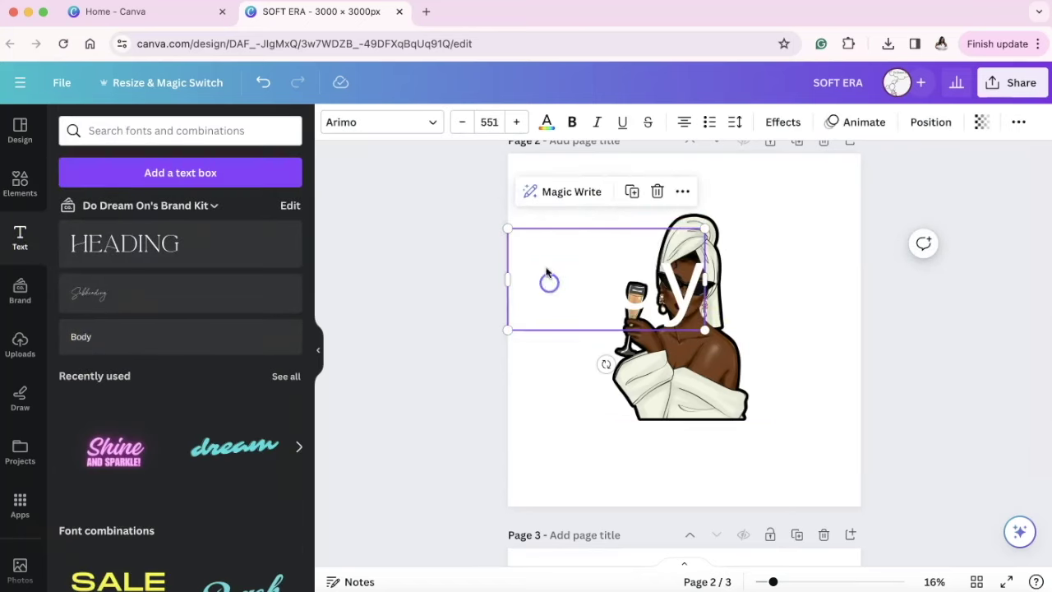
pyautogui.click(545, 122)
pyautogui.click(117, 212)
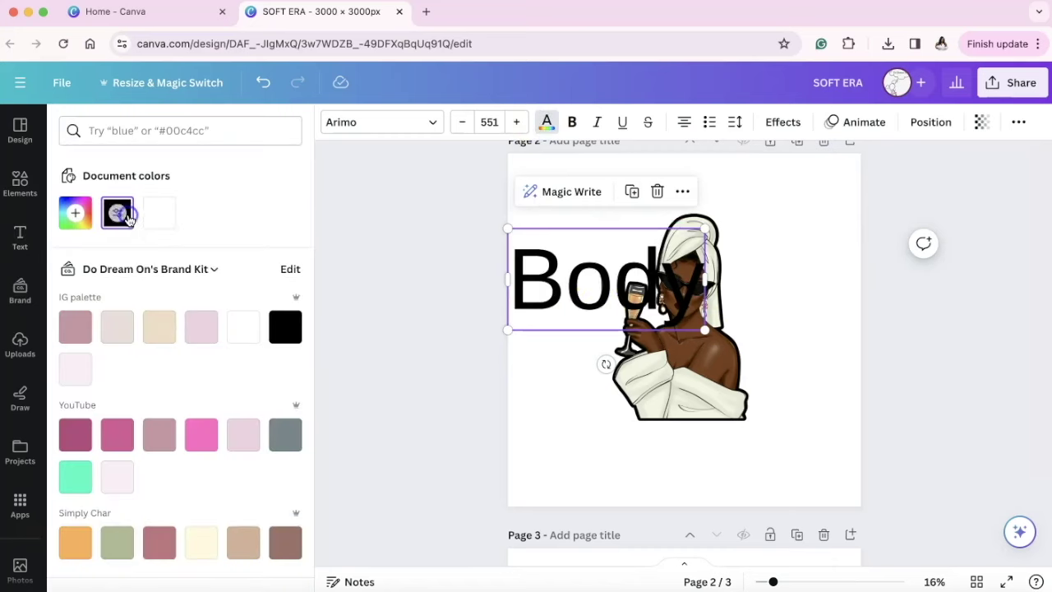
pyautogui.moveTo(620, 292); pyautogui.dragTo(662, 238)
pyautogui.click(571, 123)
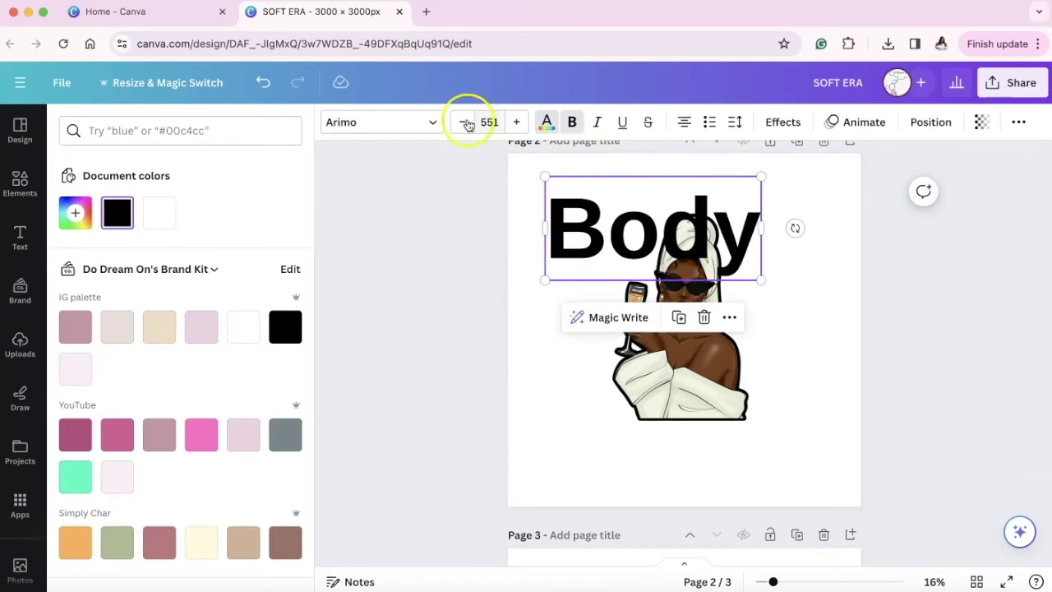
# Change the text to Graduate Medium font and retype it as 'IN MY' in capitals
pyautogui.click(436, 121)
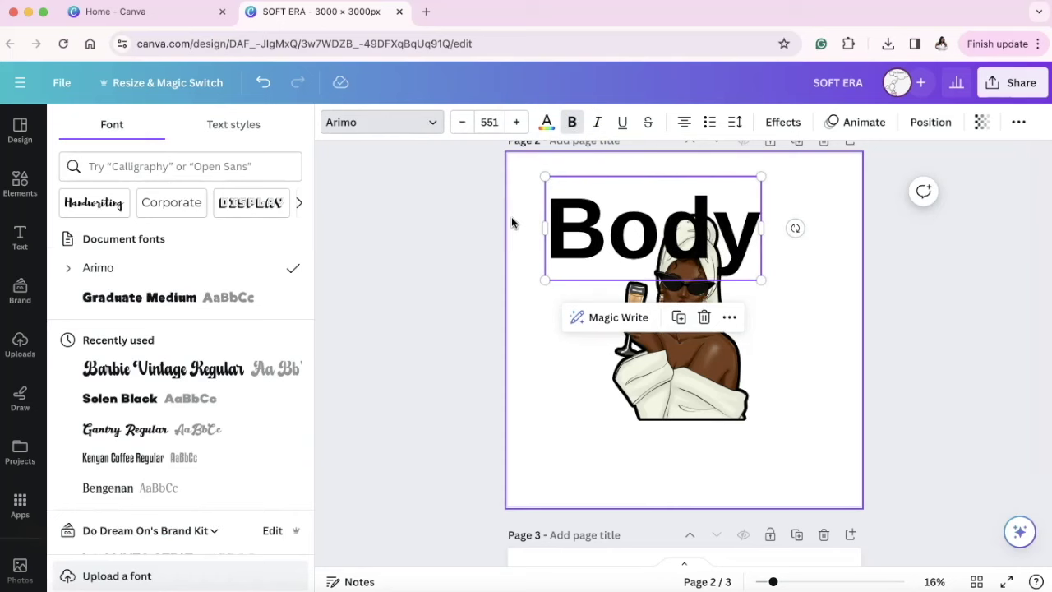
pyautogui.click(163, 299)
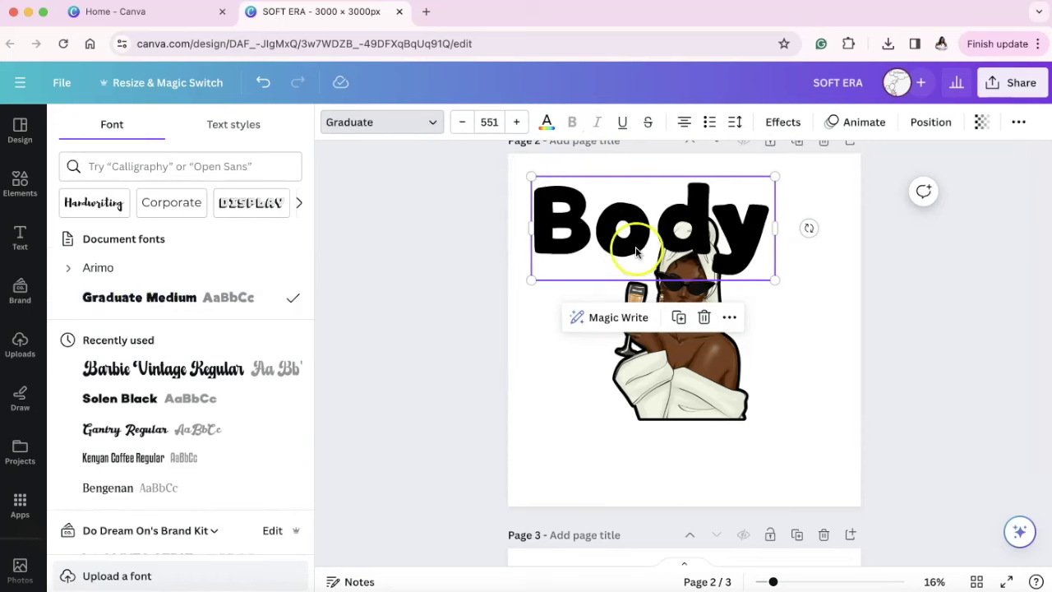
pyautogui.doubleClick(660, 220)
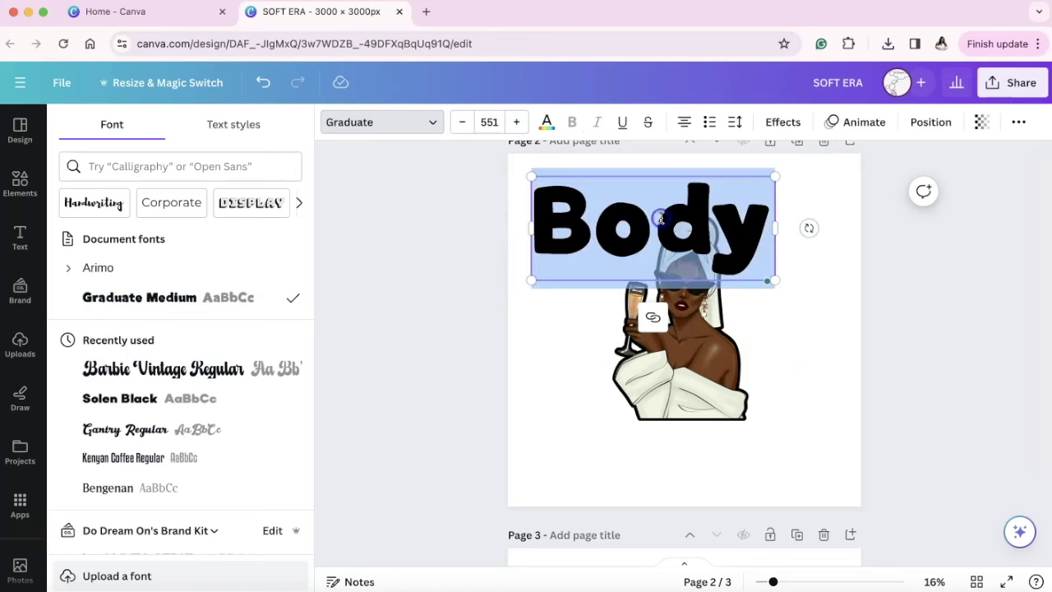
pyautogui.write('In M')
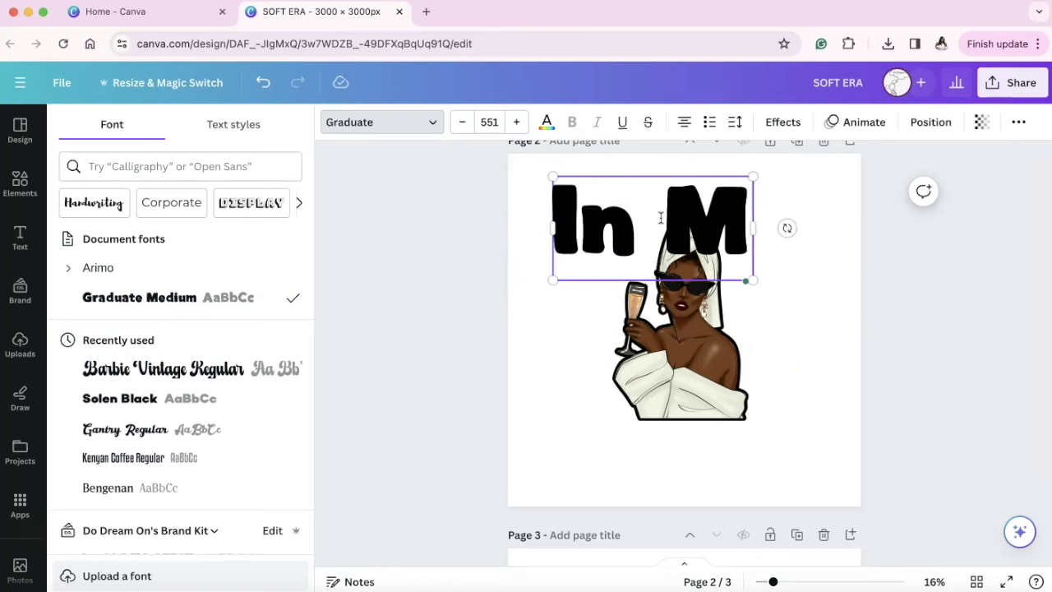
pyautogui.write('Y')
pyautogui.scroll(5, 660, 218)
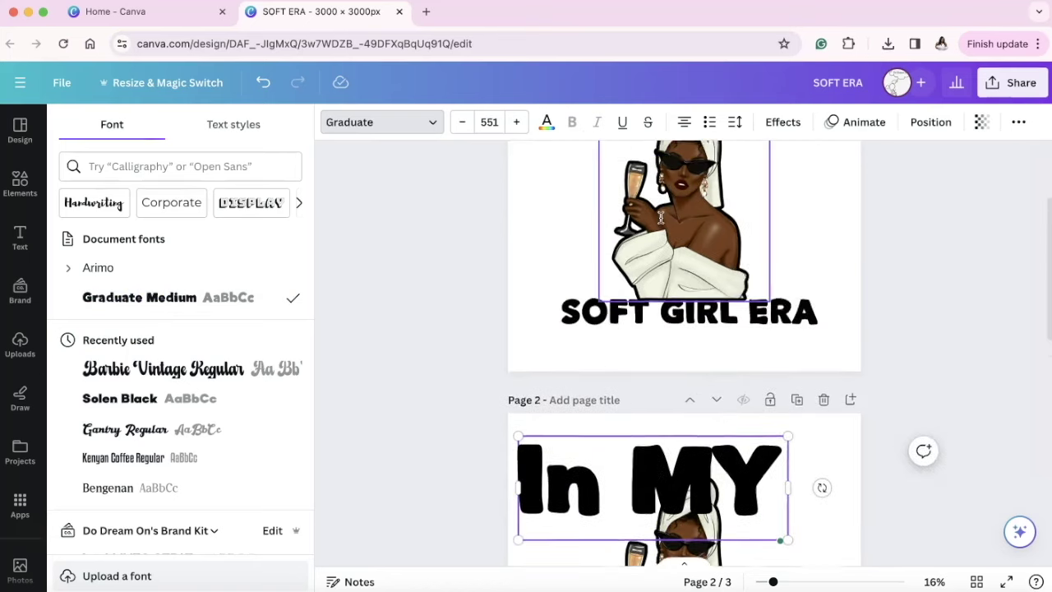
pyautogui.scroll(-3, 656, 220)
pyautogui.doubleClick(611, 322)
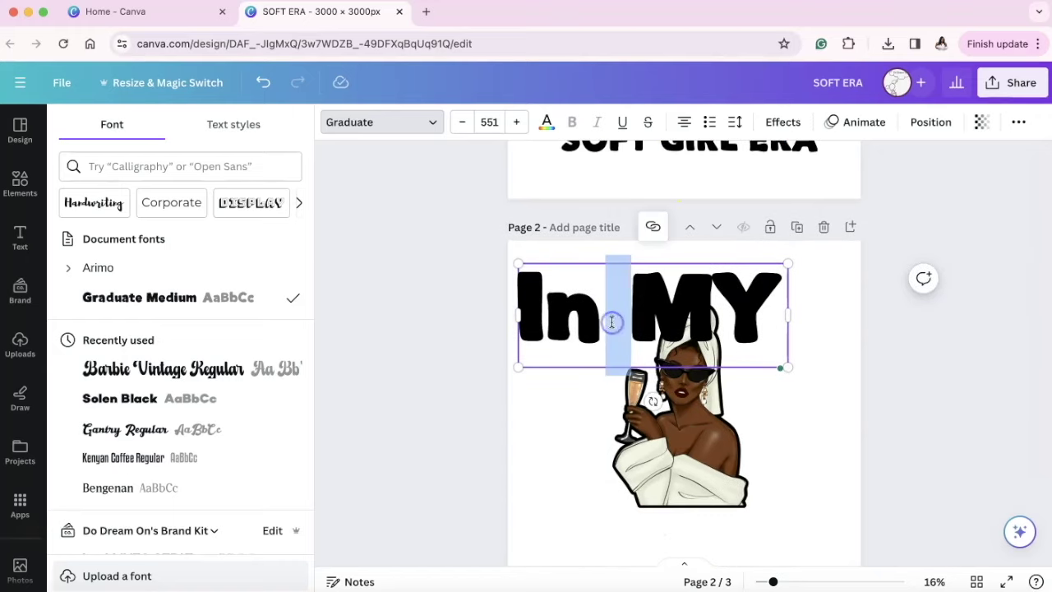
pyautogui.hotkey('ctrl', 'a')
pyautogui.write('IN')
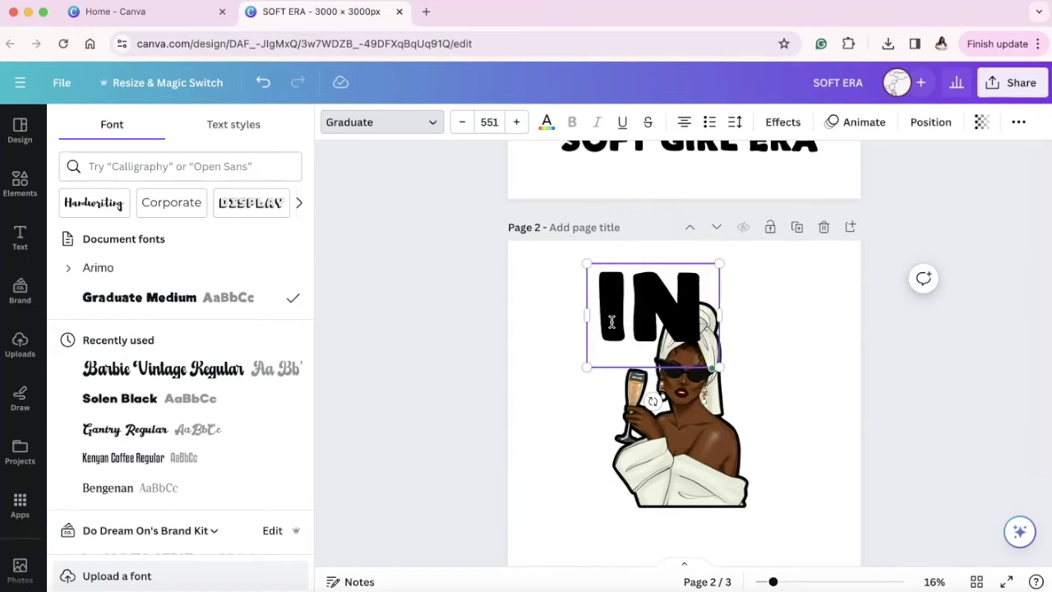
pyautogui.write(' MY')
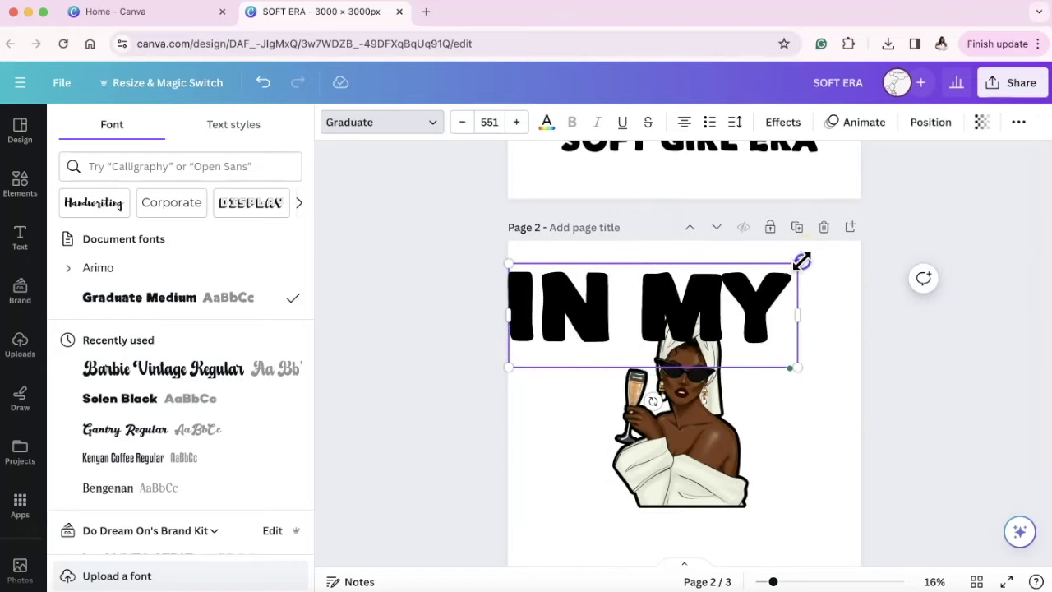
# Shrink the IN MY heading and centre it just above the woman's head
pyautogui.moveTo(797, 260); pyautogui.dragTo(678, 352)
pyautogui.click(791, 359)
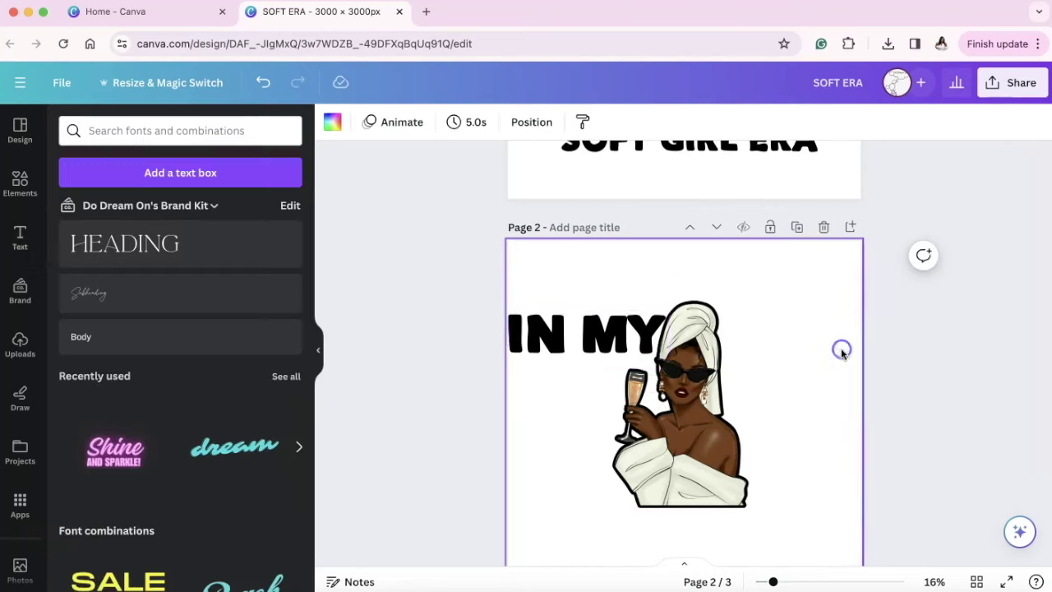
pyautogui.click(612, 344)
pyautogui.moveTo(612, 344); pyautogui.dragTo(721, 311)
pyautogui.moveTo(778, 277); pyautogui.dragTo(723, 297)
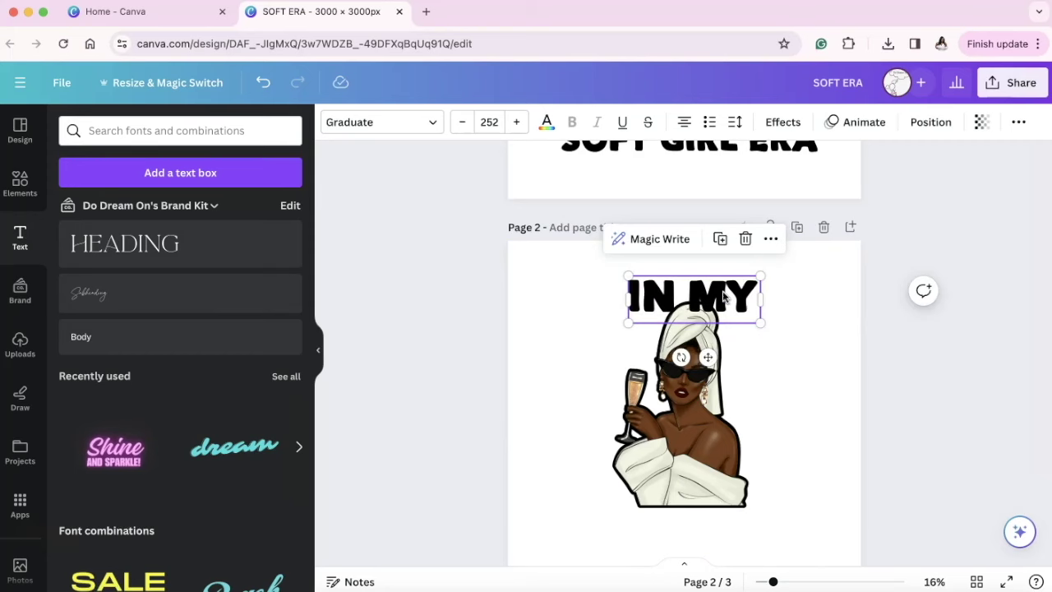
# Apply the Curve text effect so IN MY arches gently over the woman's head
pyautogui.click(782, 123)
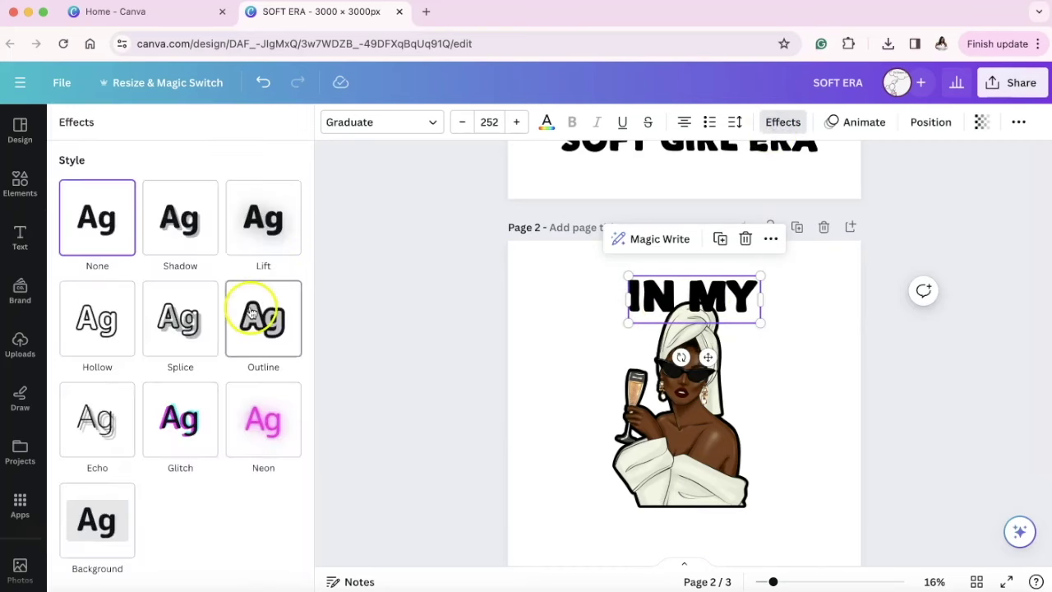
pyautogui.scroll(-3, 258, 304)
pyautogui.click(202, 523)
pyautogui.scroll(-1, 254, 502)
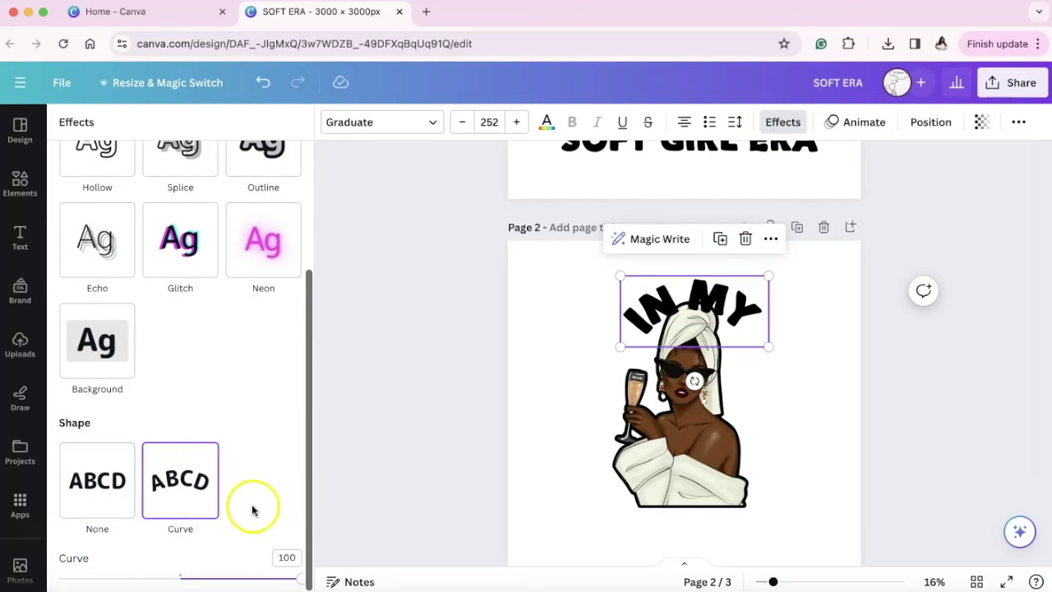
pyautogui.click(300, 575)
pyautogui.moveTo(301, 574); pyautogui.dragTo(254, 572)
pyautogui.moveTo(728, 305); pyautogui.dragTo(686, 516)
# Duplicate the heading, flatten the copy's curve at the bottom, and retype it as 'SOFT GIRL ERA'
pyautogui.click(722, 244)
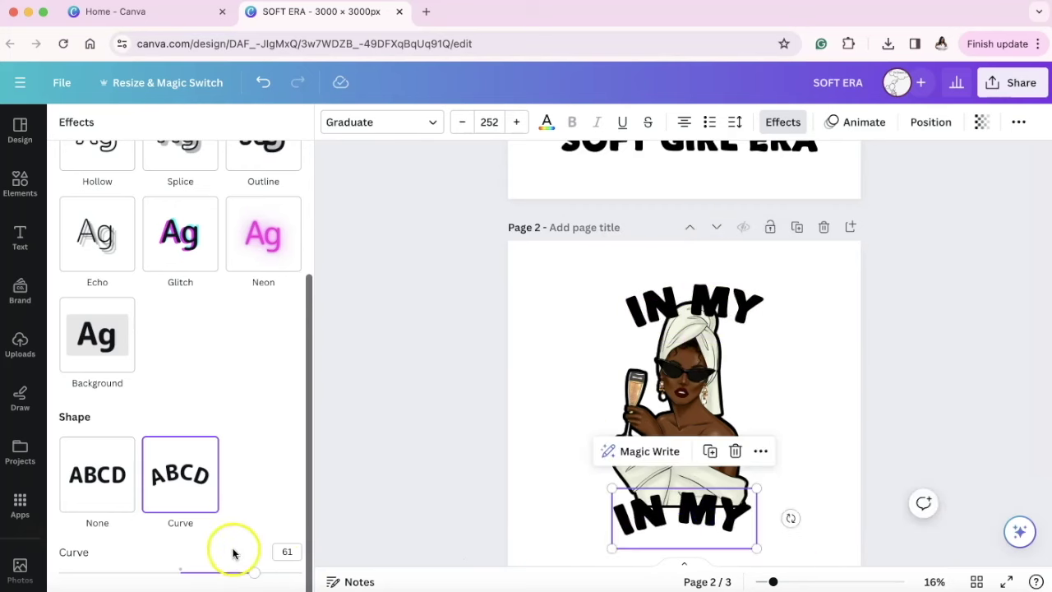
pyautogui.click(284, 549)
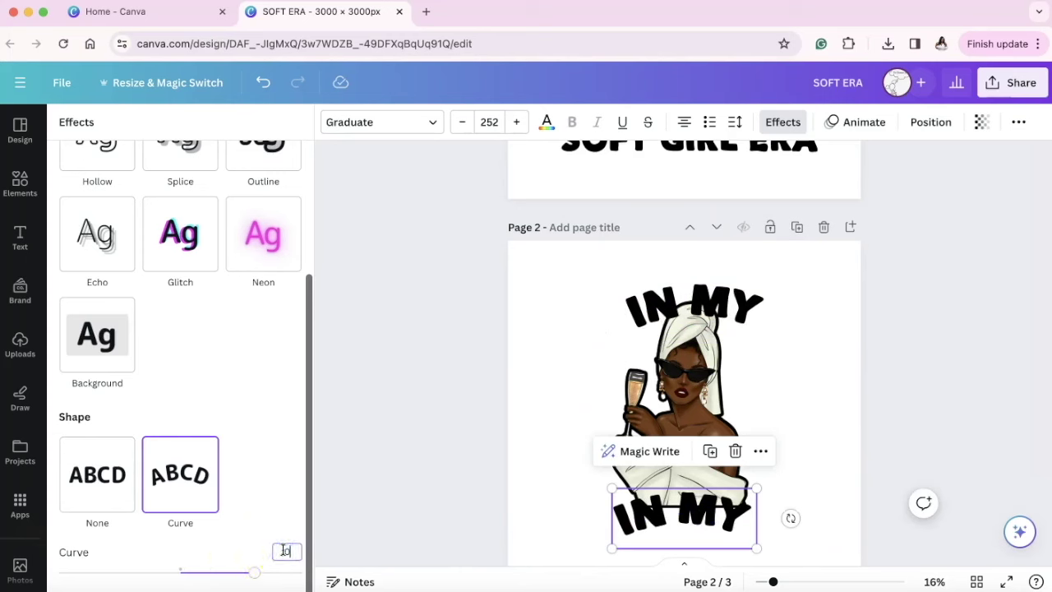
pyautogui.moveTo(254, 572); pyautogui.dragTo(180, 578)
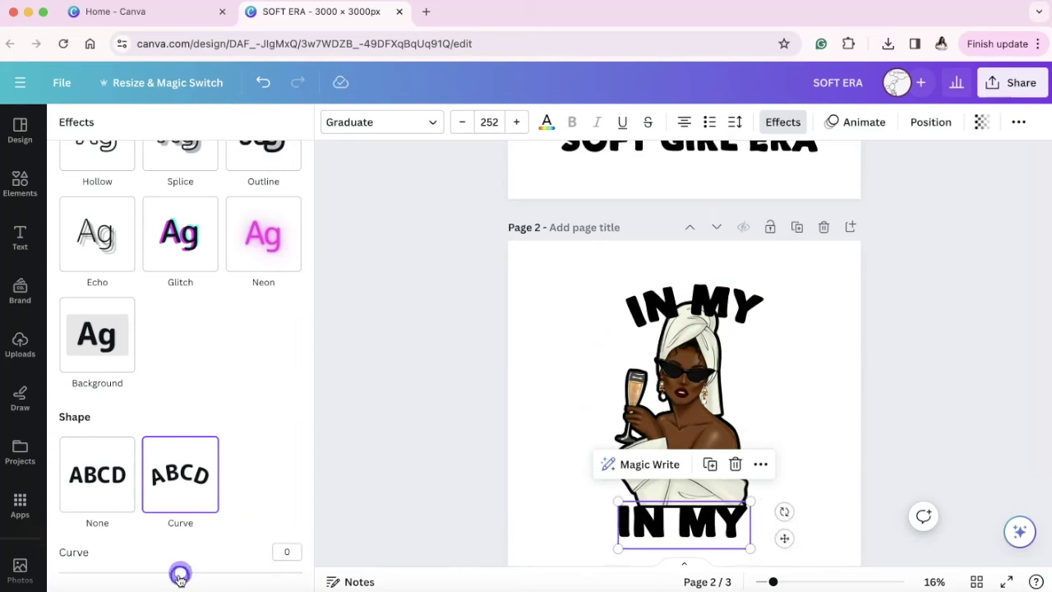
pyautogui.doubleClick(711, 514)
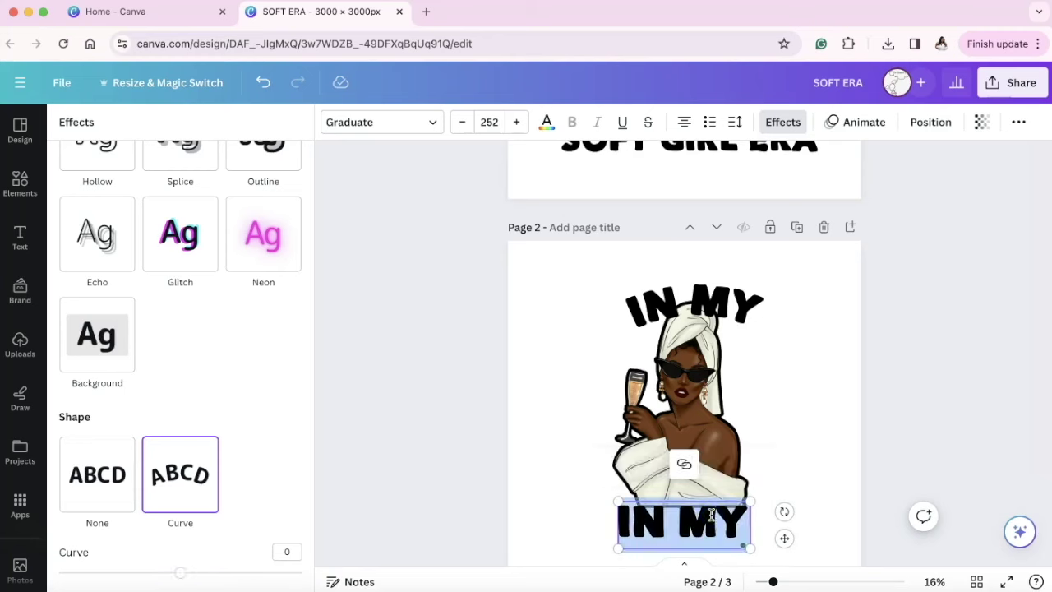
pyautogui.write('SOFT GI')
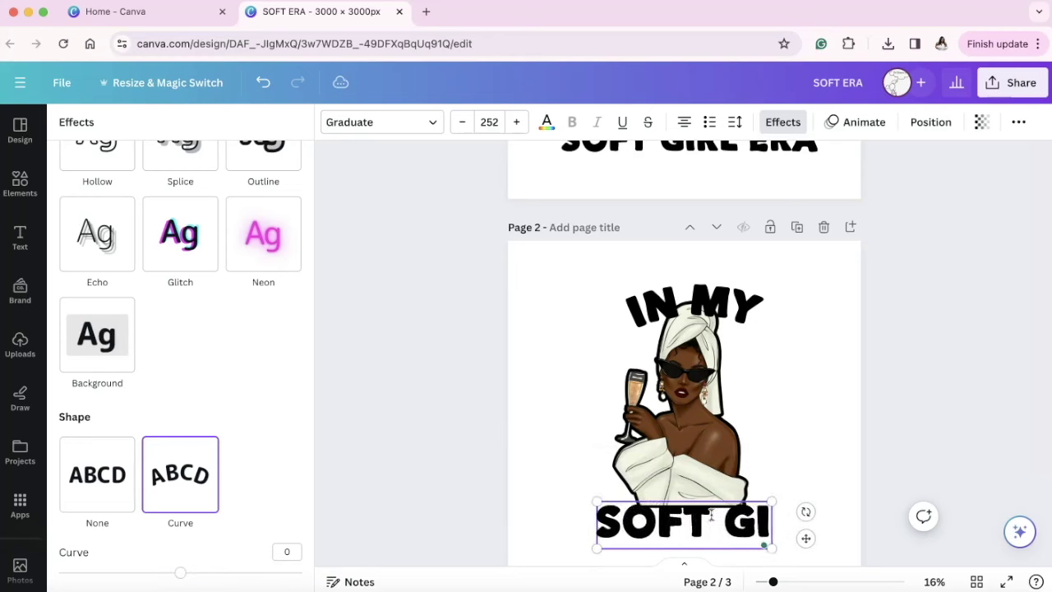
pyautogui.write('RL ERA')
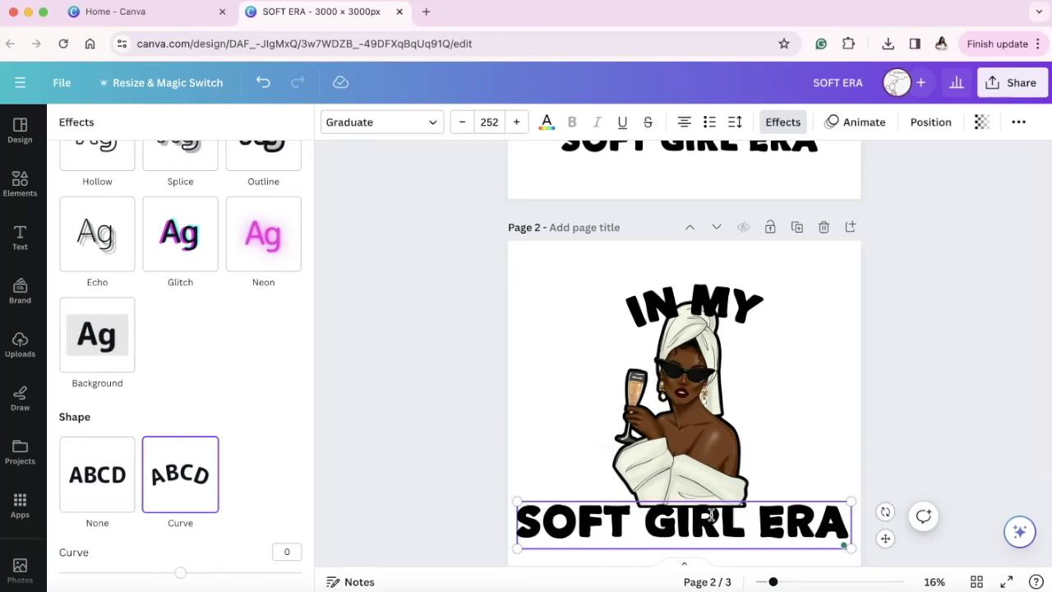
# Shrink the SOFT GIRL ERA text slightly and centre it horizontally on page 2
pyautogui.moveTo(515, 501); pyautogui.dragTo(600, 508)
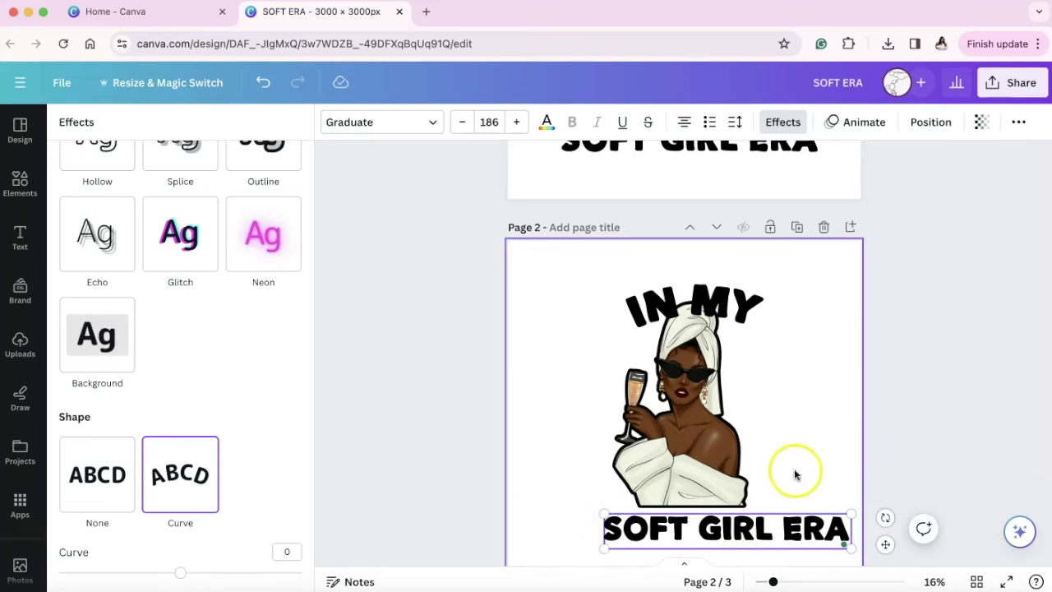
pyautogui.click(795, 471)
pyautogui.click(769, 524)
pyautogui.moveTo(769, 524); pyautogui.dragTo(738, 519)
pyautogui.click(690, 530)
pyautogui.moveTo(690, 530)
pyautogui.mouseDown()
pyautogui.moveTo(669, 530)
pyautogui.moveTo(692, 530)
pyautogui.mouseUp()
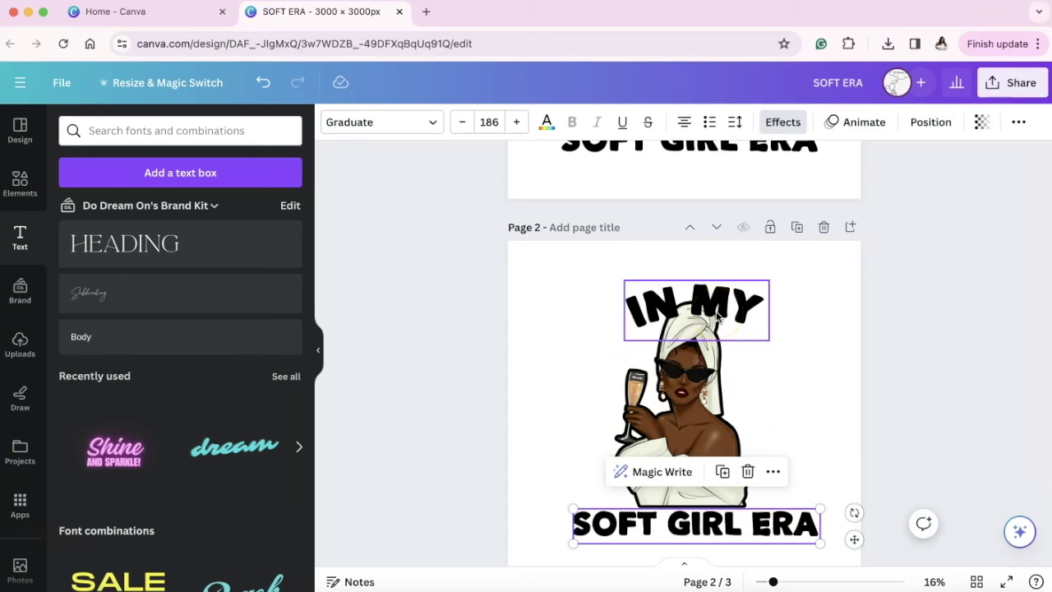
# Edit the bottom text box so the line reads 'SOFT GIRL ERA'
pyautogui.click(756, 530)
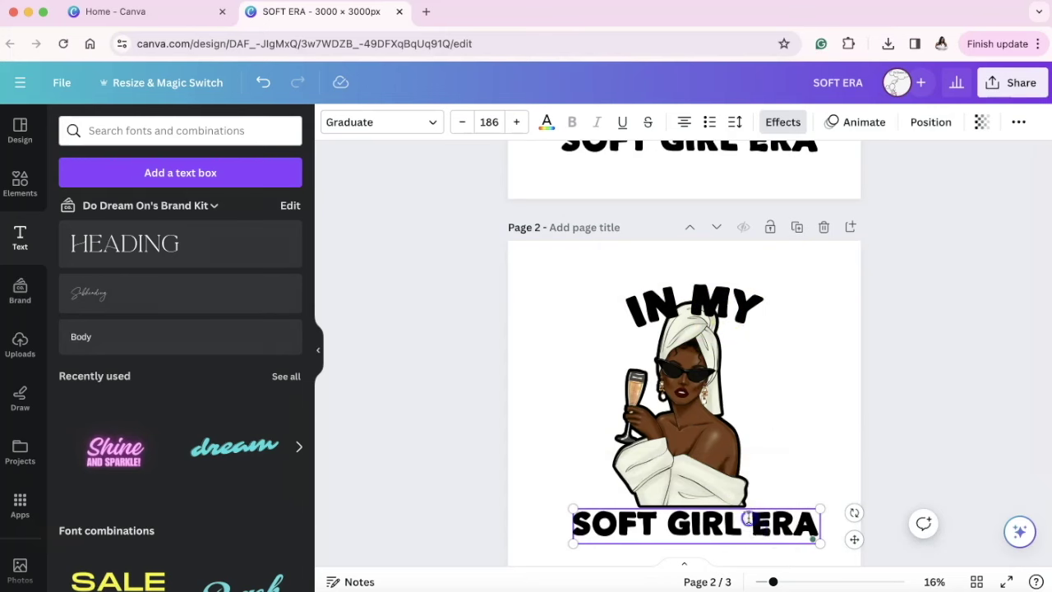
pyautogui.click(787, 453)
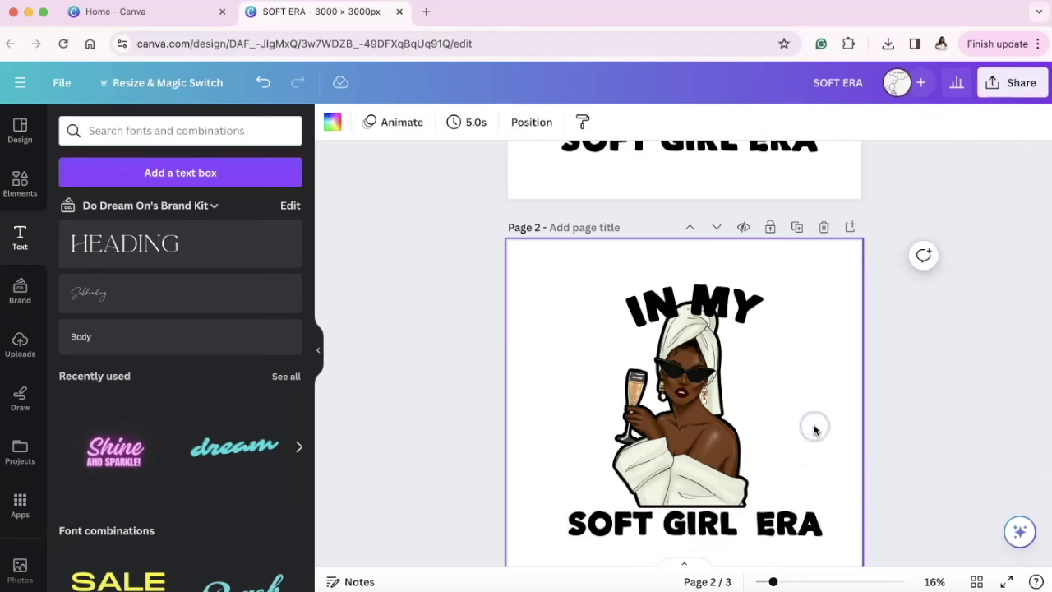
pyautogui.scroll(-3, 813, 428)
pyautogui.click(791, 345)
pyautogui.click(754, 331)
pyautogui.press('Return')
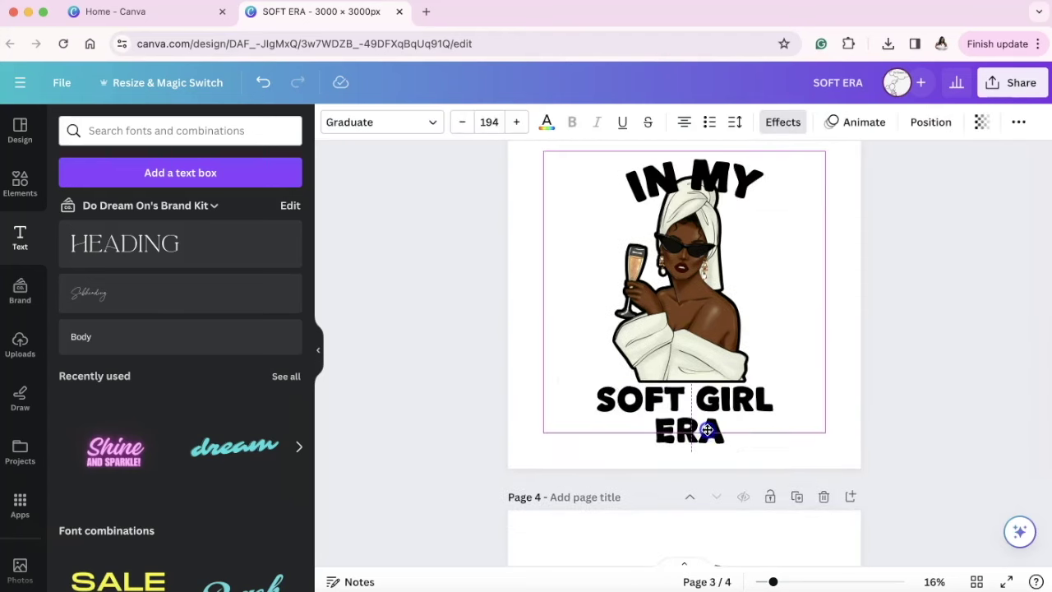
pyautogui.click(706, 429)
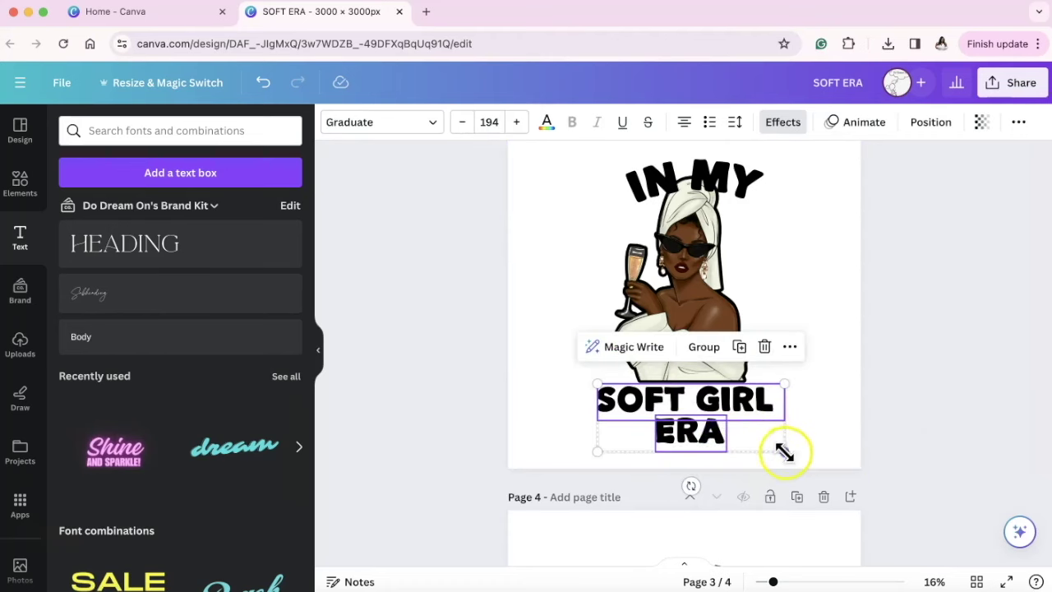
# Delete the stray extra page from the design
pyautogui.click(797, 446)
pyautogui.scroll(2, 809, 345)
pyautogui.click(822, 221)
pyautogui.scroll(2, 681, 376)
pyautogui.scroll(2, 669, 348)
# Nudge SOFT GIRL ERA slightly upward beneath the woman illustration
pyautogui.click(666, 316)
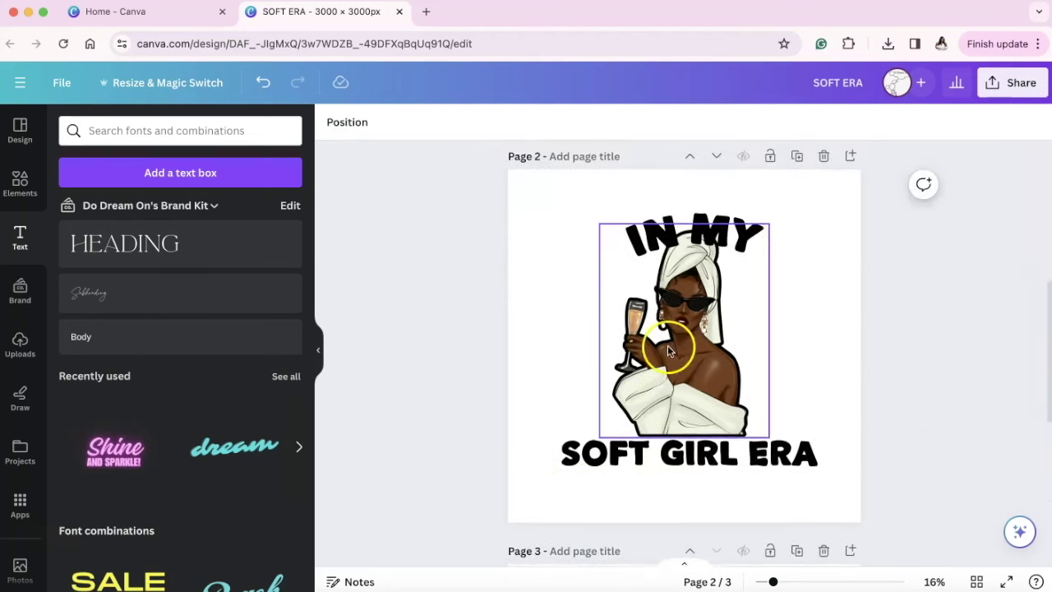
pyautogui.click(680, 478)
pyautogui.moveTo(688, 468); pyautogui.dragTo(686, 461)
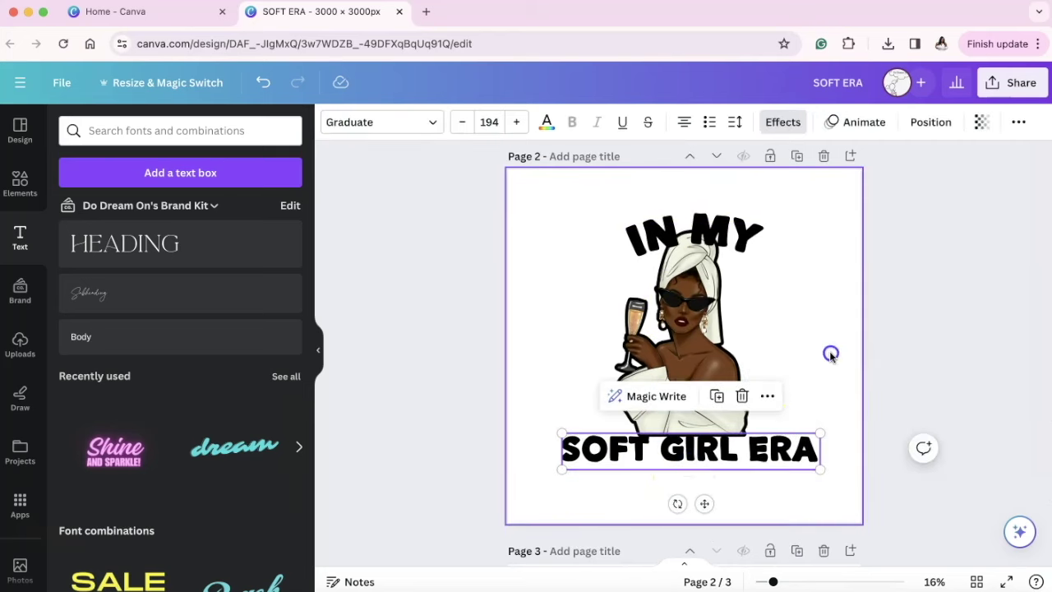
pyautogui.click(831, 355)
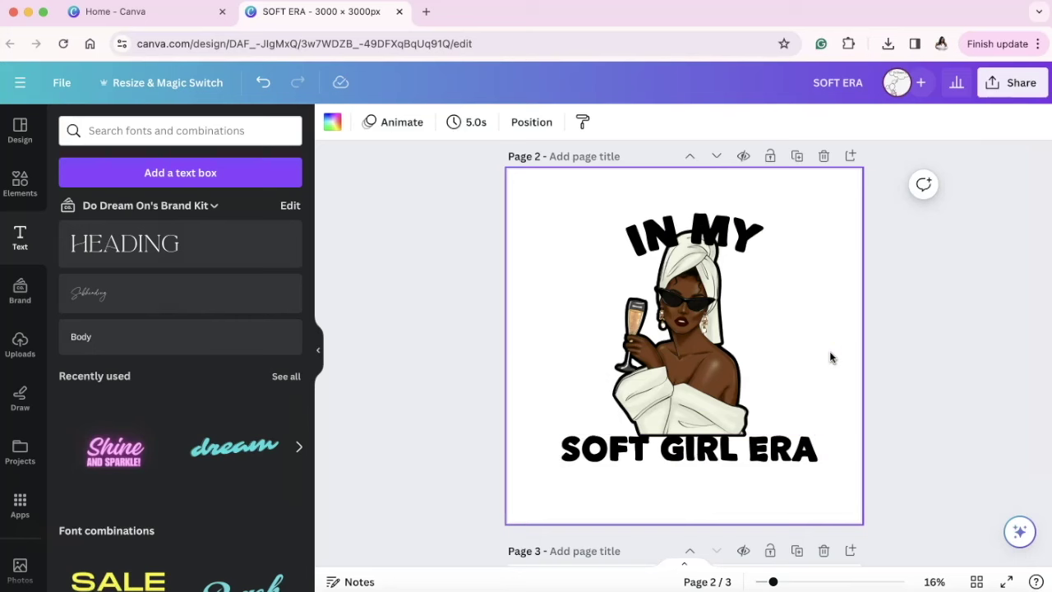
# Group IN MY, the woman and SOFT GIRL ERA, then scale and centre the group on page 2
pyautogui.moveTo(582, 195); pyautogui.dragTo(567, 510)
pyautogui.click(703, 172)
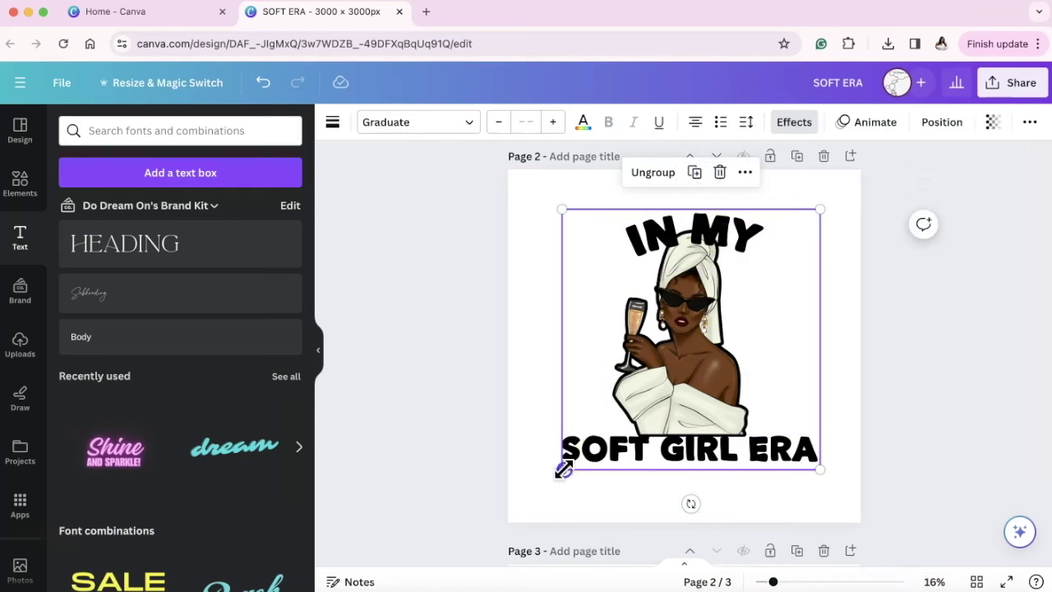
pyautogui.moveTo(563, 469); pyautogui.dragTo(509, 517)
pyautogui.moveTo(659, 404); pyautogui.dragTo(680, 382)
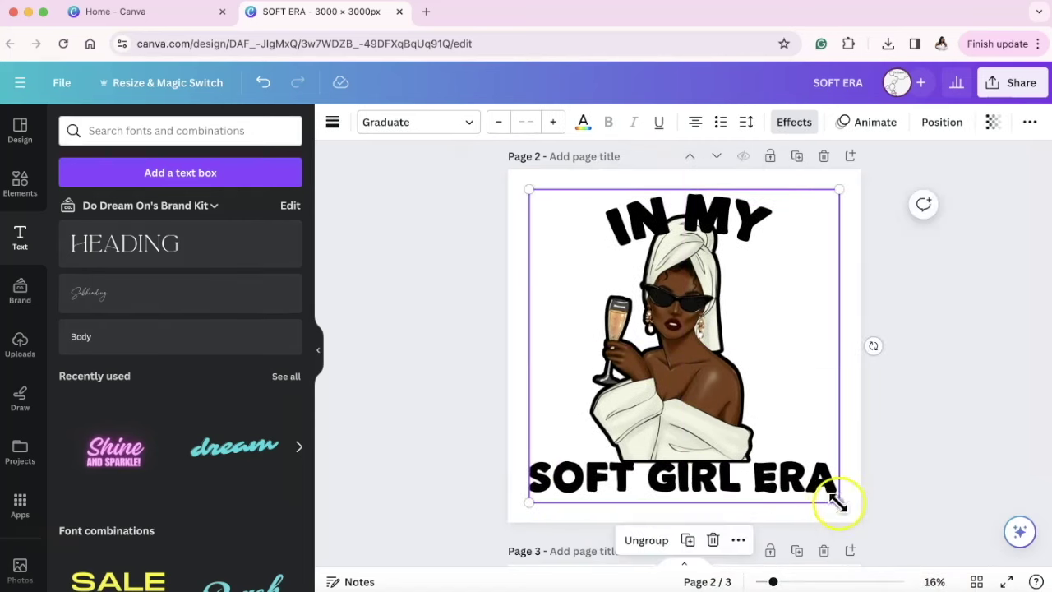
pyautogui.moveTo(844, 505); pyautogui.dragTo(857, 509)
pyautogui.moveTo(747, 451)
pyautogui.mouseDown()
pyautogui.moveTo(752, 445)
pyautogui.moveTo(744, 446)
pyautogui.mouseUp()
pyautogui.click(935, 388)
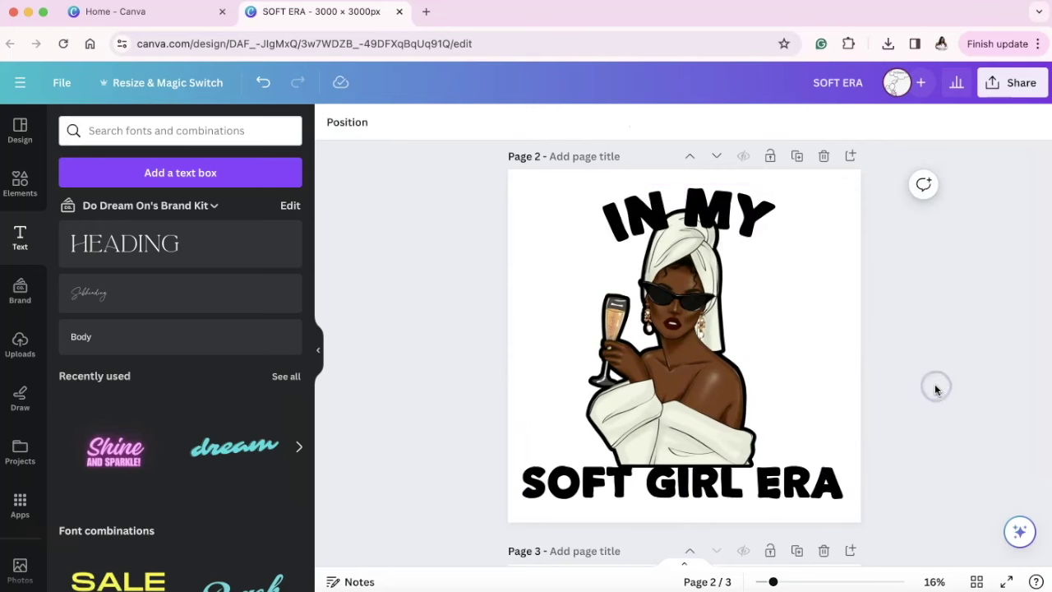
# Download all pages as a 9,375 × 9,375 px PNG with a transparent background
pyautogui.click(1010, 85)
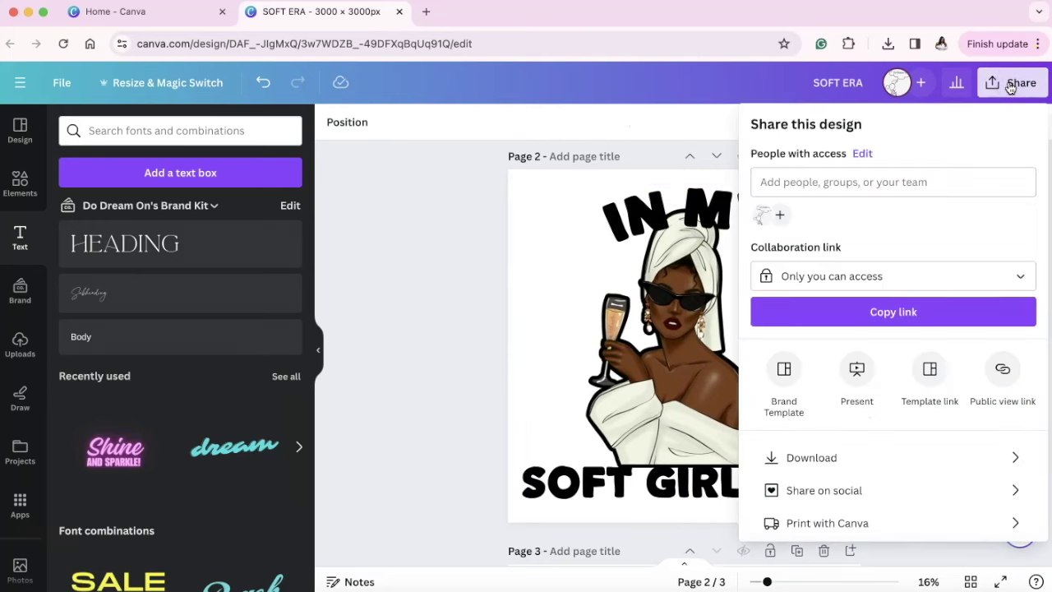
pyautogui.click(811, 463)
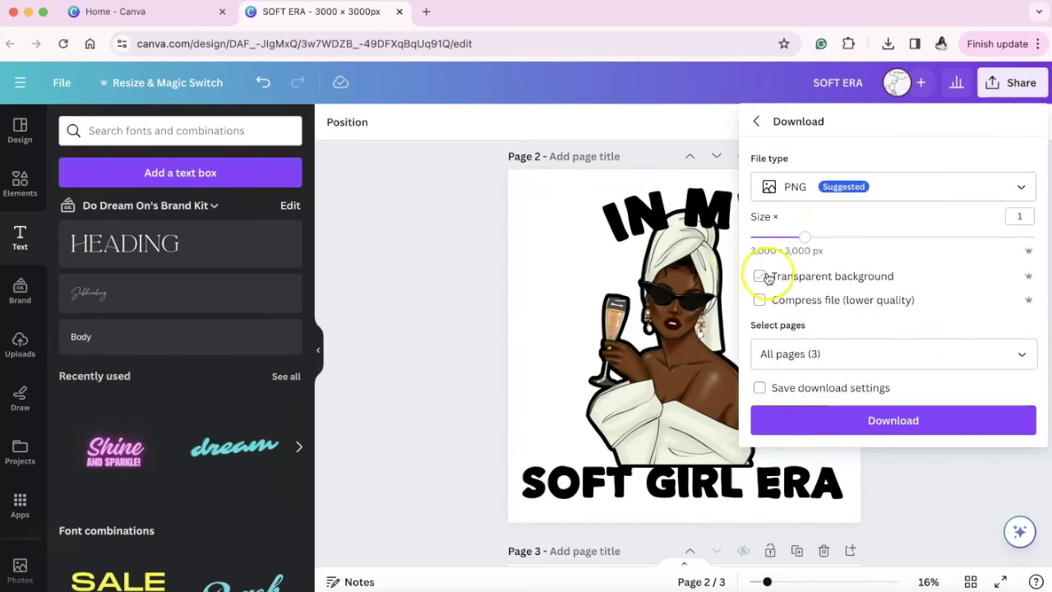
pyautogui.moveTo(813, 186); pyautogui.dragTo(838, 209)
pyautogui.click(760, 278)
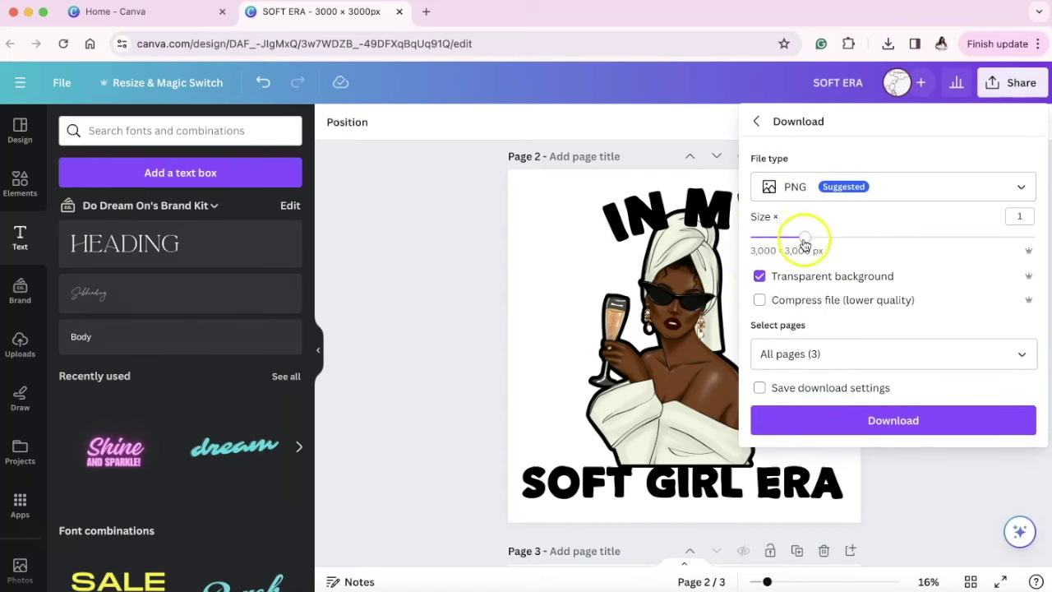
pyautogui.moveTo(808, 240); pyautogui.dragTo(1034, 236)
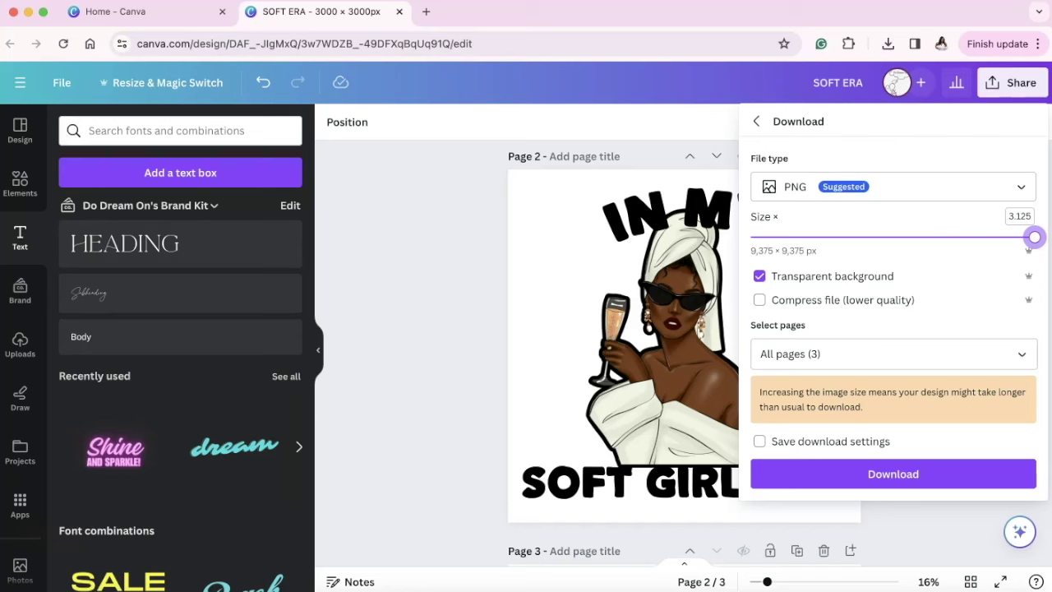
pyautogui.click(906, 481)
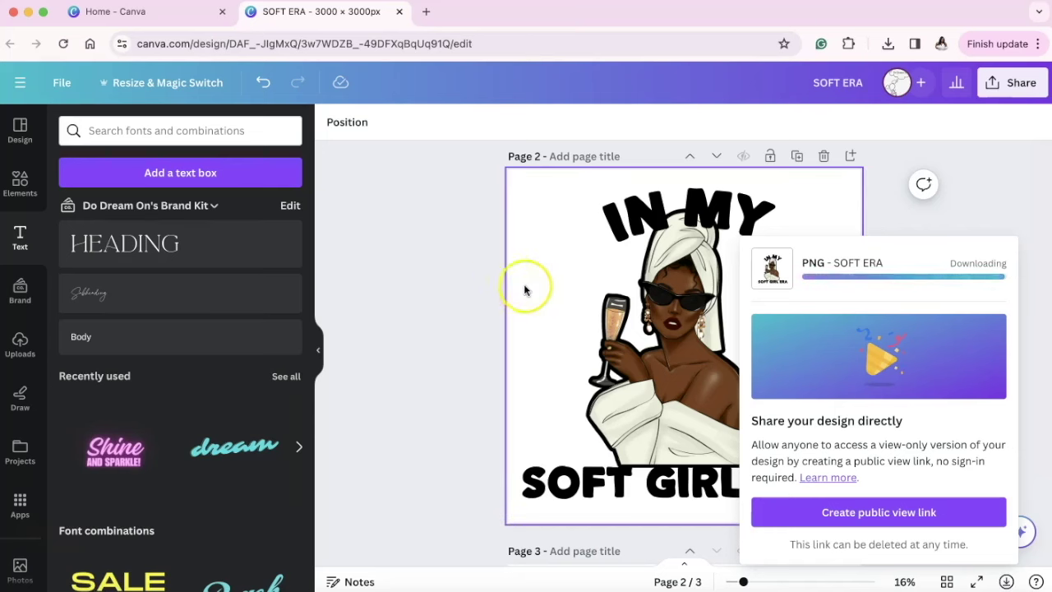
pyautogui.click(409, 298)
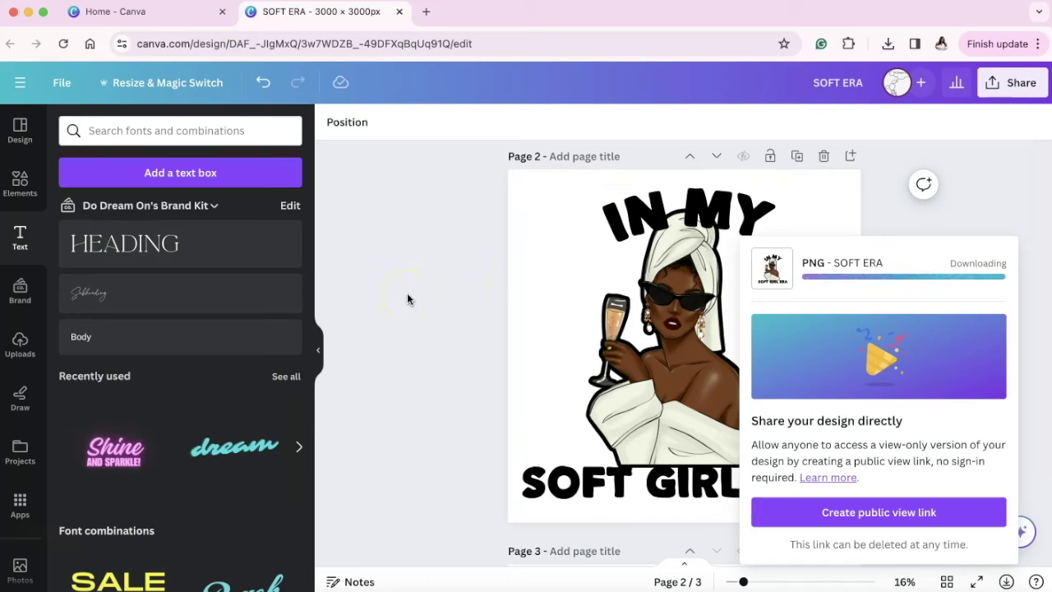
pyautogui.click(406, 298)
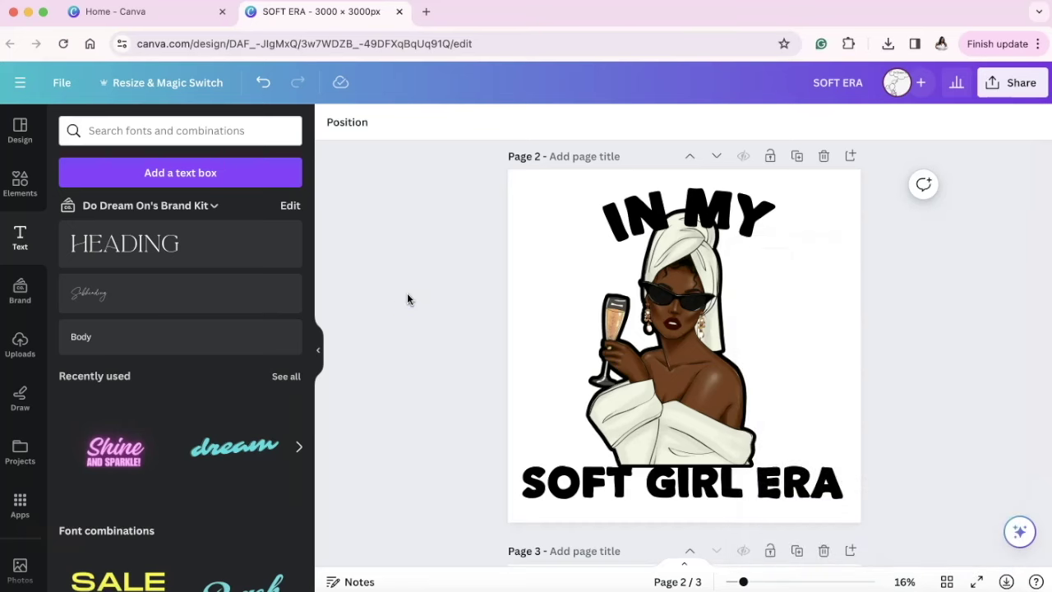
# Clear the blur search in Elements, then select and zoom into page 5's pink splash
pyautogui.scroll(-4, 490, 391)
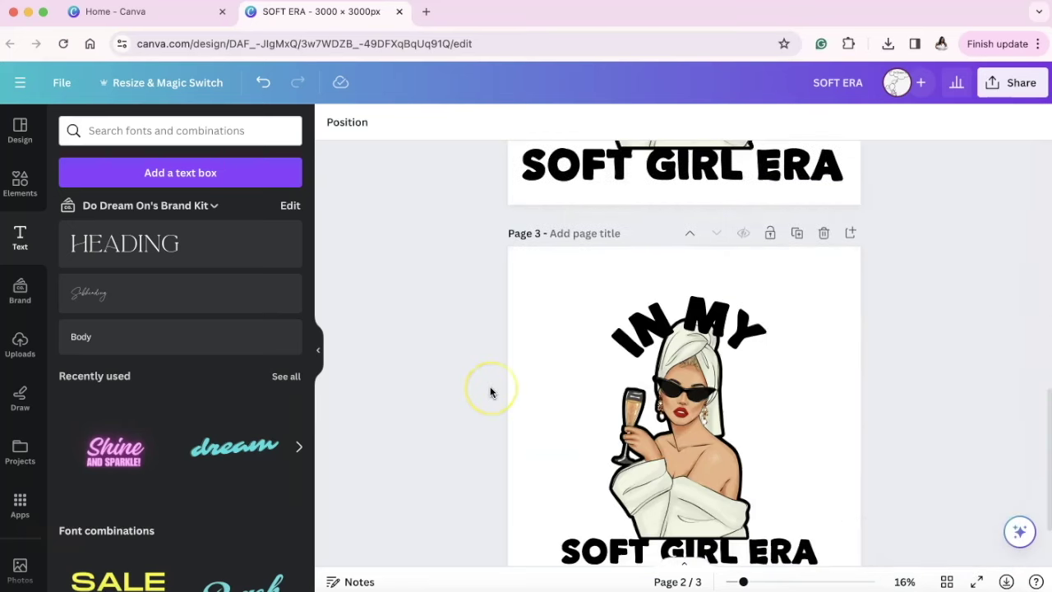
pyautogui.scroll(-2, 490, 392)
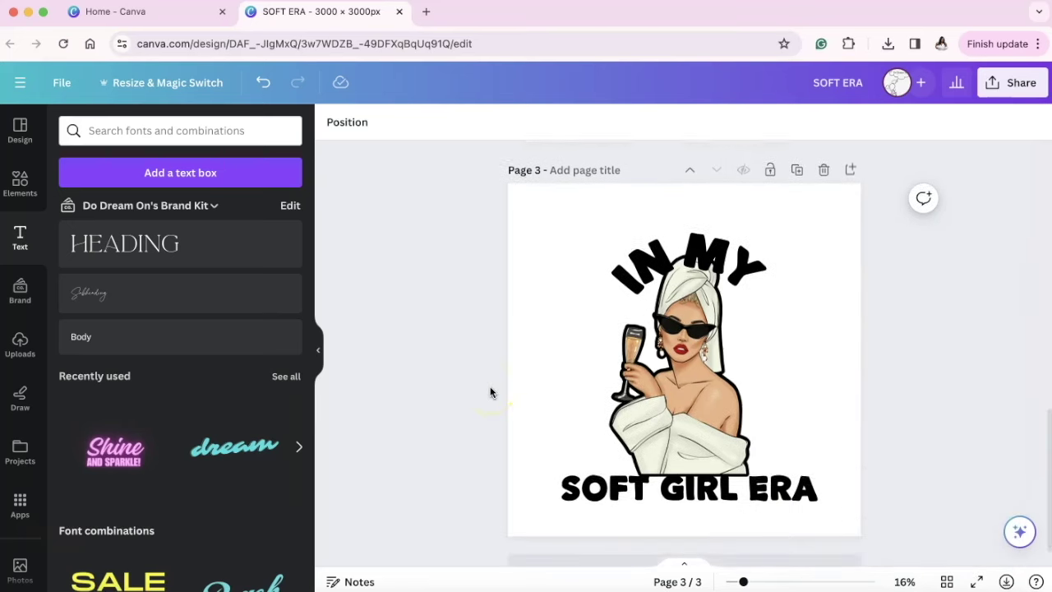
pyautogui.click(27, 196)
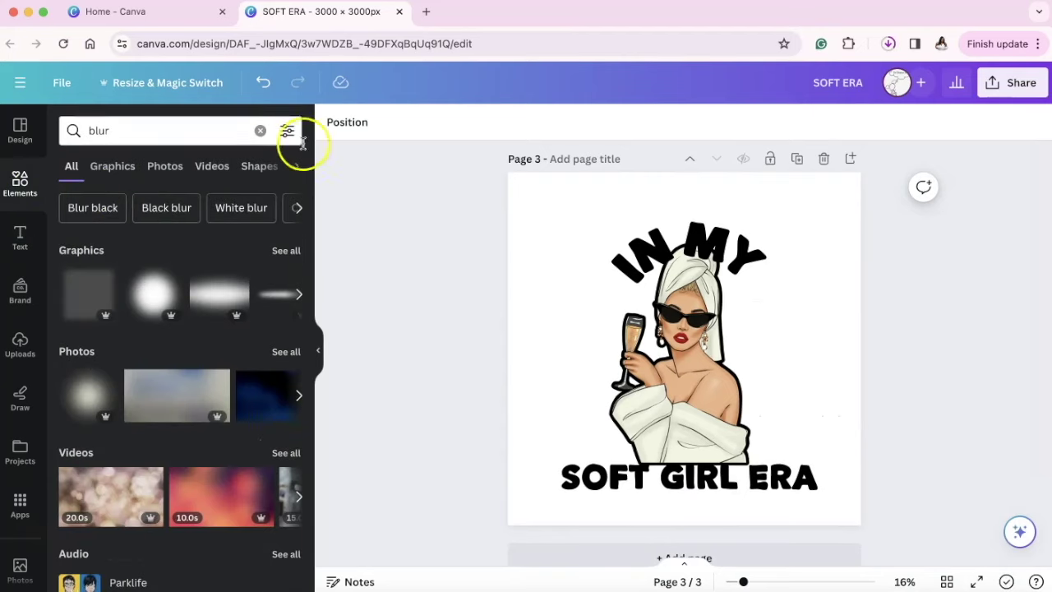
pyautogui.click(259, 131)
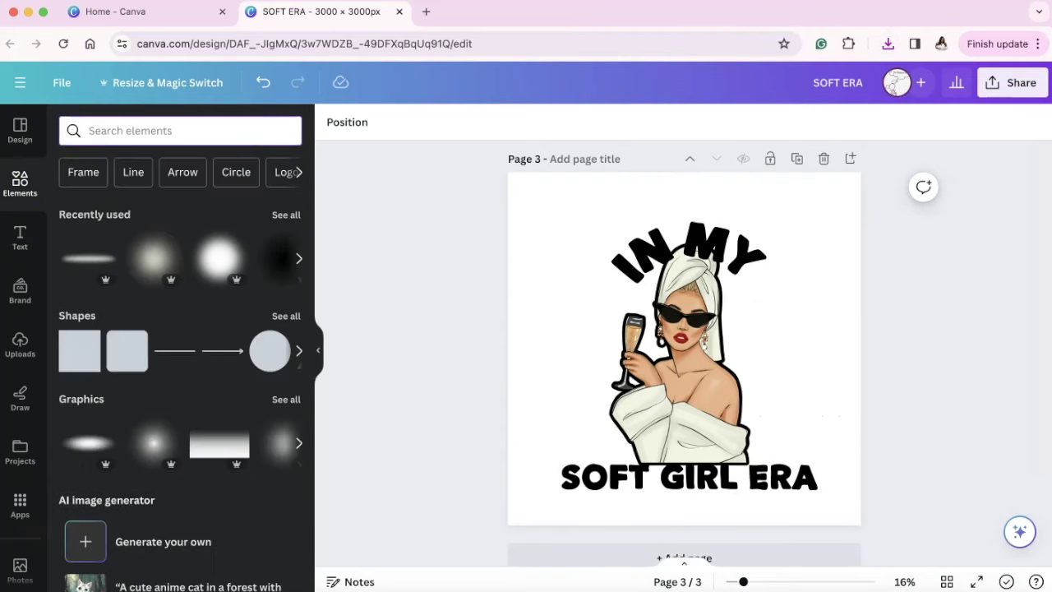
pyautogui.click(391, 259)
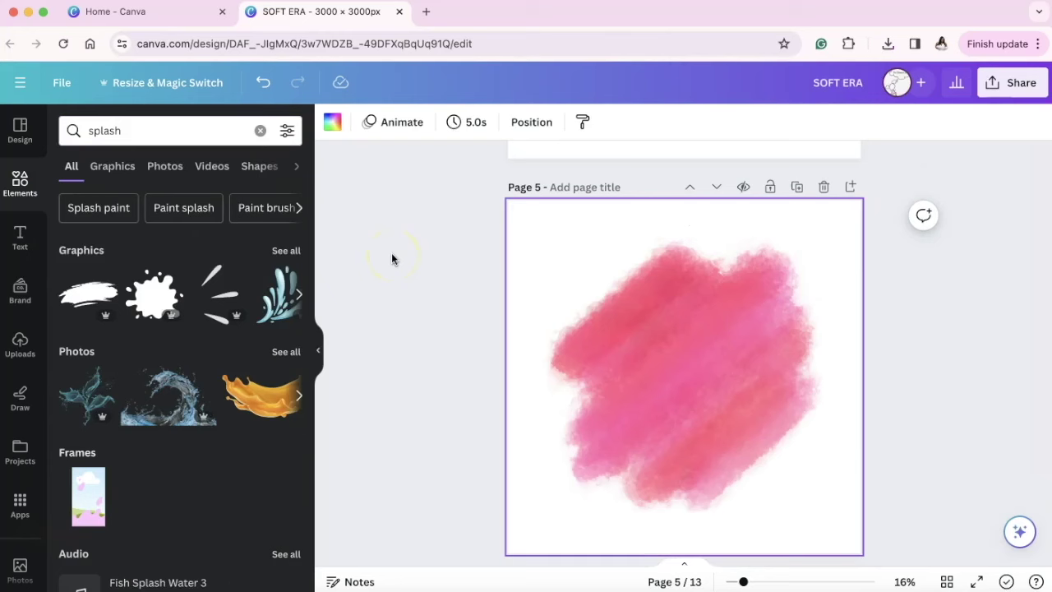
pyautogui.click(629, 258)
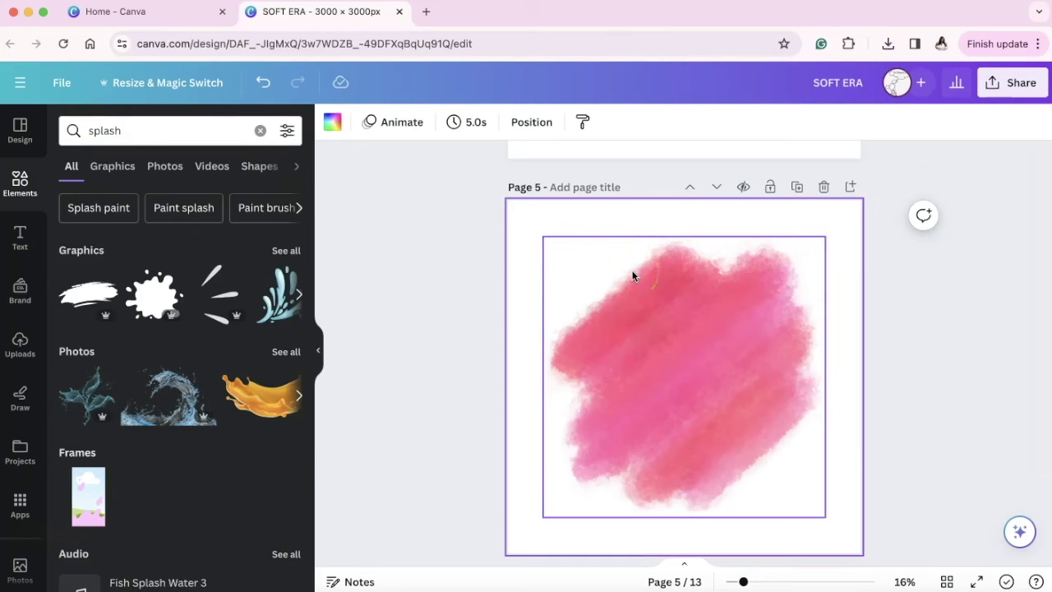
pyautogui.click(685, 274)
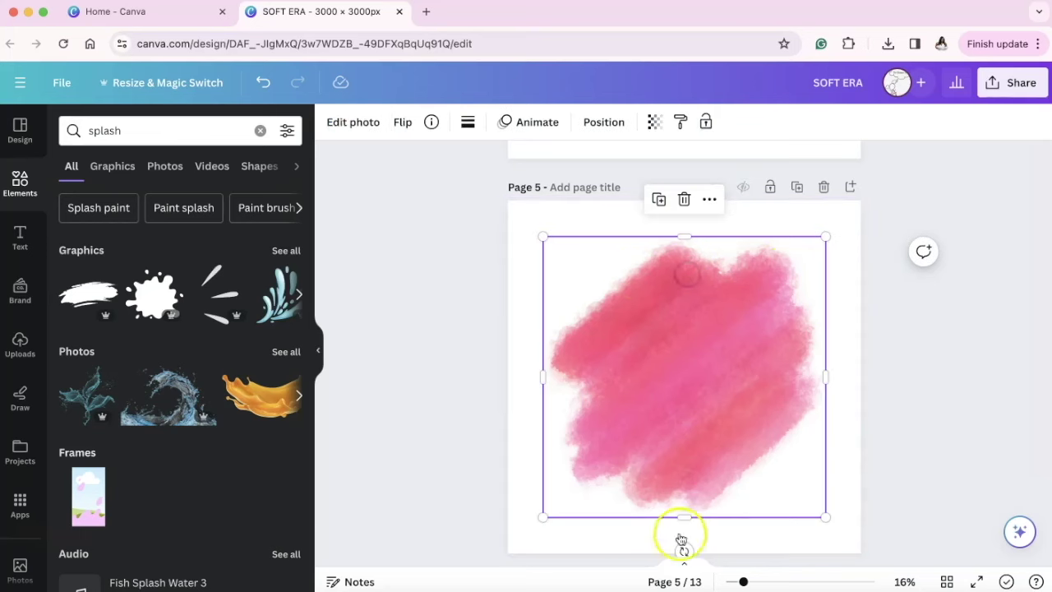
pyautogui.moveTo(760, 575); pyautogui.dragTo(773, 580)
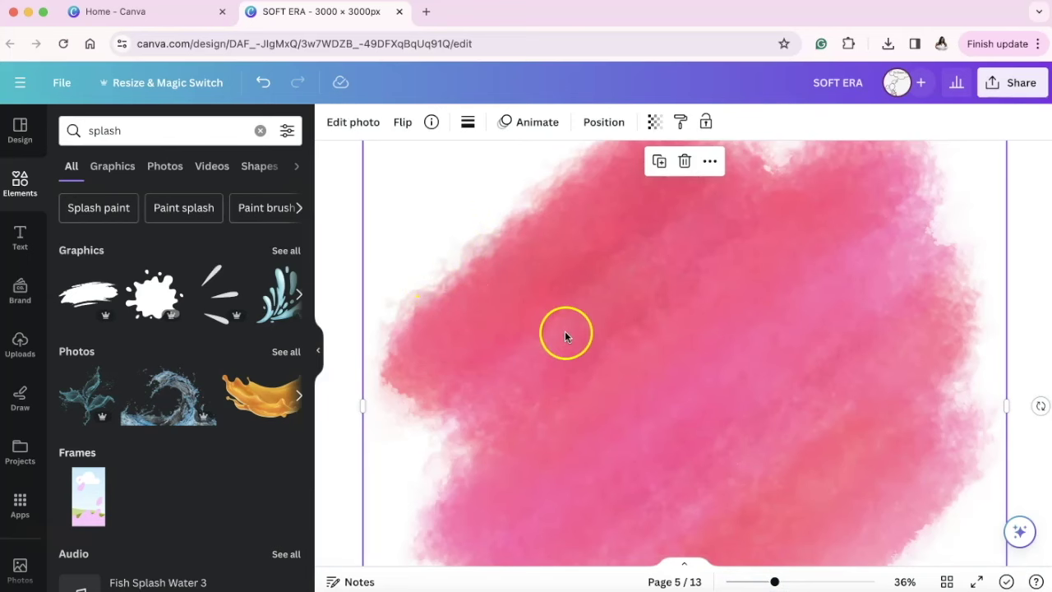
# Add the towel-wrapped woman from Uploads to page 5, enlarged and centred over the pink splash
pyautogui.click(732, 581)
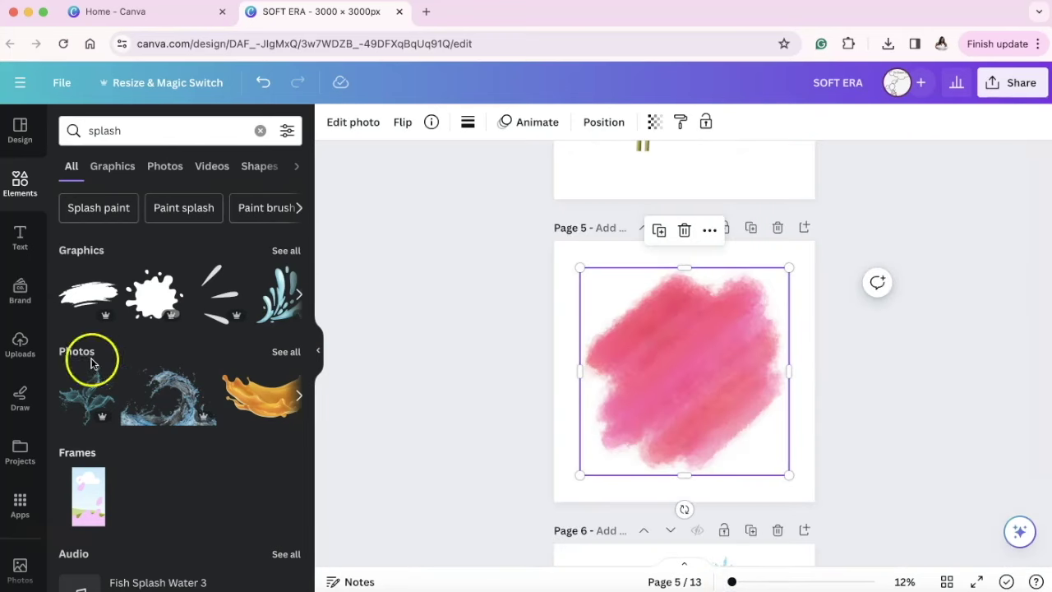
pyautogui.click(20, 343)
pyautogui.scroll(-2, 159, 334)
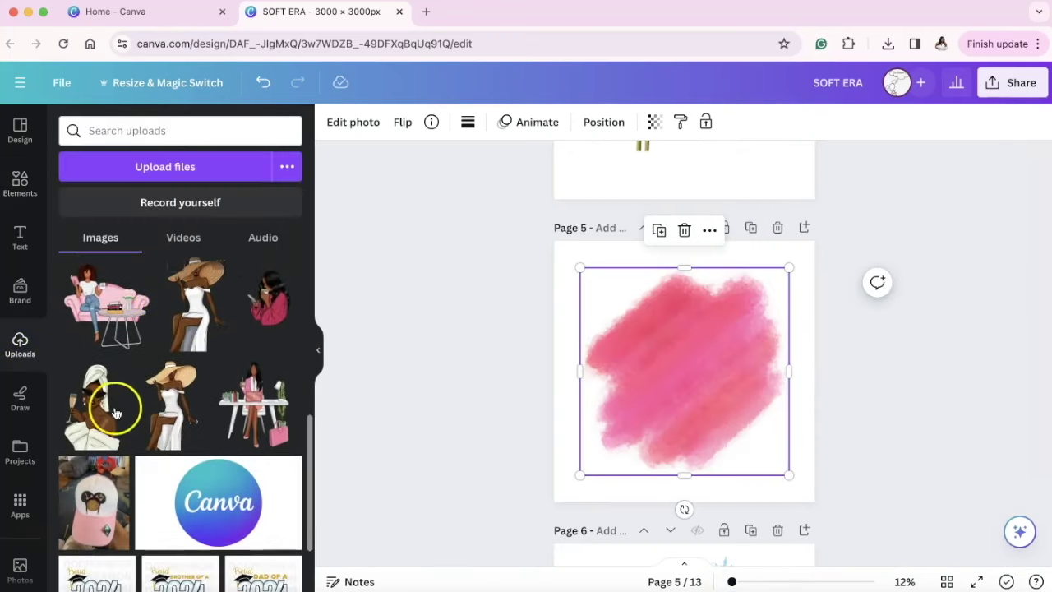
pyautogui.click(99, 402)
pyautogui.moveTo(624, 292); pyautogui.dragTo(550, 238)
pyautogui.moveTo(649, 355); pyautogui.dragTo(672, 370)
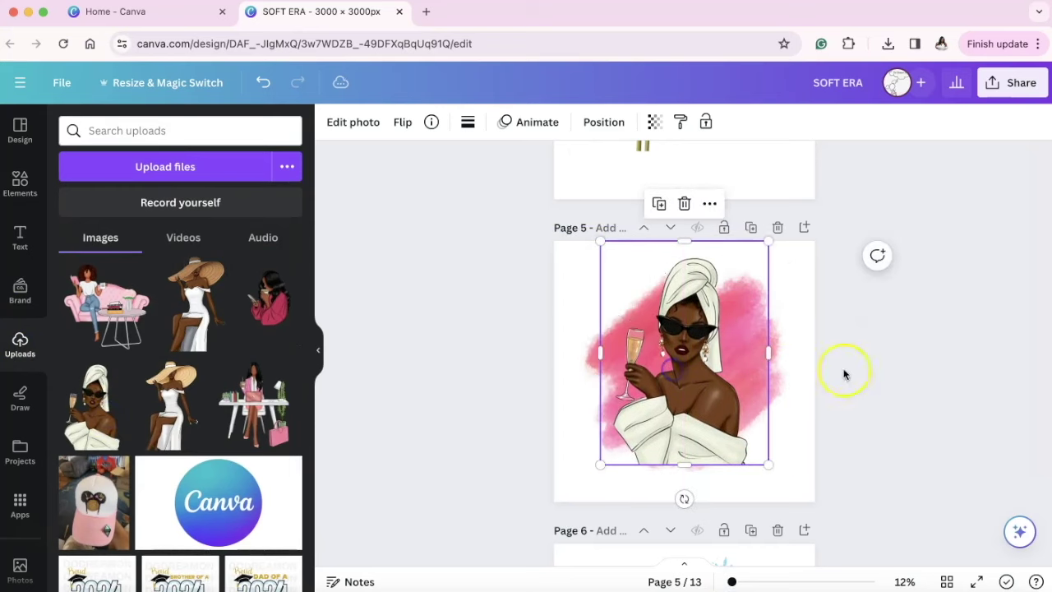
# Hide the side panel and zoom in to inspect the image edges, then select page 6's water splash
pyautogui.click(324, 346)
pyautogui.click(317, 352)
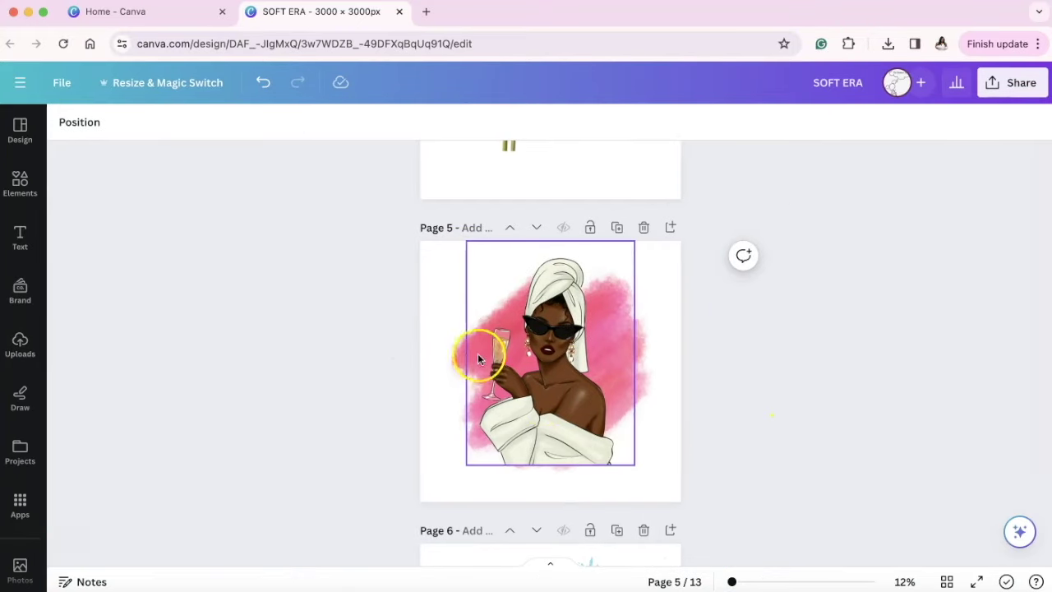
pyautogui.click(756, 581)
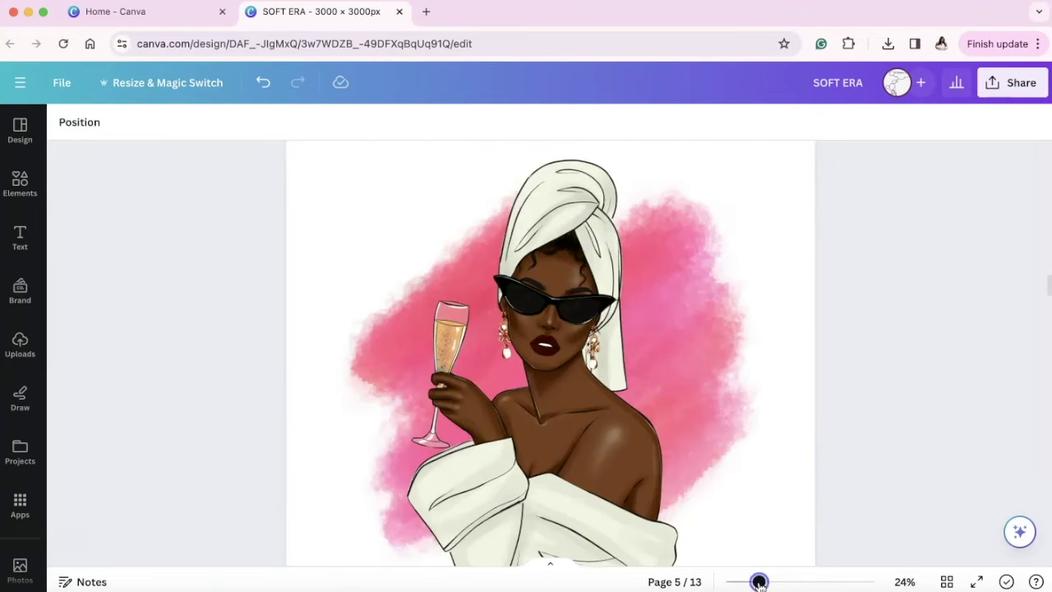
pyautogui.click(815, 582)
pyautogui.hscroll(-5, 496, 419)
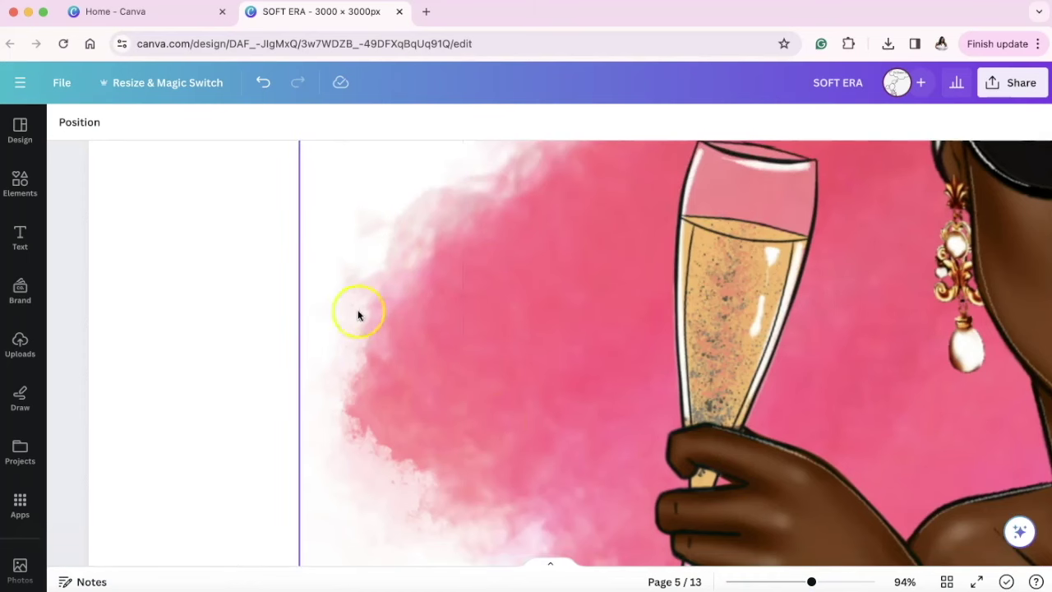
pyautogui.click(740, 581)
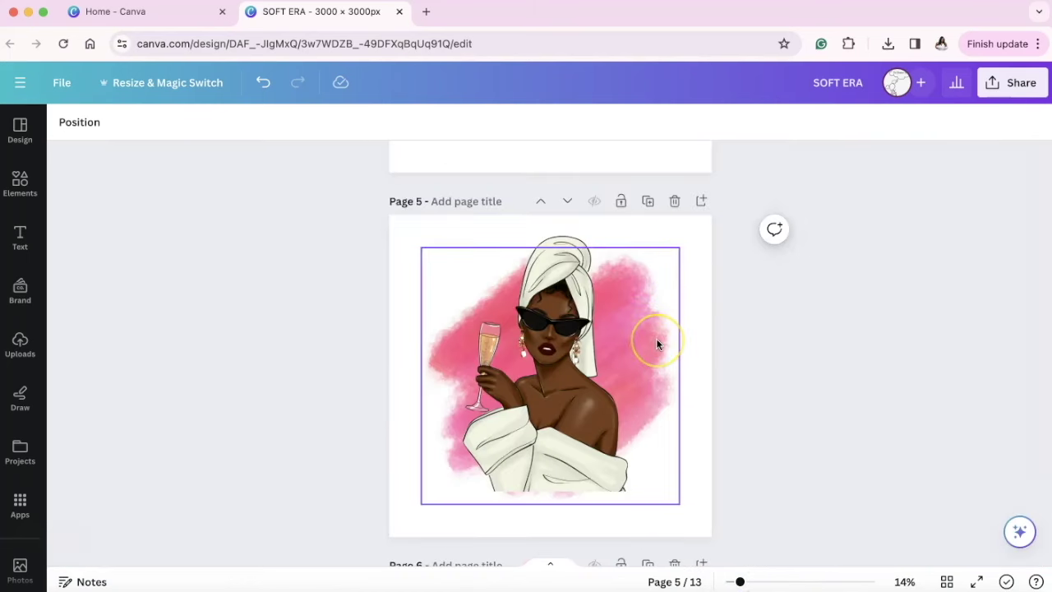
pyautogui.scroll(-5, 781, 439)
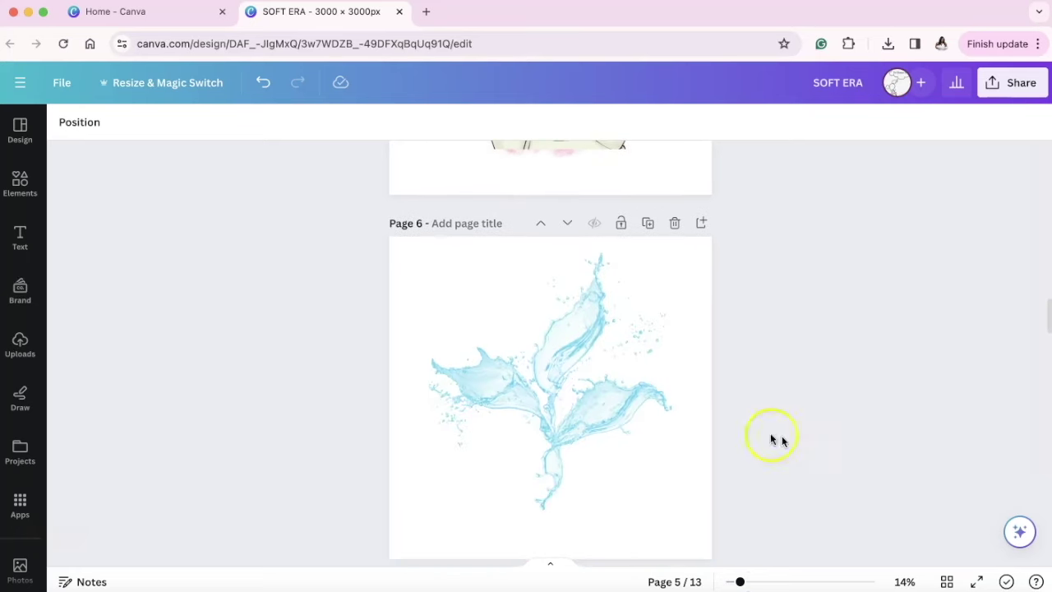
pyautogui.click(582, 359)
# Zoom to 36% on the water splash and scroll through pages 6 and 7
pyautogui.click(775, 581)
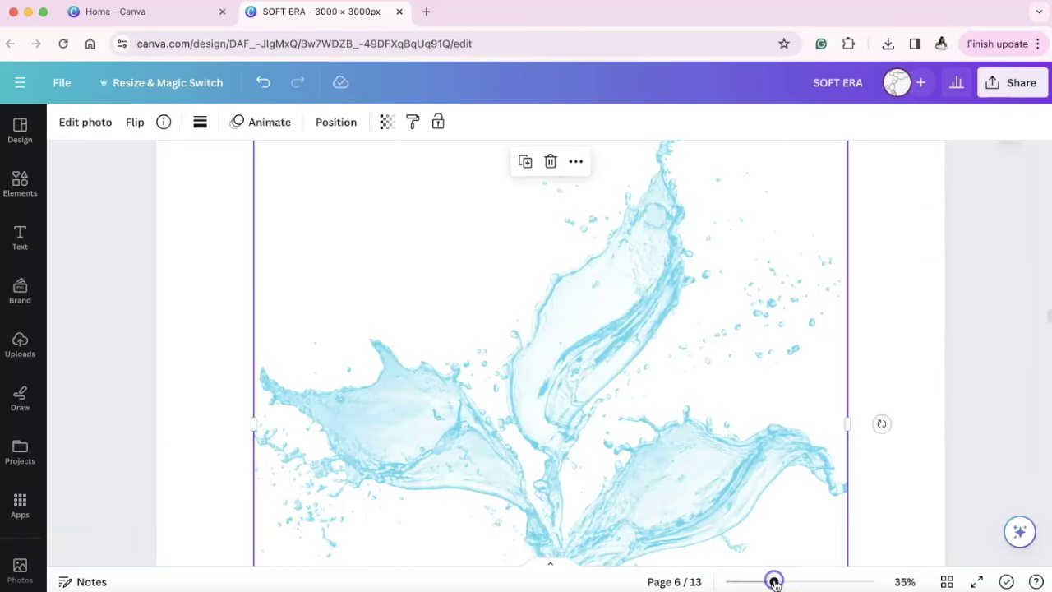
pyautogui.moveTo(775, 581); pyautogui.dragTo(776, 580)
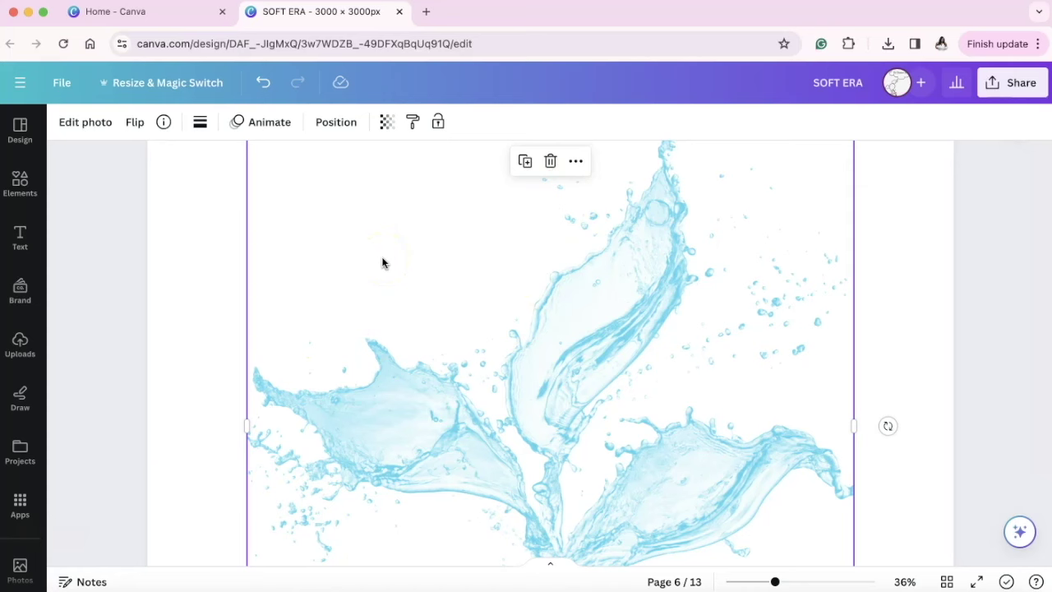
pyautogui.scroll(-5, 803, 422)
pyautogui.scroll(4, 540, 356)
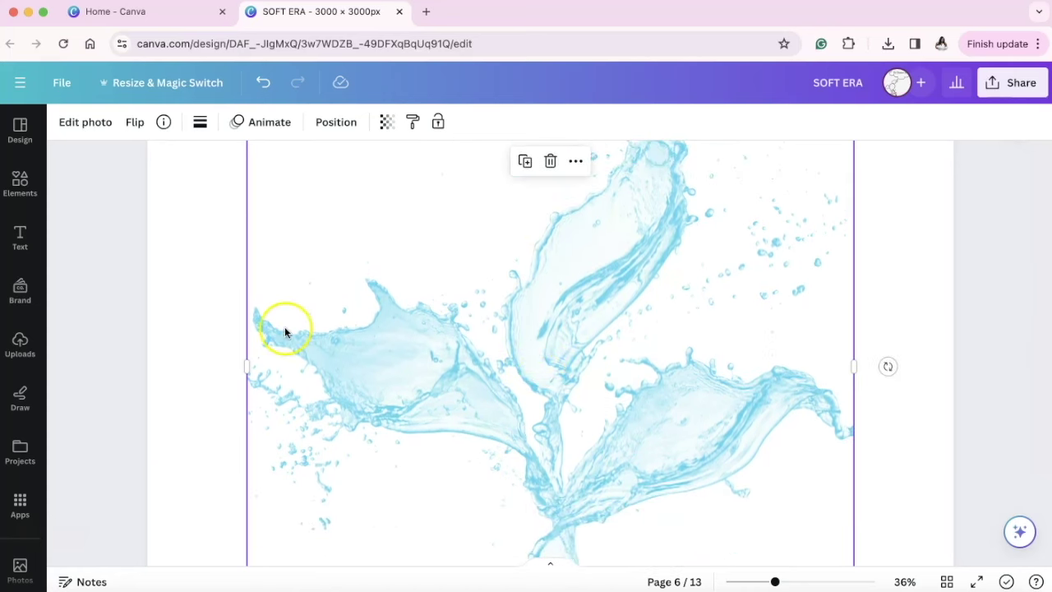
pyautogui.scroll(-5, 267, 432)
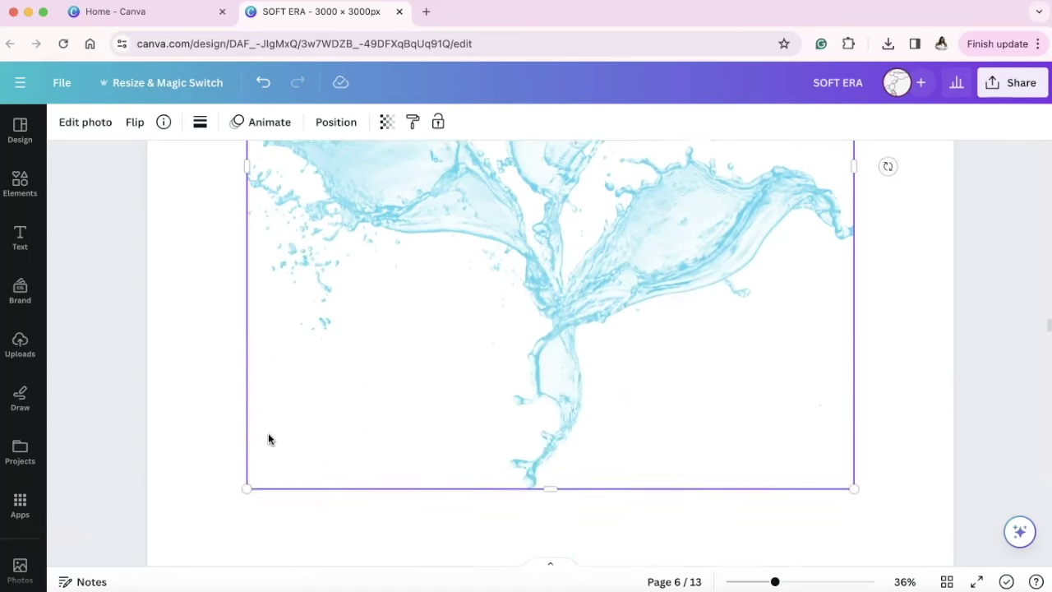
pyautogui.scroll(-10, 268, 435)
pyautogui.scroll(2, 267, 435)
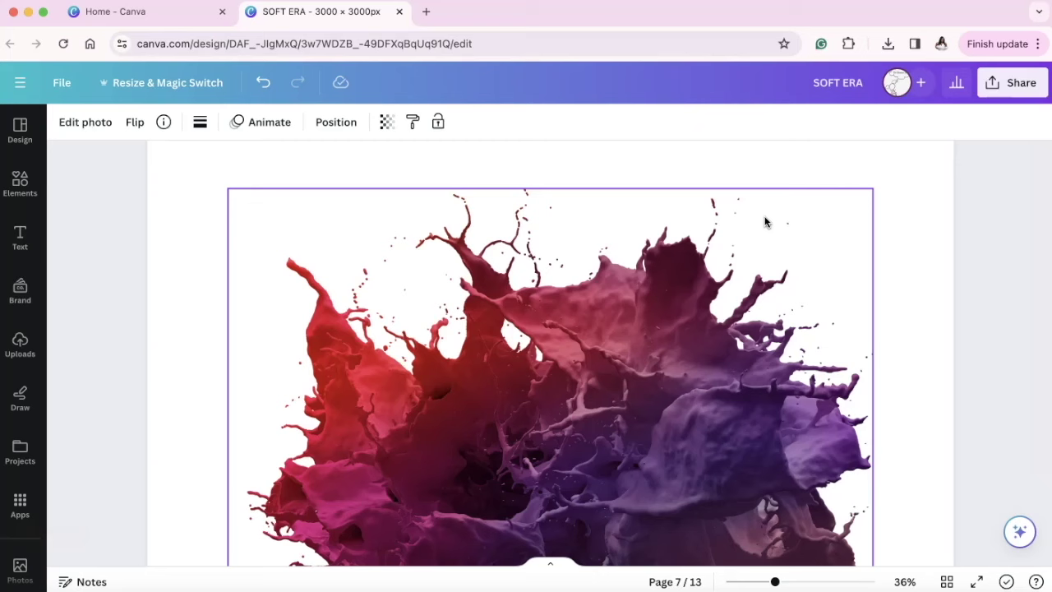
pyautogui.scroll(-10, 764, 222)
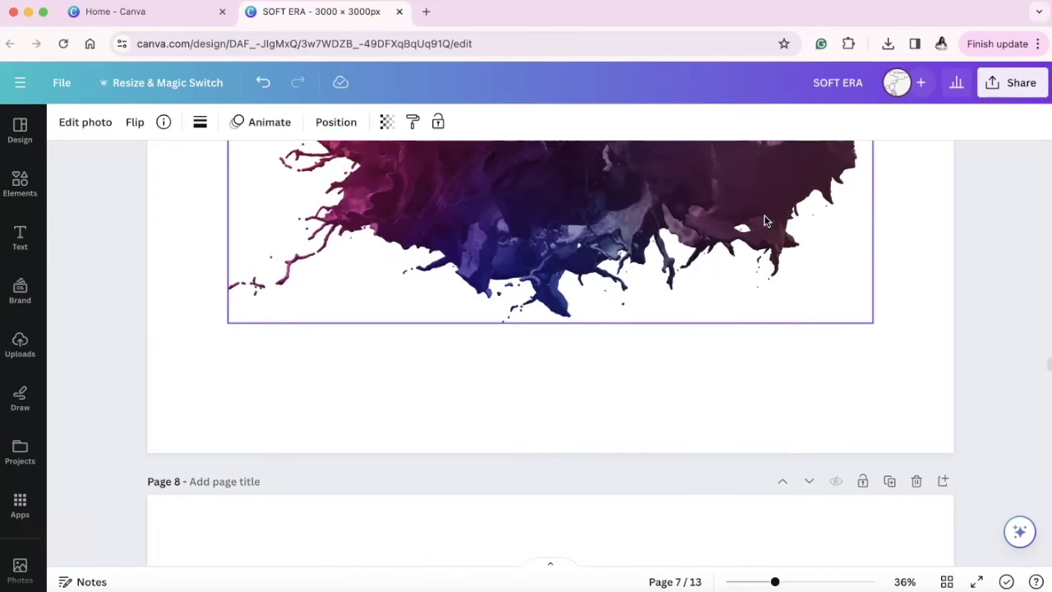
pyautogui.click(669, 451)
pyautogui.click(597, 495)
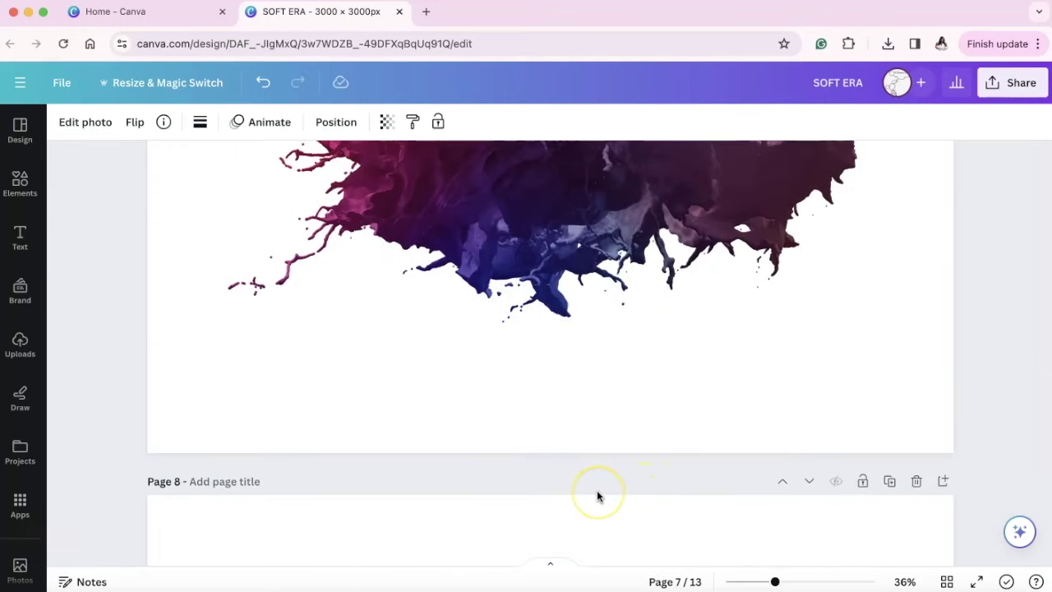
# Scroll past page 8's pink splash to select page 9's gold glitter splash, zoomed out to 13%
pyautogui.scroll(-10, 597, 490)
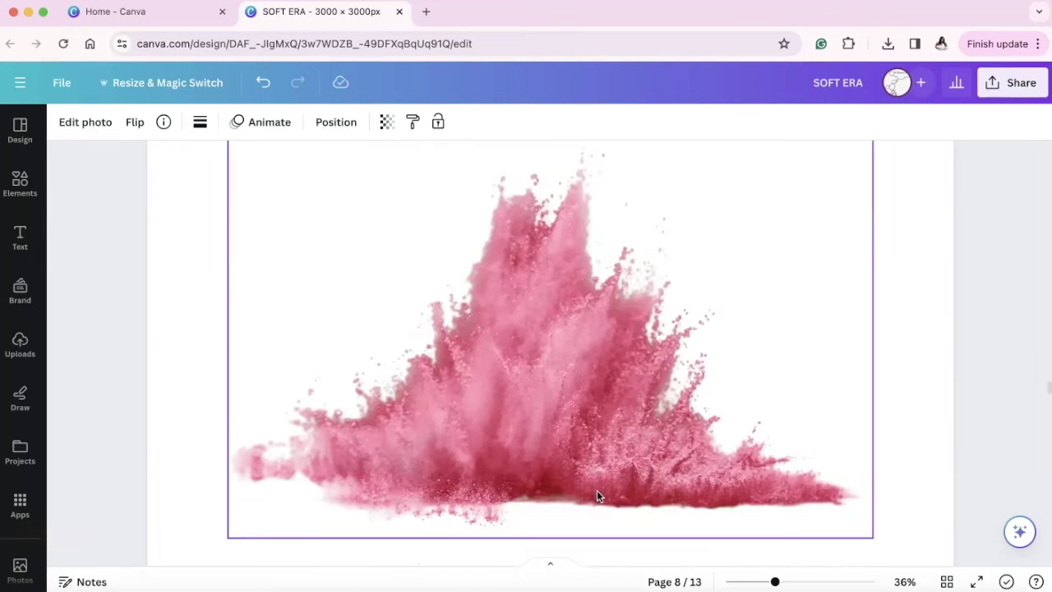
pyautogui.click(610, 215)
pyautogui.scroll(2, 599, 209)
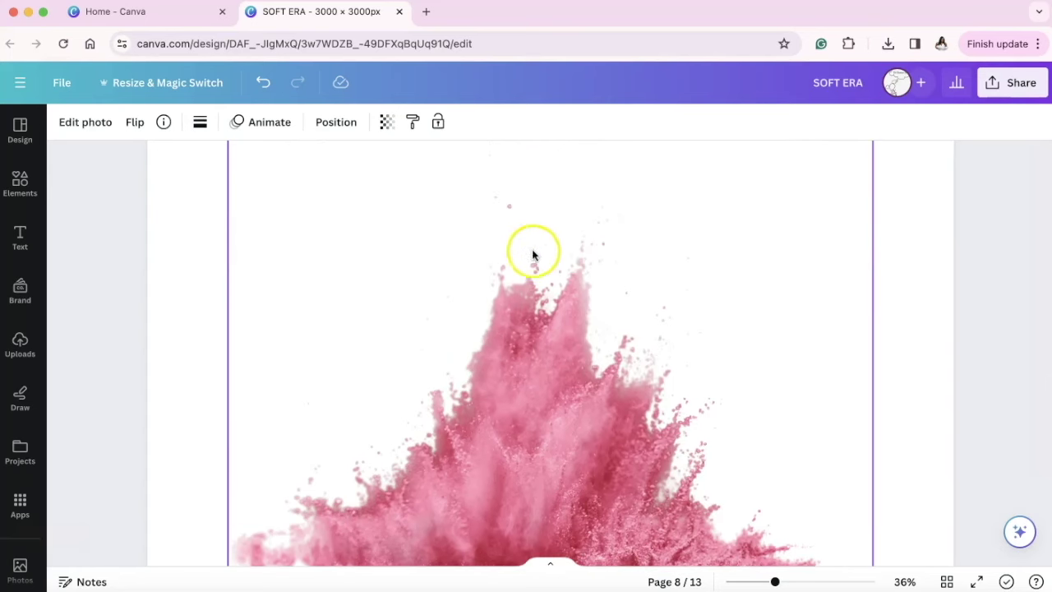
pyautogui.scroll(-5, 489, 356)
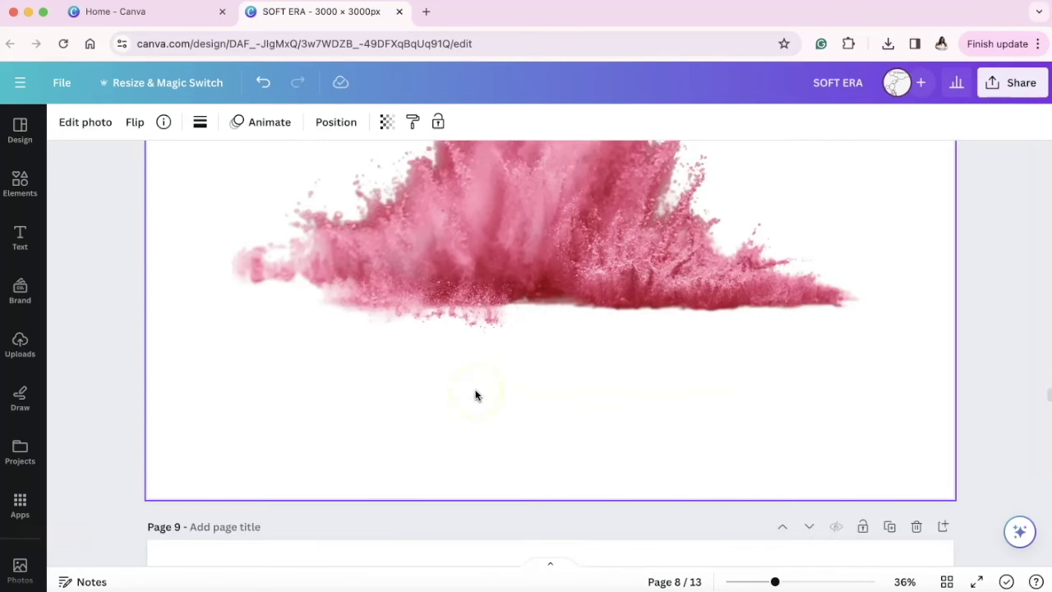
pyautogui.scroll(-10, 475, 396)
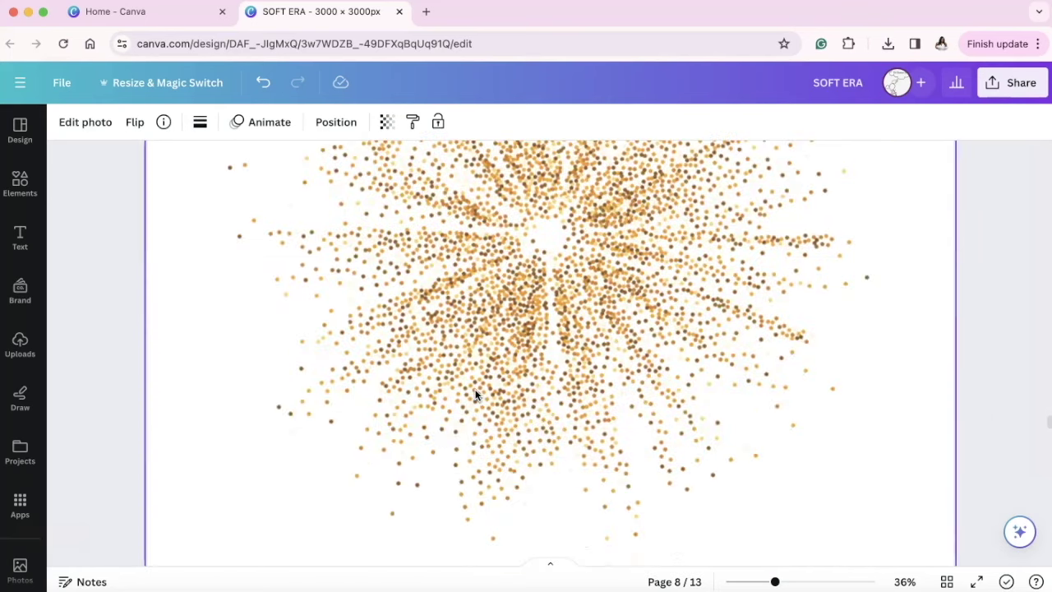
pyautogui.scroll(3, 475, 395)
pyautogui.click(348, 211)
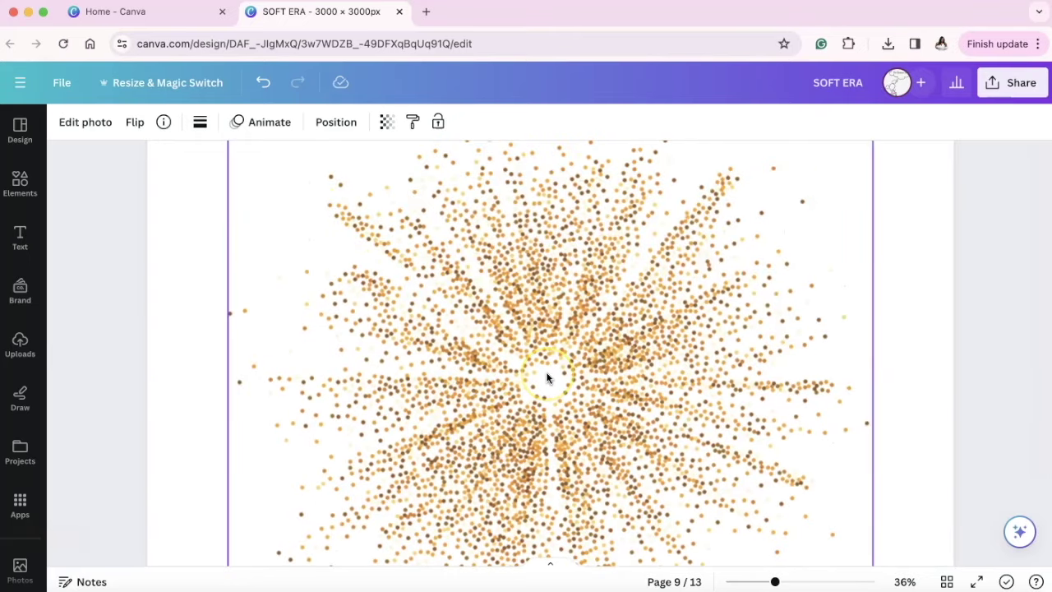
pyautogui.click(735, 580)
# Add the towel-wrapped woman to page 9 and enlarge her over the gold splash
pyautogui.click(505, 382)
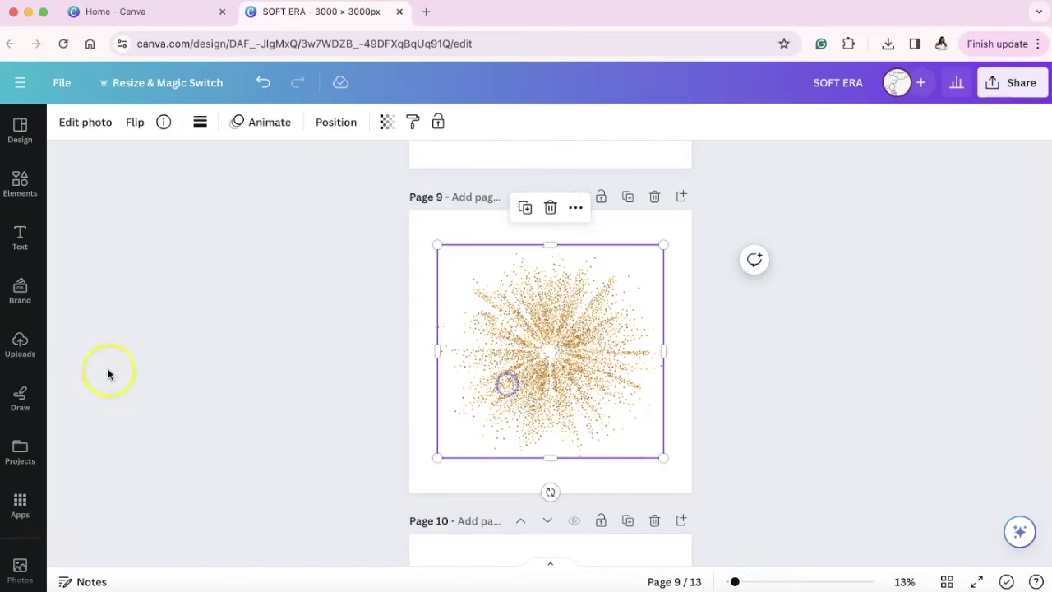
pyautogui.click(20, 343)
pyautogui.click(99, 386)
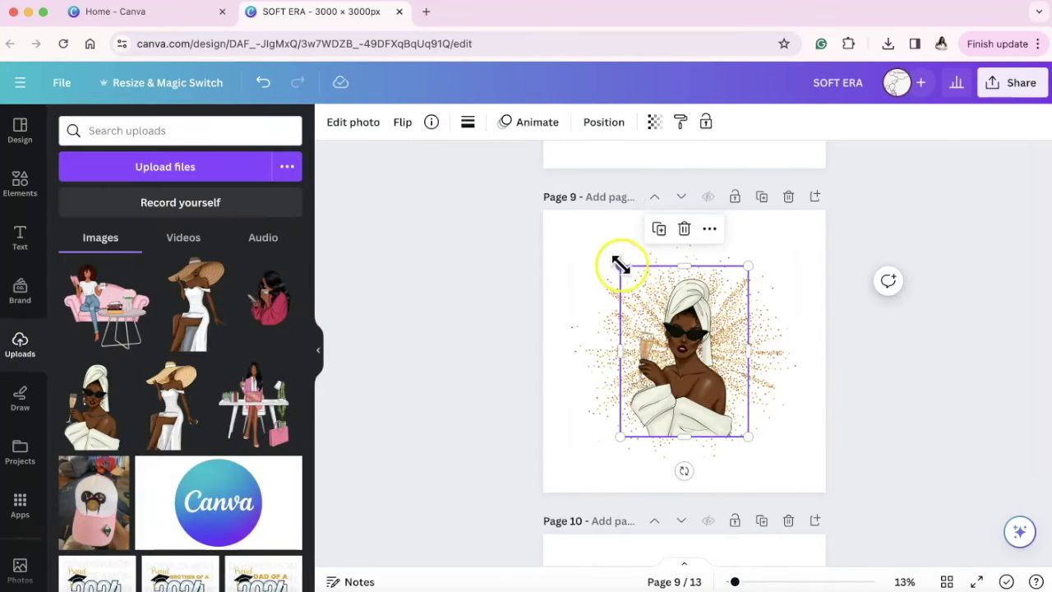
pyautogui.moveTo(621, 263); pyautogui.dragTo(573, 225)
pyautogui.moveTo(751, 436); pyautogui.dragTo(784, 450)
pyautogui.moveTo(703, 419); pyautogui.dragTo(704, 416)
# Enlarge and centre the gold splash behind the woman, then hide the uploads panel and review
pyautogui.click(566, 340)
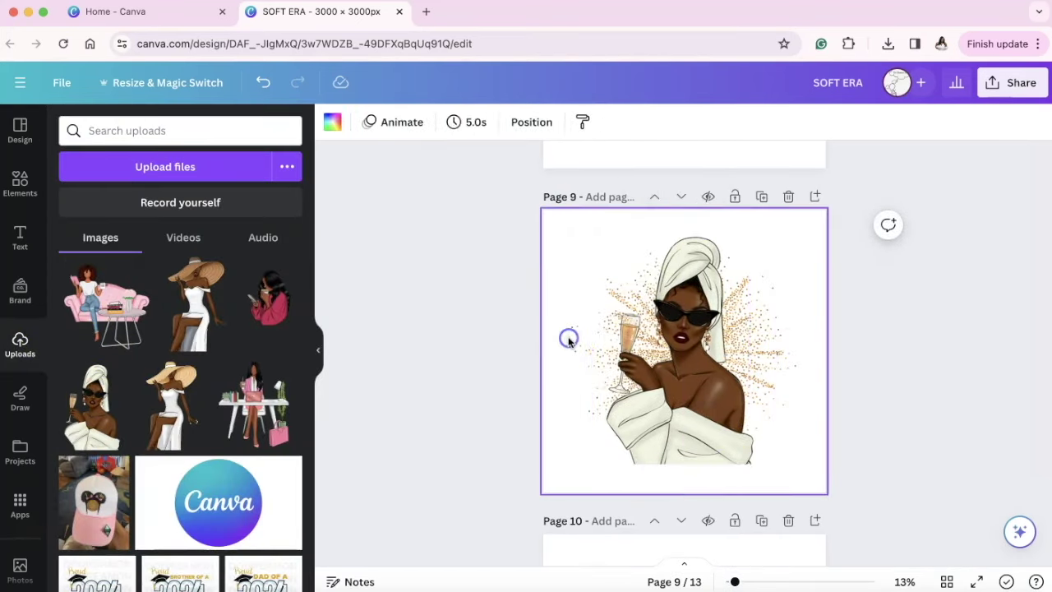
pyautogui.click(572, 338)
pyautogui.moveTo(571, 244); pyautogui.dragTo(490, 191)
pyautogui.moveTo(577, 264); pyautogui.dragTo(612, 301)
pyautogui.click(871, 338)
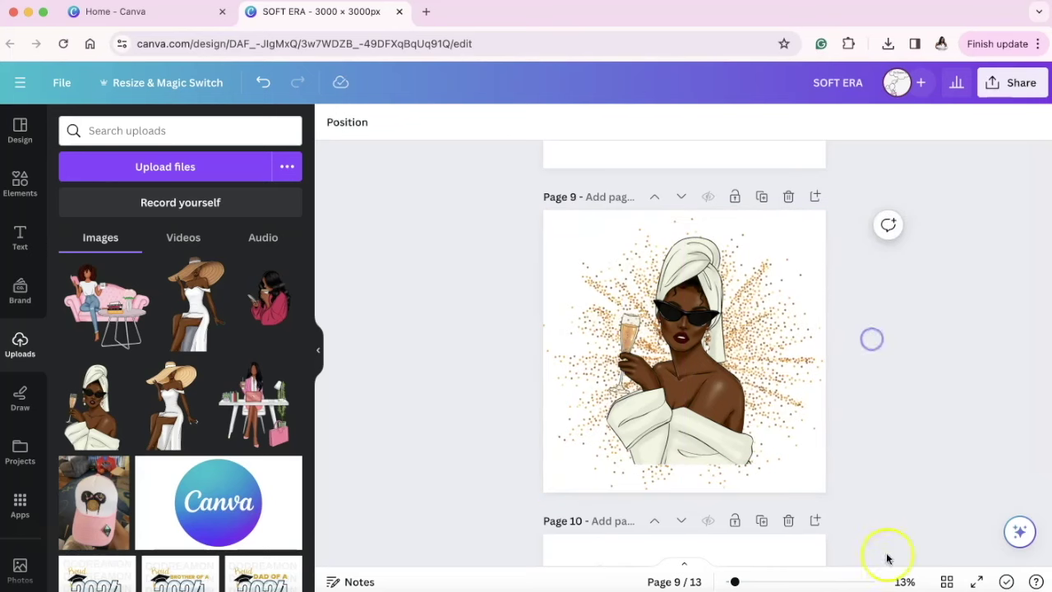
pyautogui.click(821, 581)
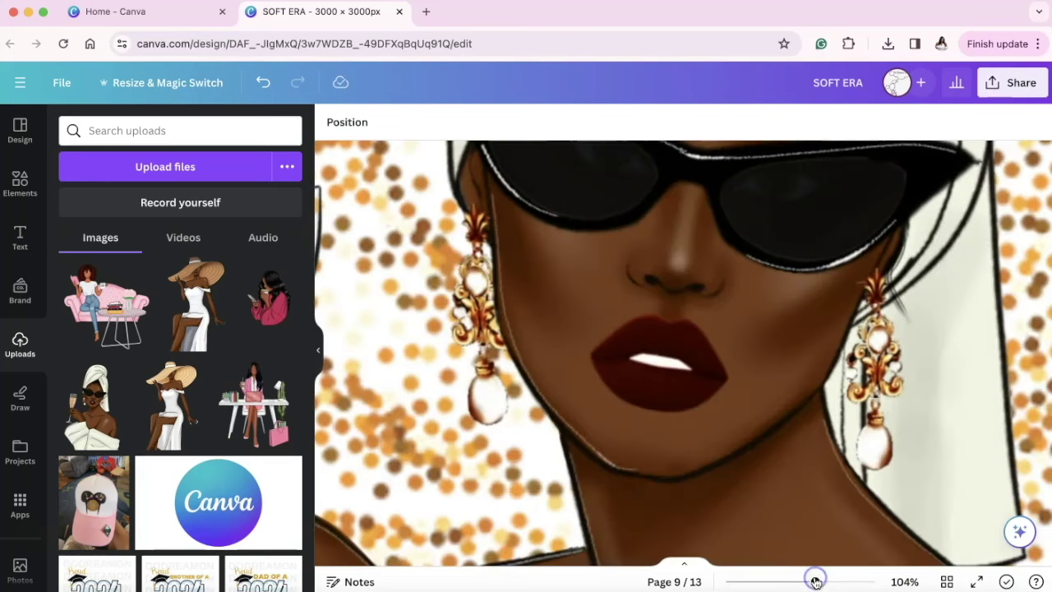
pyautogui.click(319, 349)
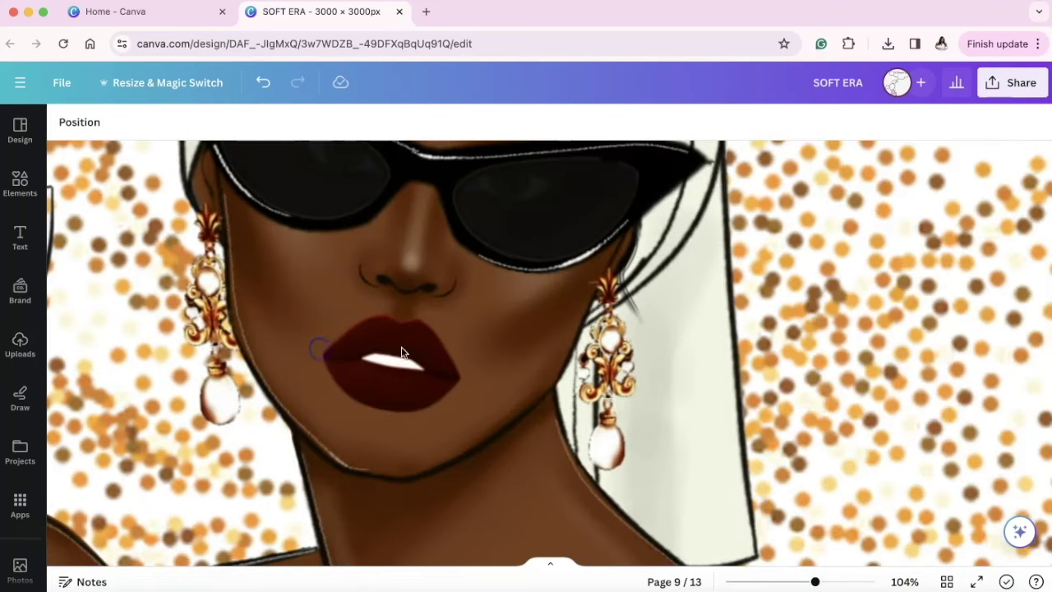
pyautogui.click(781, 581)
pyautogui.moveTo(780, 582); pyautogui.dragTo(766, 582)
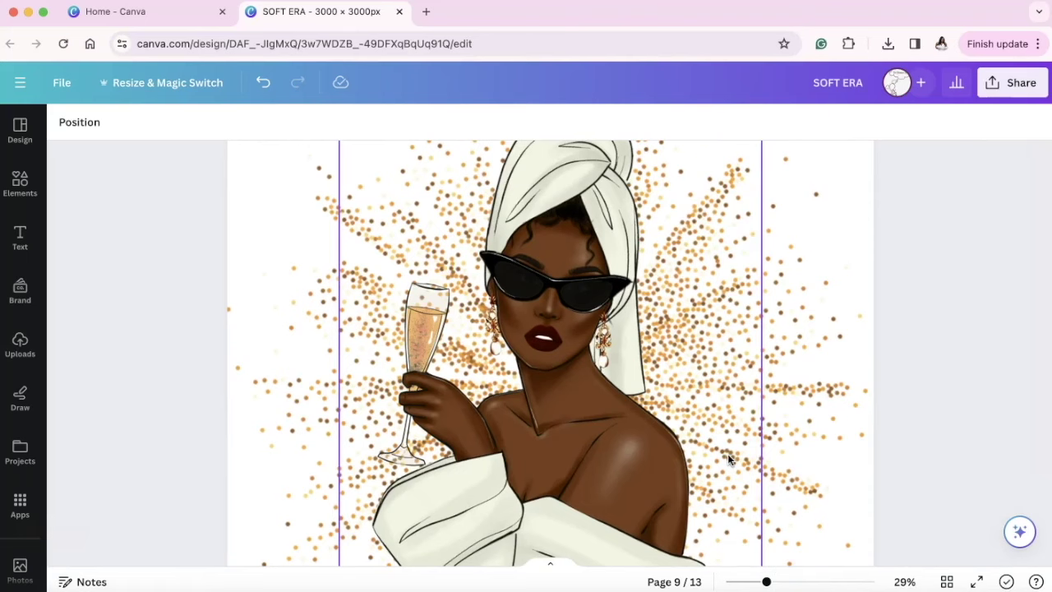
# Zoom to 15% to see page 9 whole and nudge the illustration slightly right
pyautogui.scroll(-3, 727, 453)
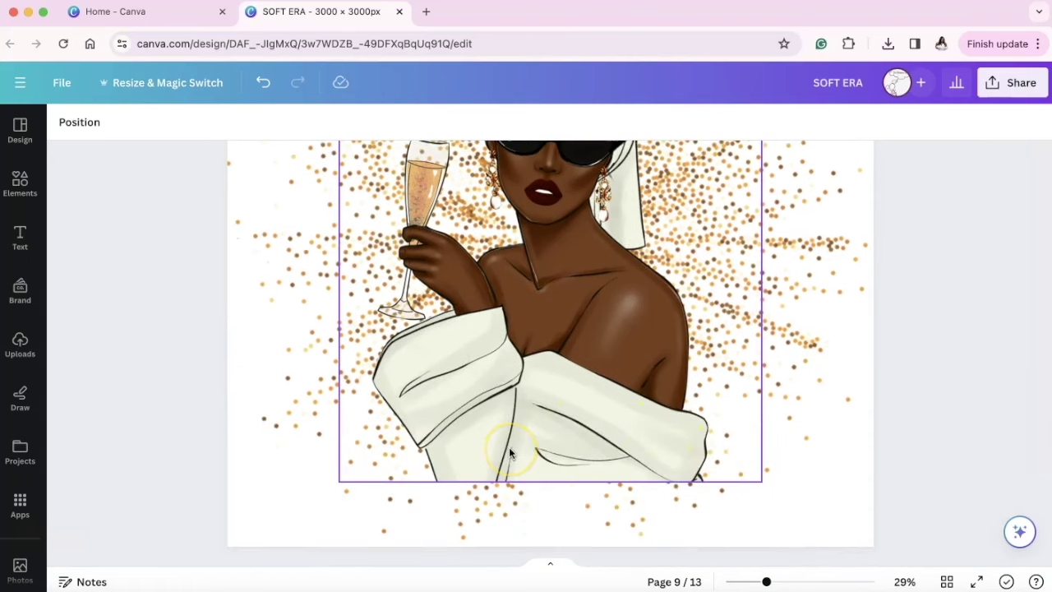
pyautogui.scroll(5, 509, 451)
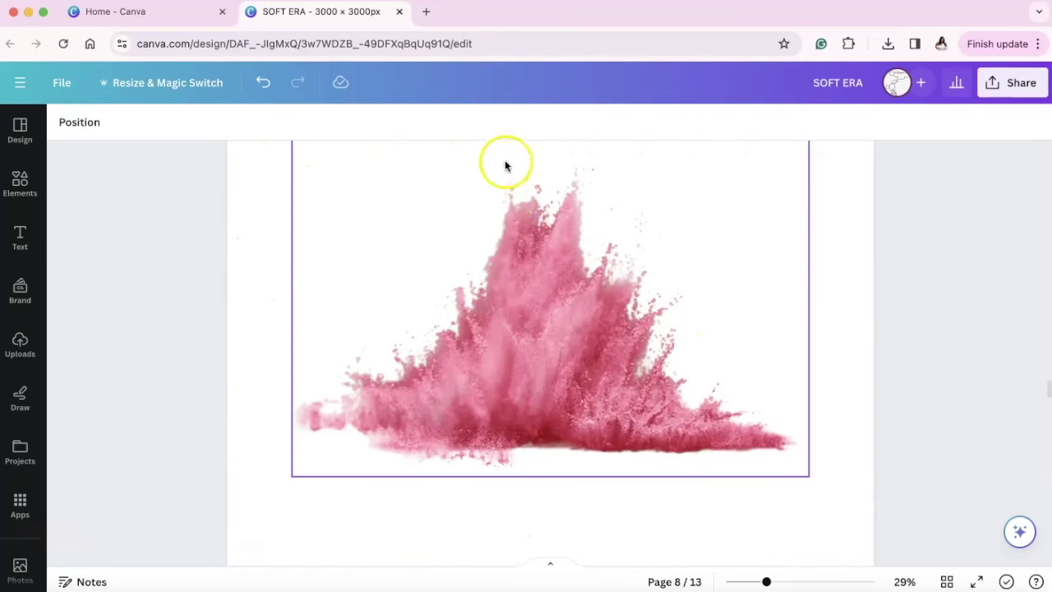
pyautogui.scroll(2, 508, 184)
pyautogui.scroll(5, 352, 282)
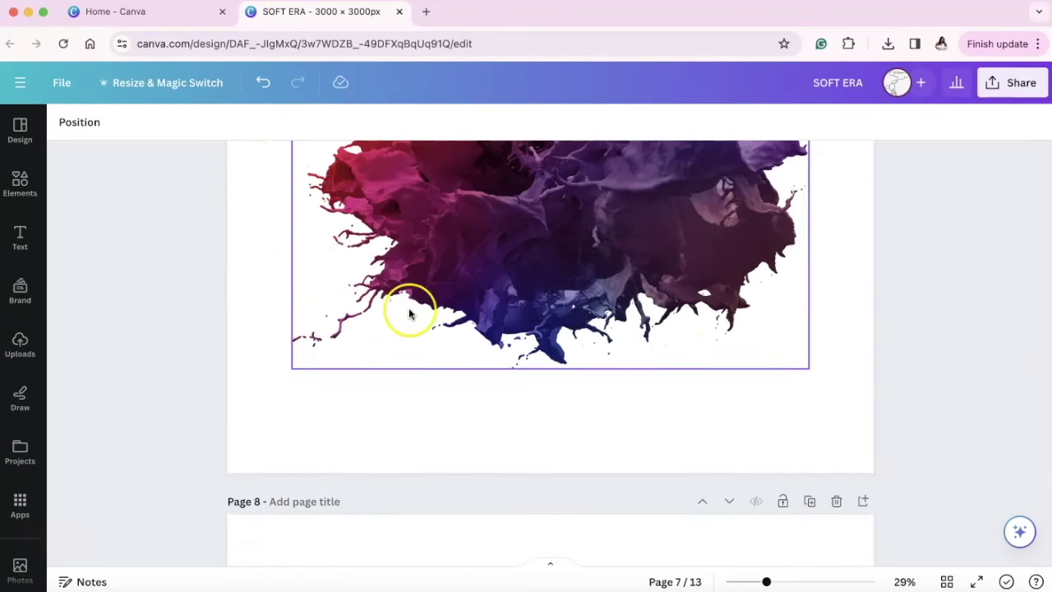
pyautogui.scroll(-10, 411, 310)
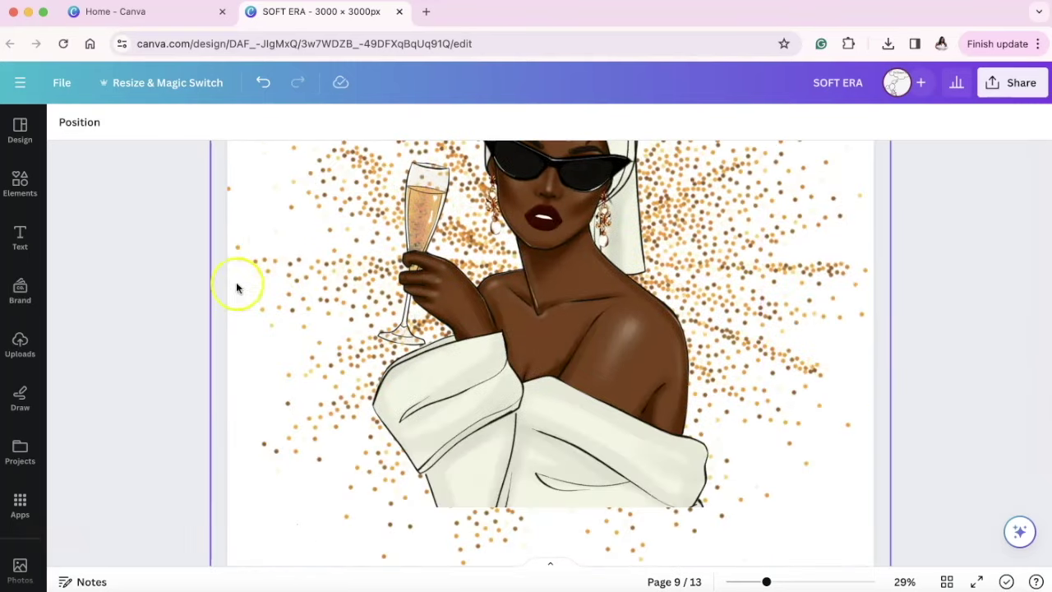
pyautogui.click(742, 581)
pyautogui.moveTo(525, 330); pyautogui.dragTo(530, 327)
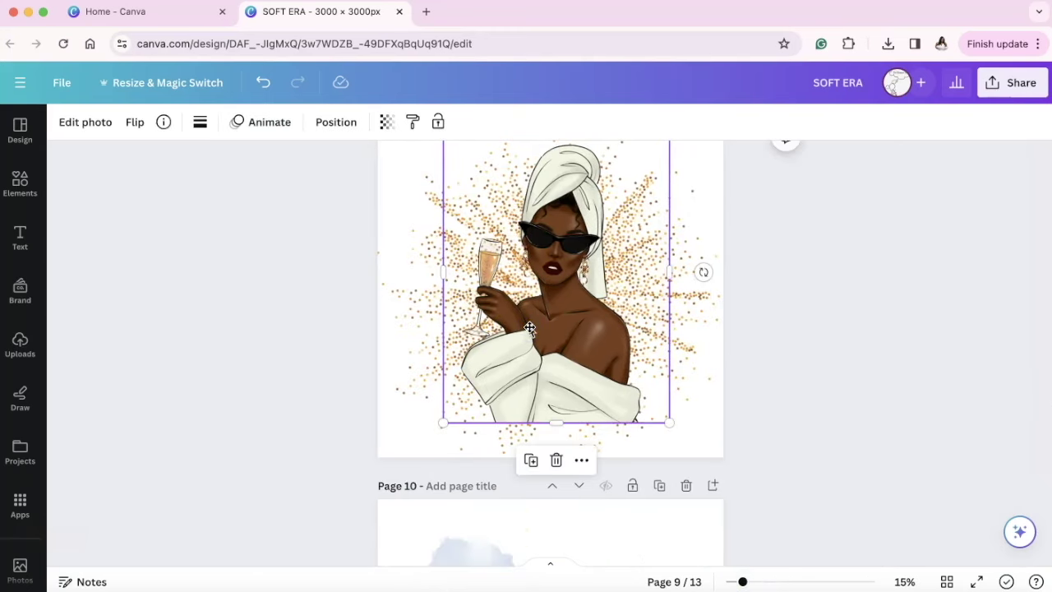
pyautogui.click(796, 394)
# Browse the watercolour images on pages 10 and 11, then return to page 6's blue splash
pyautogui.scroll(-5, 795, 394)
pyautogui.click(550, 343)
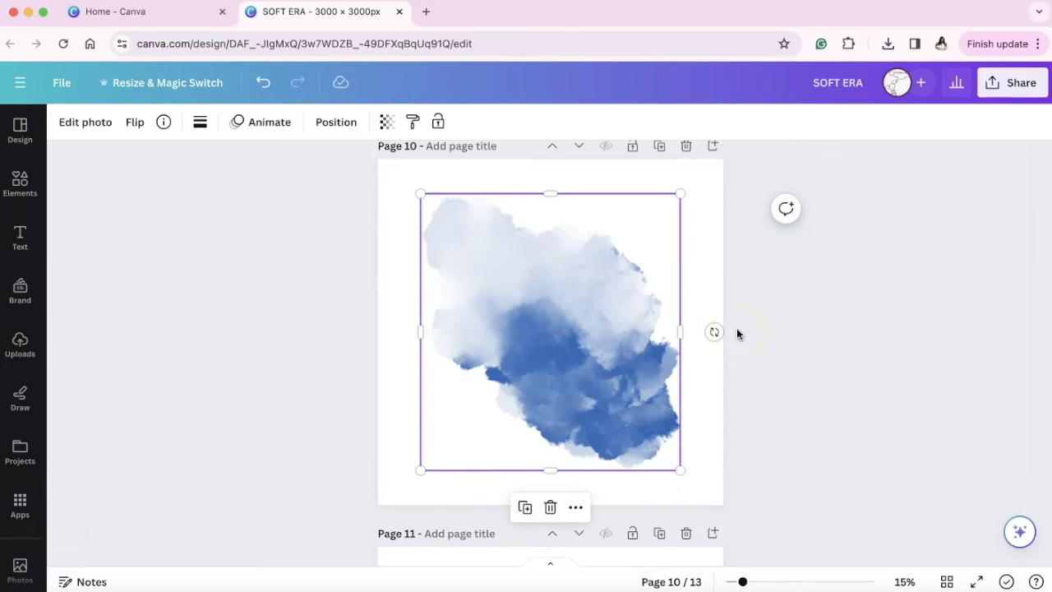
pyautogui.scroll(-5, 737, 333)
pyautogui.click(531, 300)
pyautogui.scroll(-5, 584, 321)
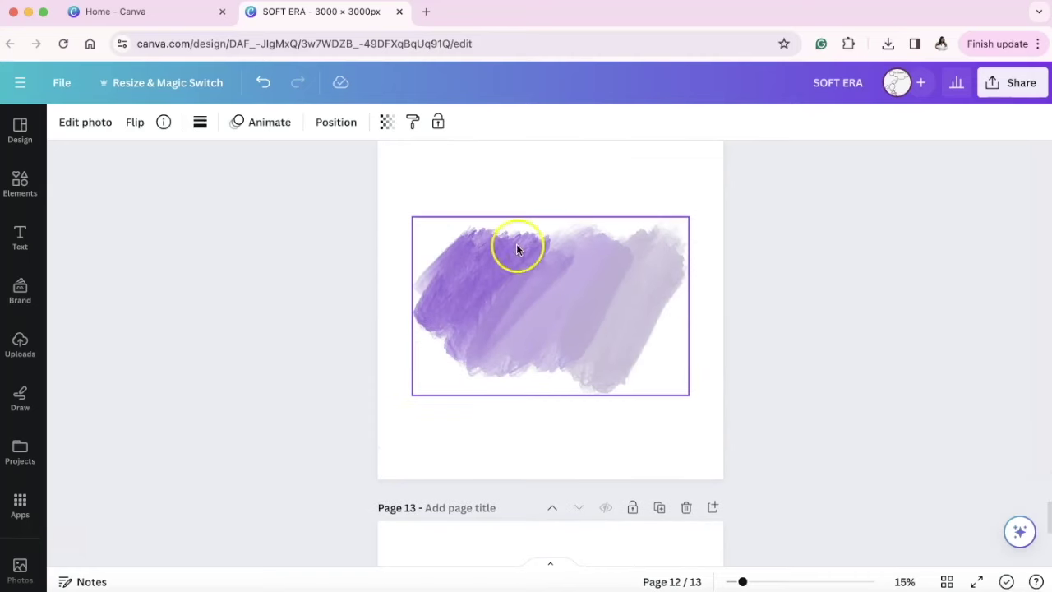
pyautogui.scroll(-5, 533, 360)
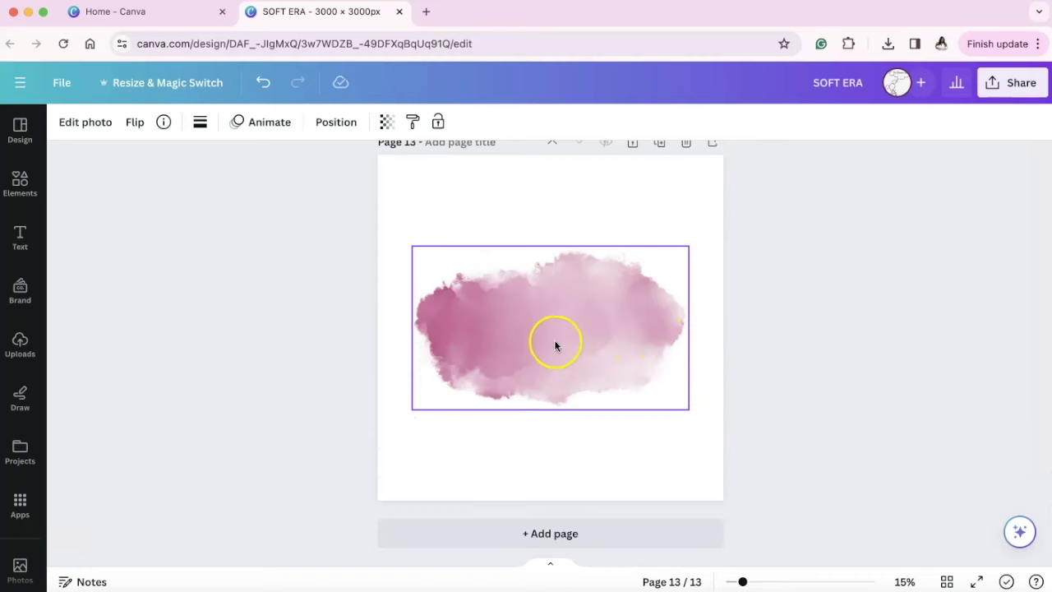
pyautogui.scroll(10, 554, 334)
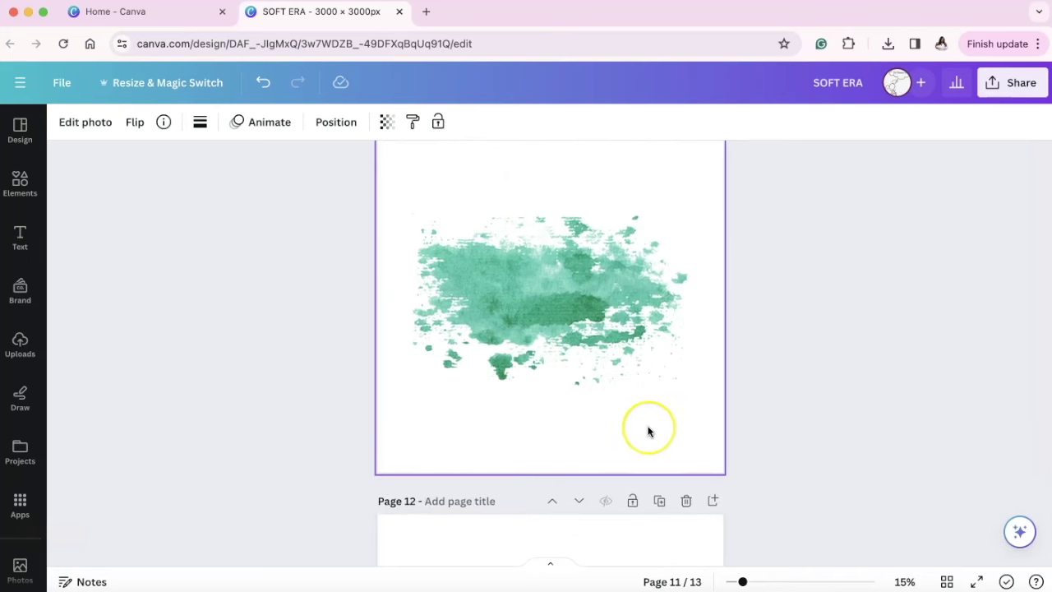
pyautogui.scroll(5, 647, 428)
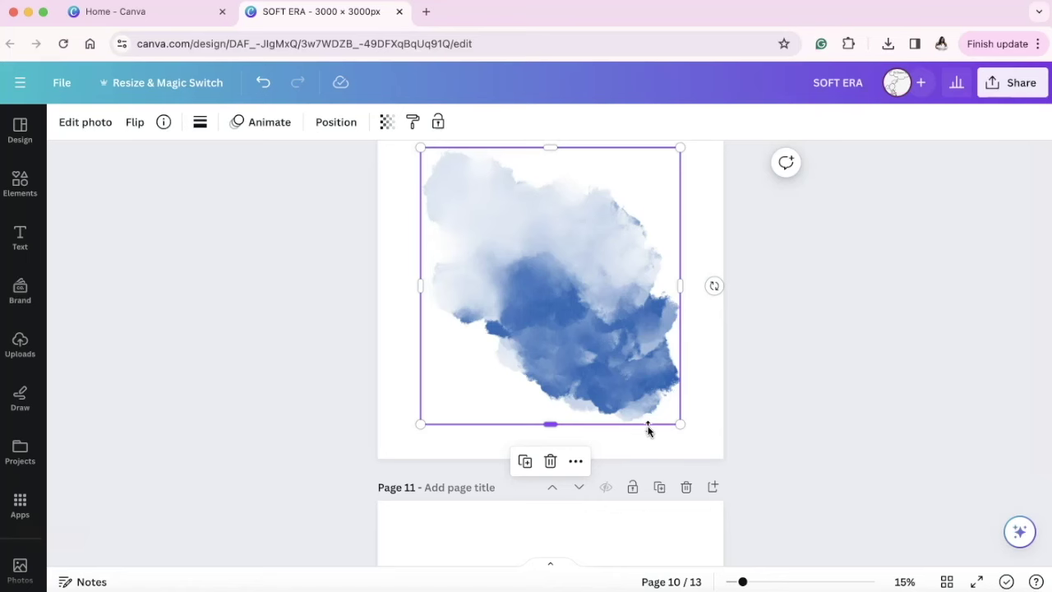
pyautogui.scroll(20, 647, 430)
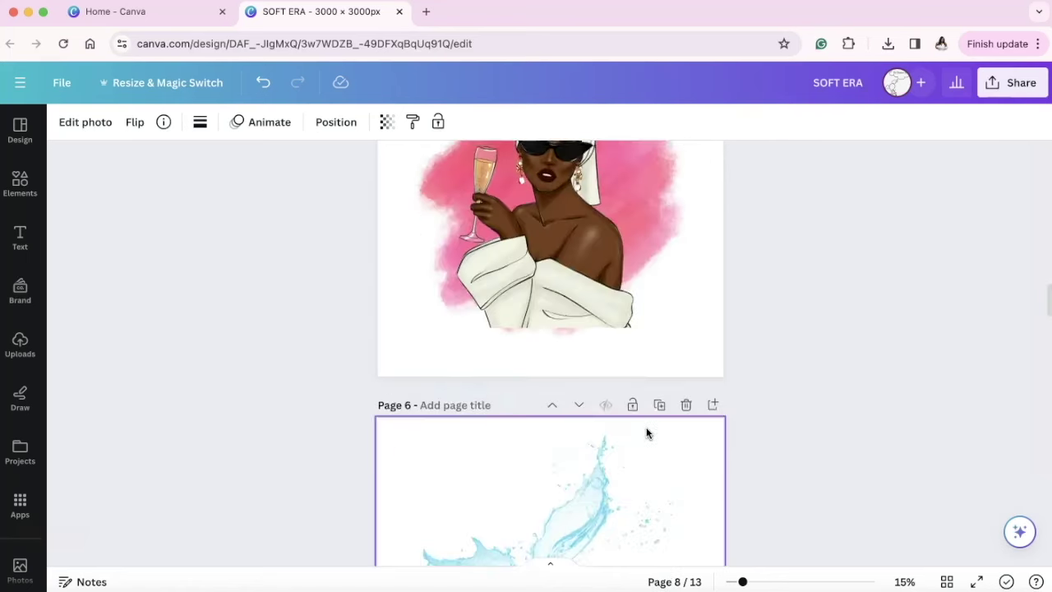
pyautogui.click(643, 433)
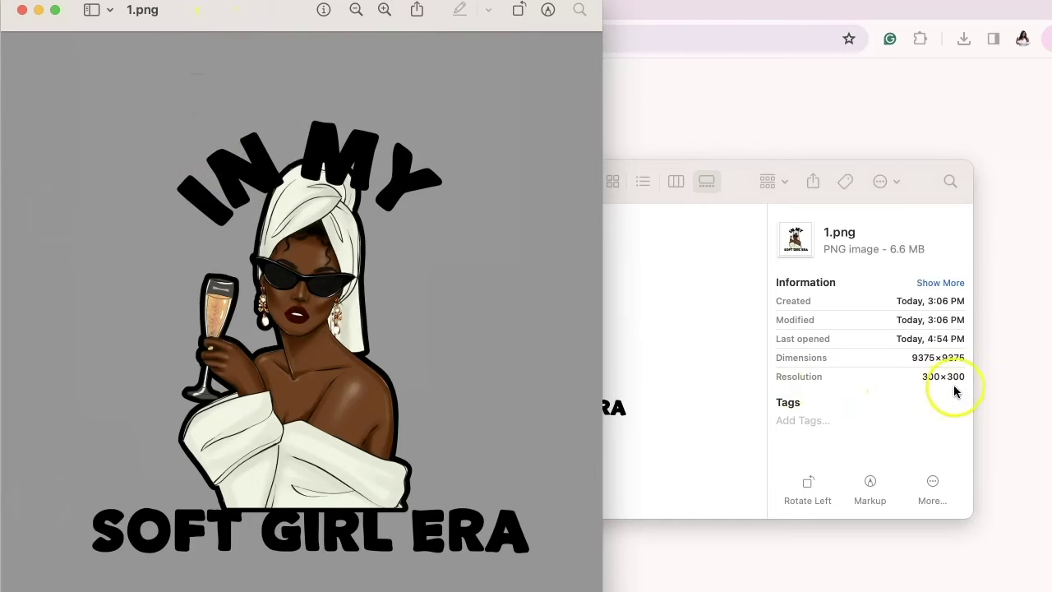
# Open Preview's Adjust Size for 1.png, showing 31.25 × 31.25 in at 300 px/in, keeping custom size
pyautogui.click(738, 209)
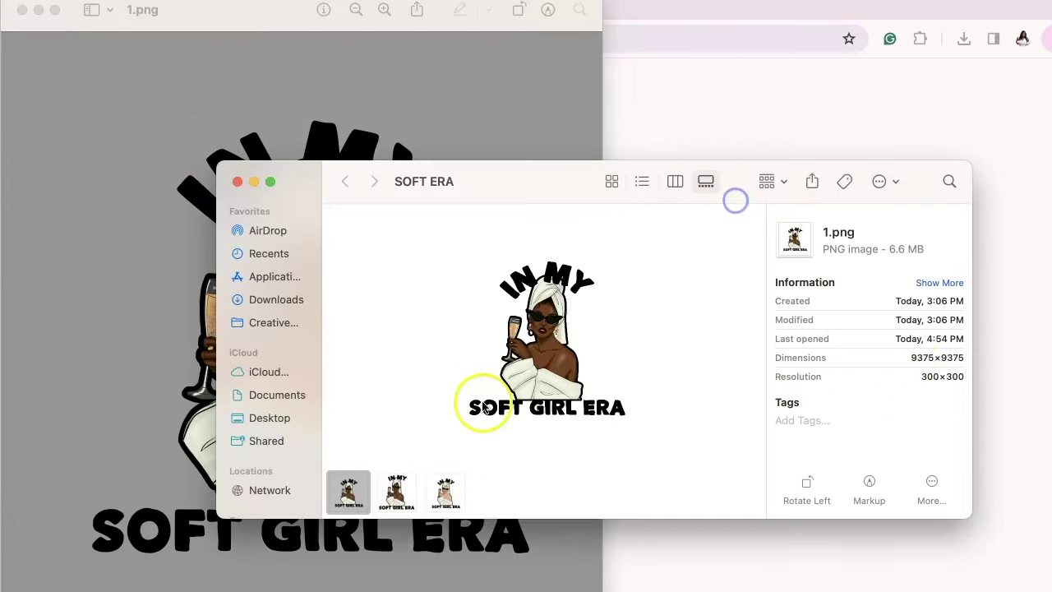
pyautogui.click(539, 59)
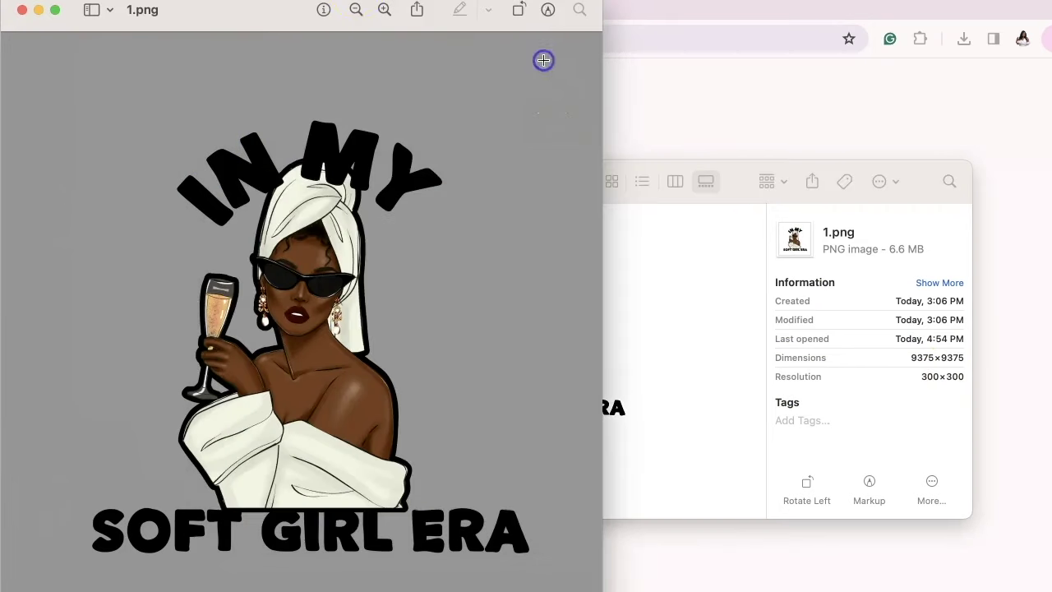
pyautogui.click(273, 1)
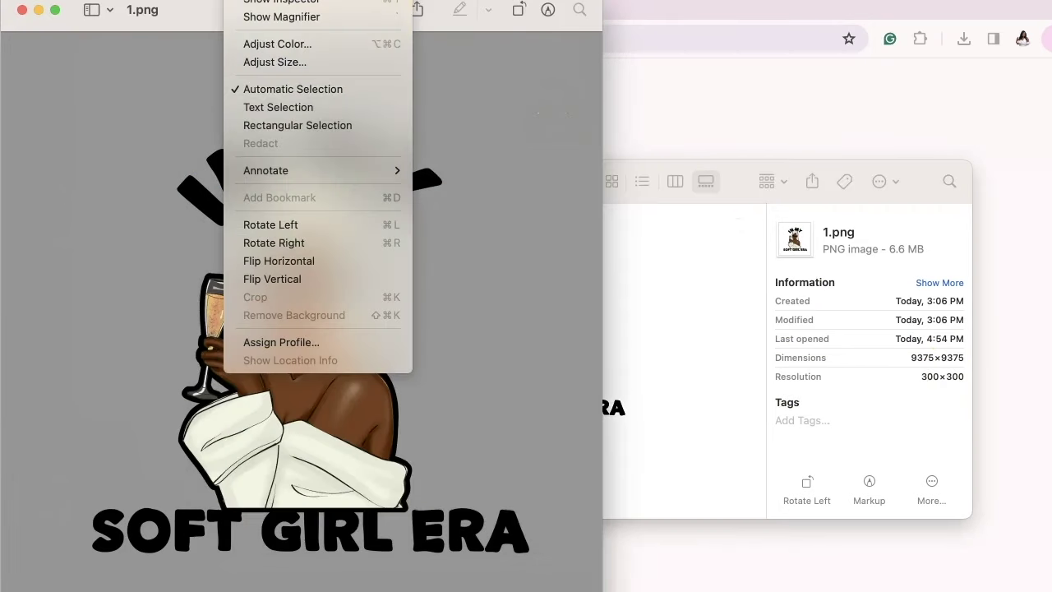
pyautogui.click(262, 62)
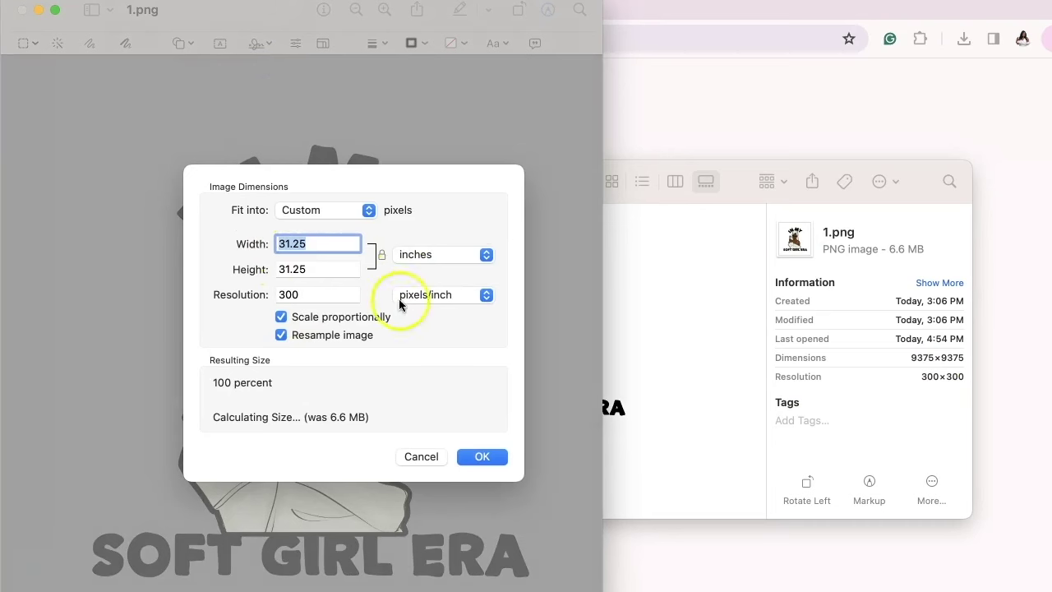
pyautogui.click(369, 210)
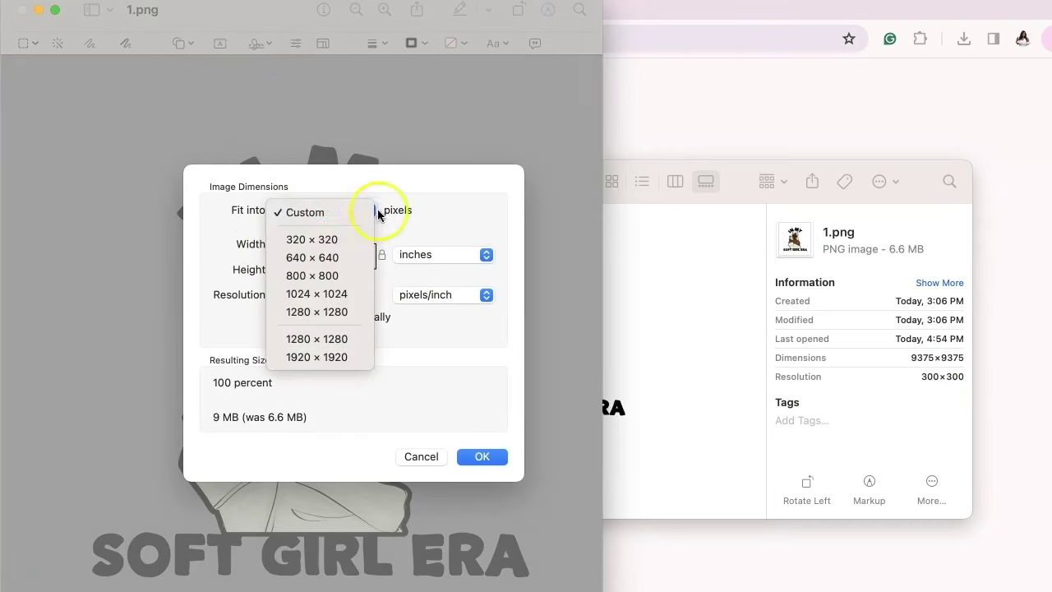
pyautogui.click(406, 208)
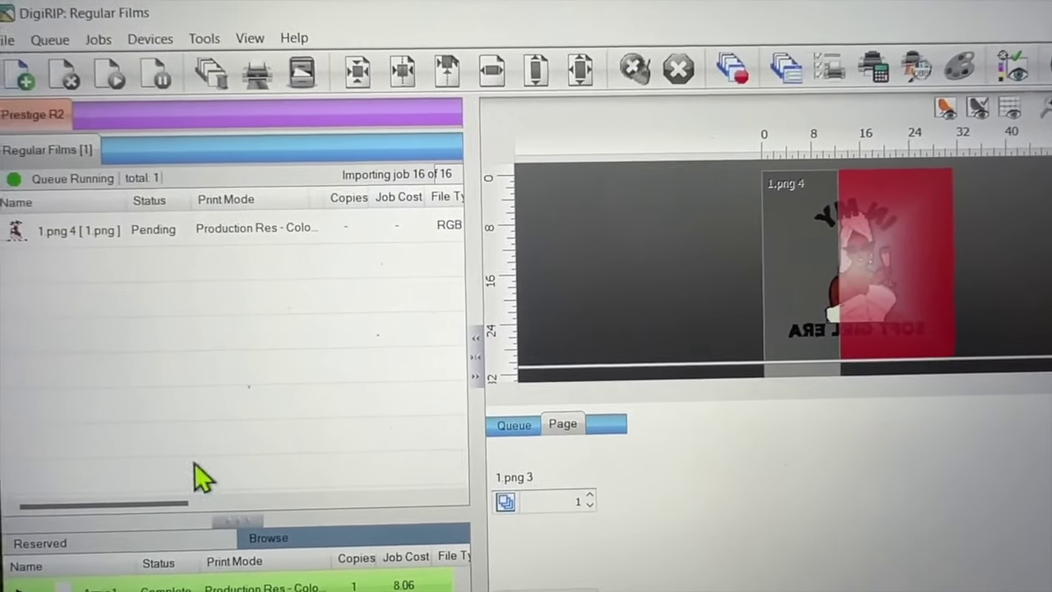
# Resize the 1.png job in DigiRIP to a 12 in width
pyautogui.click(164, 232)
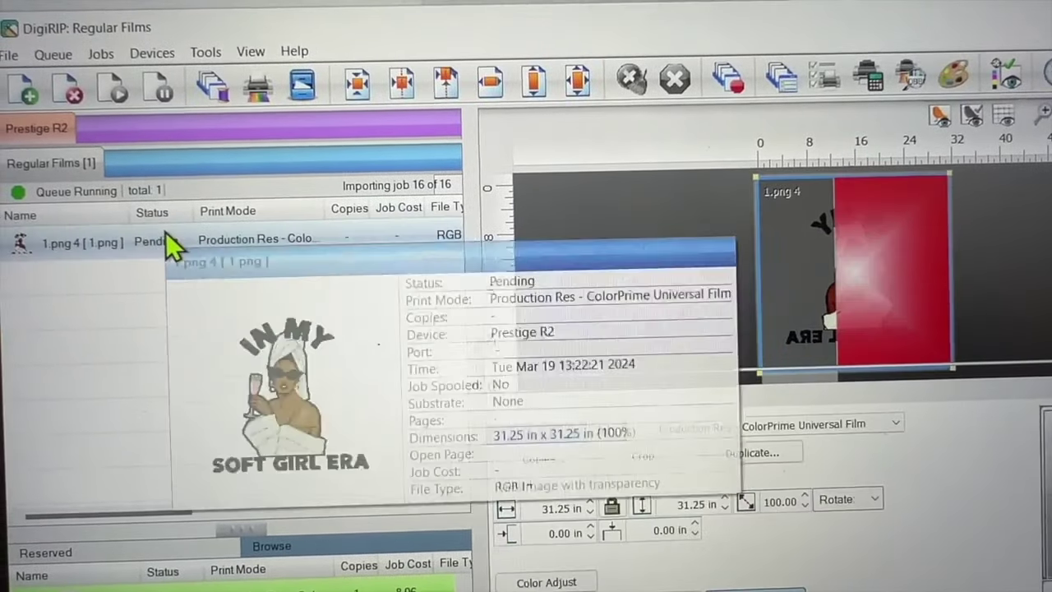
pyautogui.doubleClick(555, 505)
pyautogui.write('1')
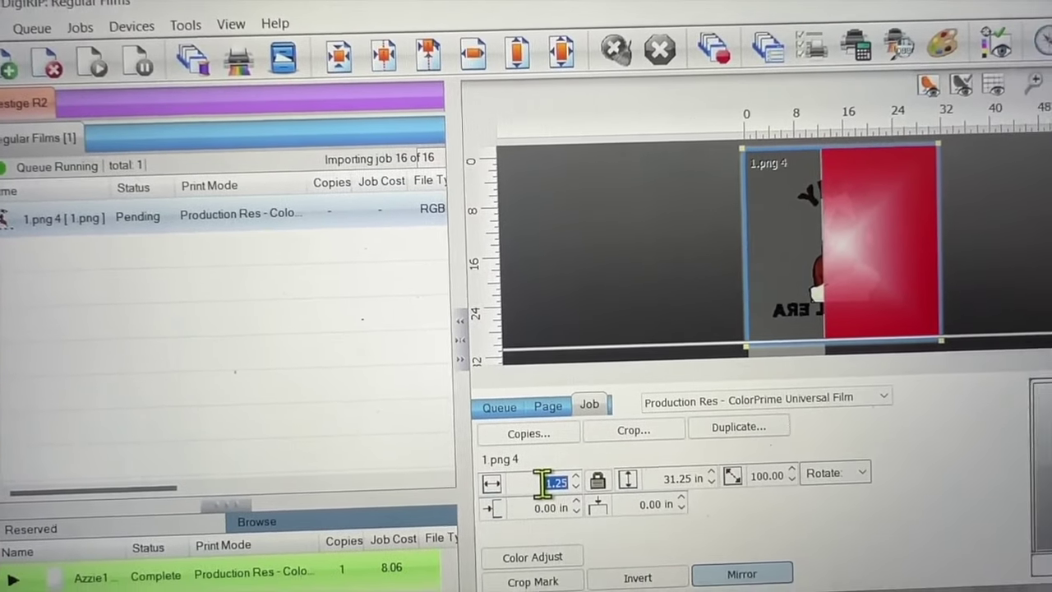
pyautogui.write('2')
pyautogui.press('Tab')
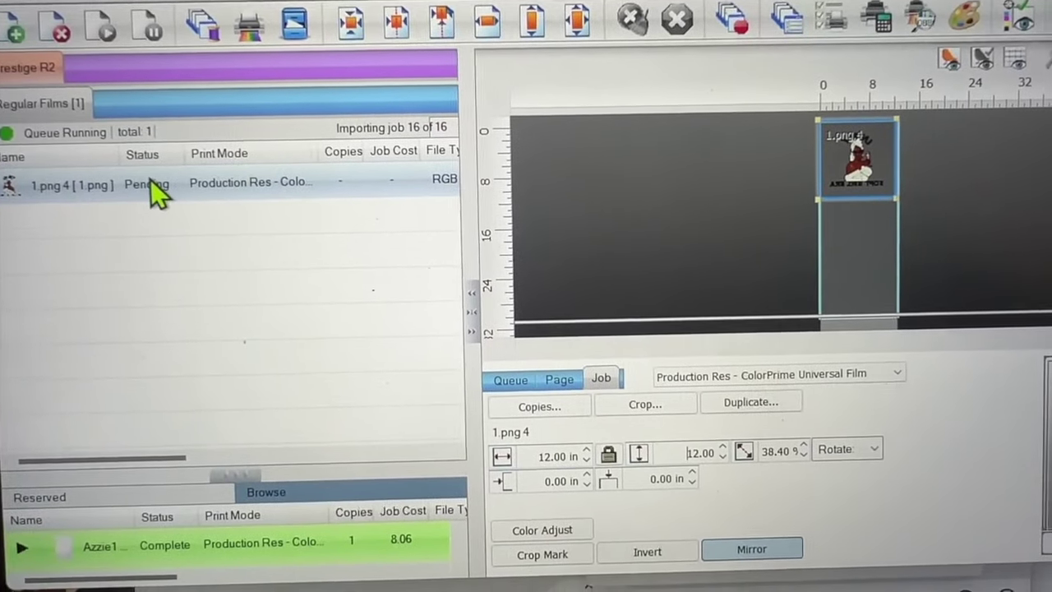
# Send the pending 1.png job to print so it becomes Active
pyautogui.moveTo(160, 193)
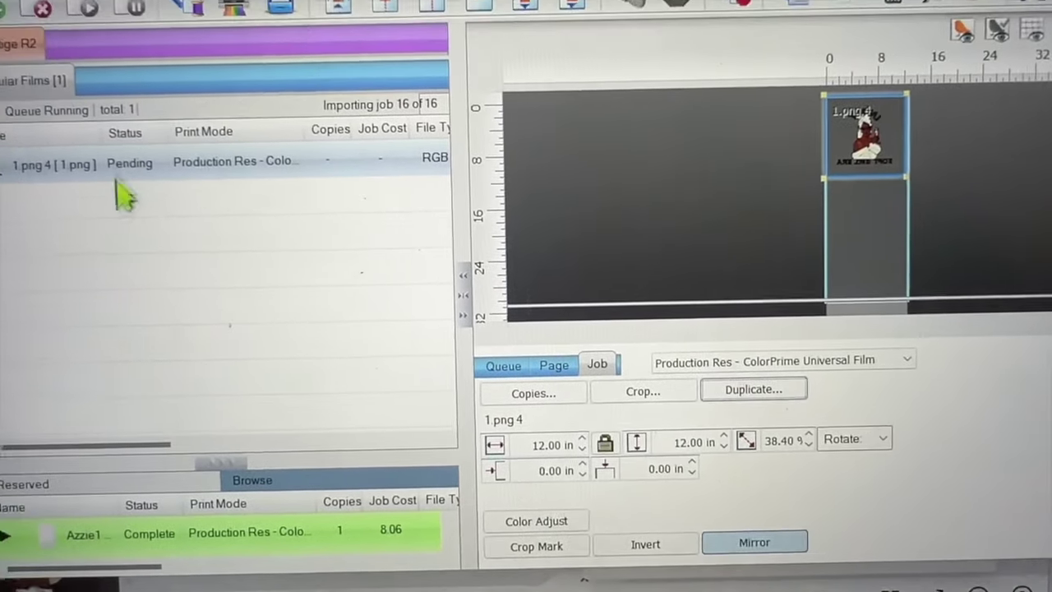
pyautogui.moveTo(125, 169)
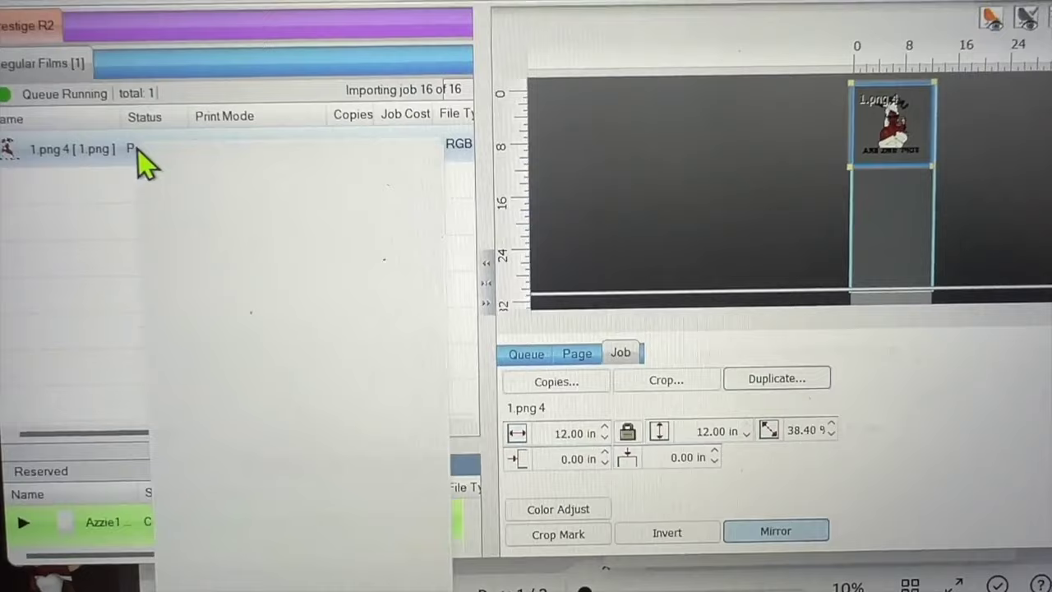
pyautogui.rightClick(142, 157)
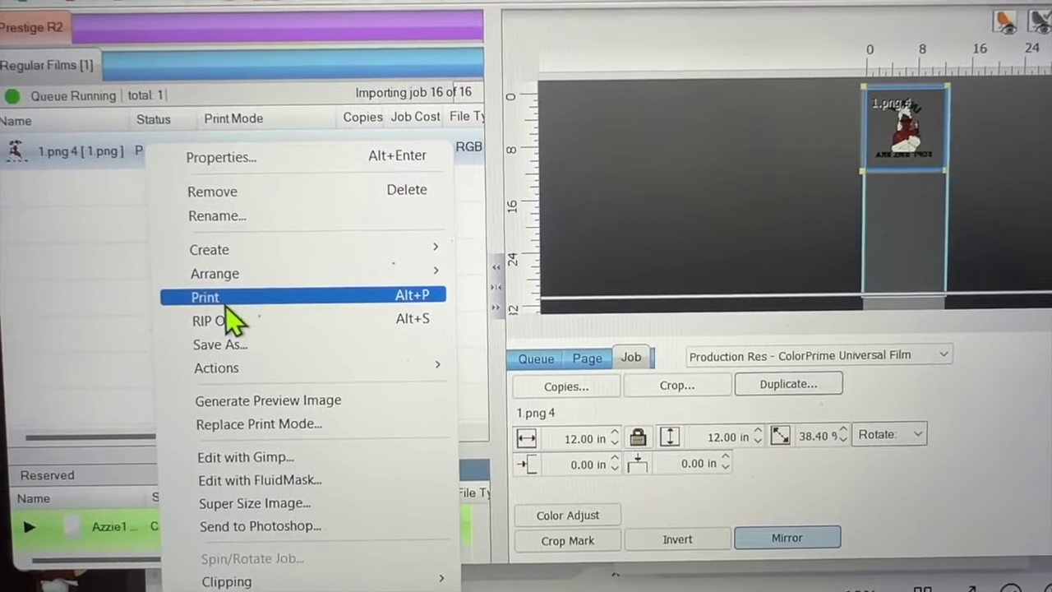
pyautogui.click(230, 311)
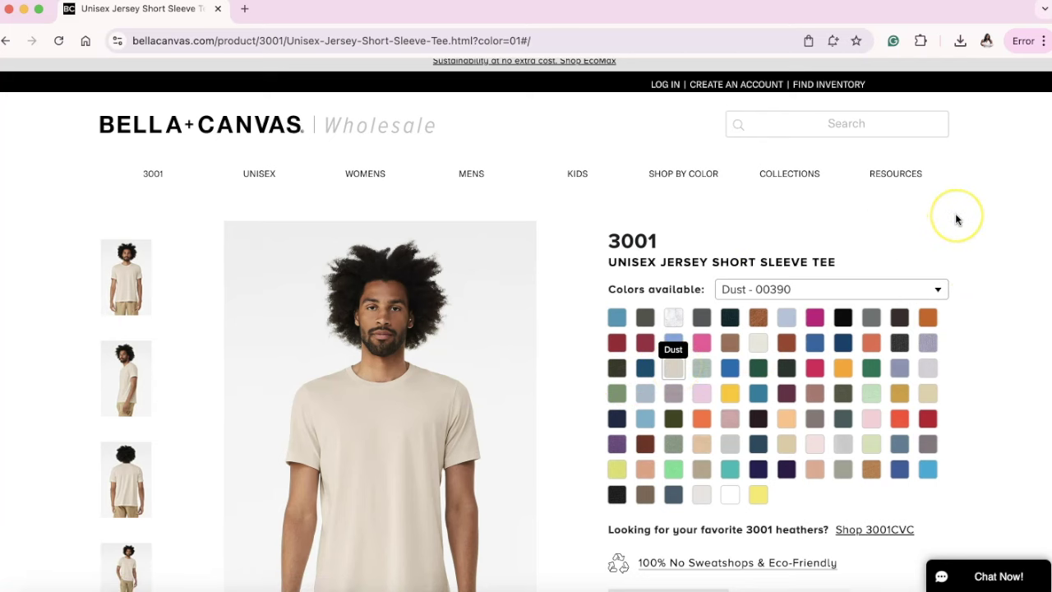
pyautogui.scroll(-1, 955, 218)
pyautogui.scroll(-1, 955, 219)
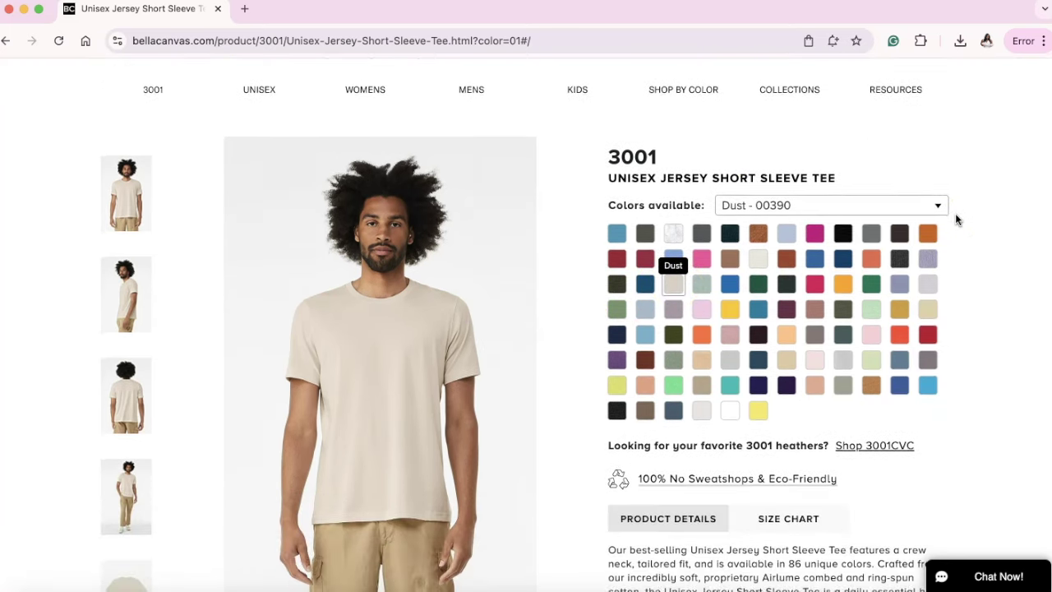
pyautogui.scroll(-1, 955, 215)
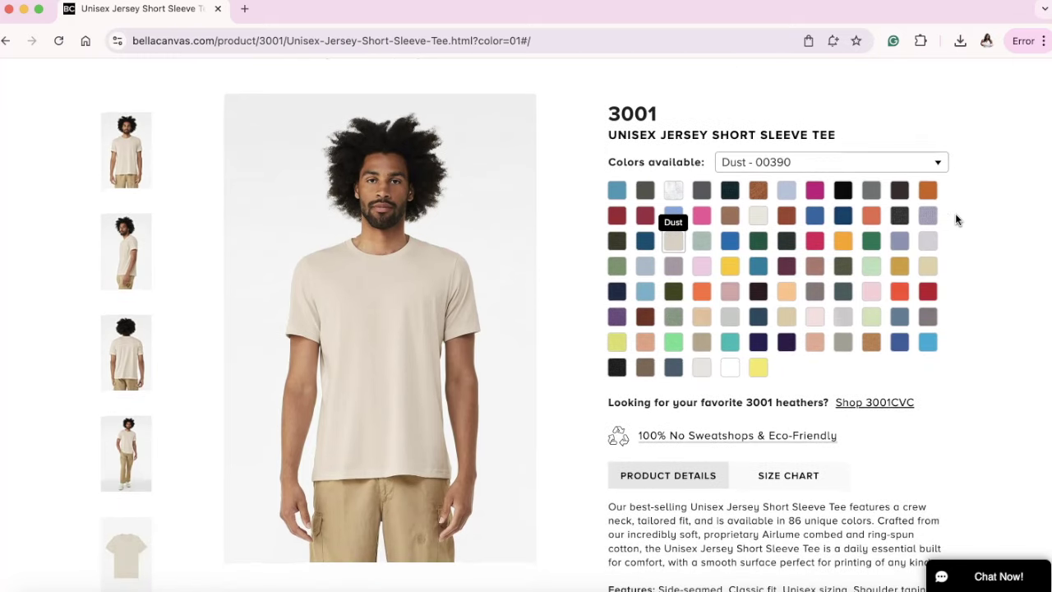
pyautogui.scroll(-4, 960, 369)
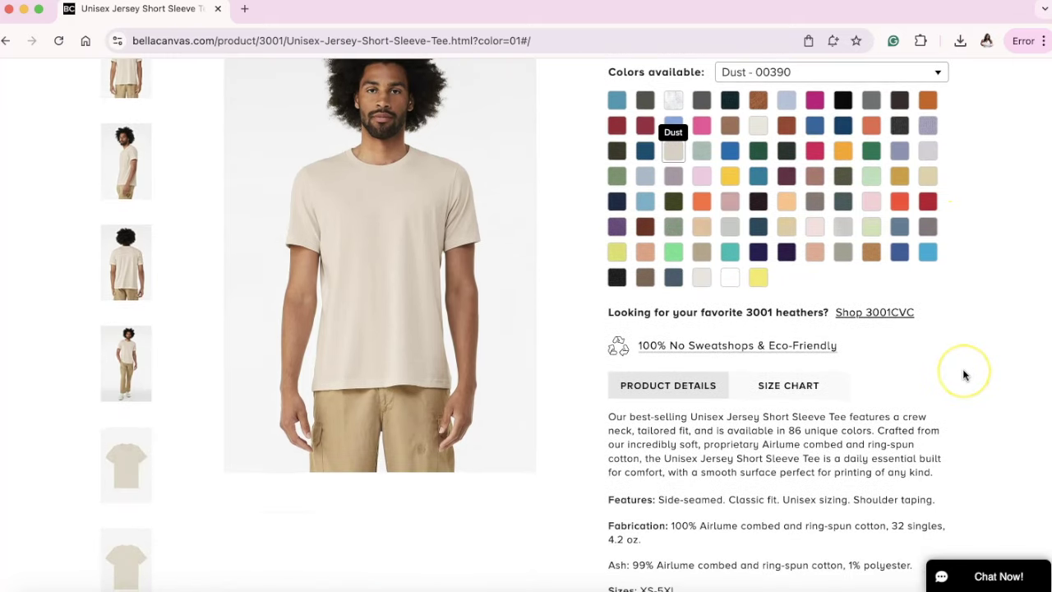
pyautogui.scroll(-3, 964, 374)
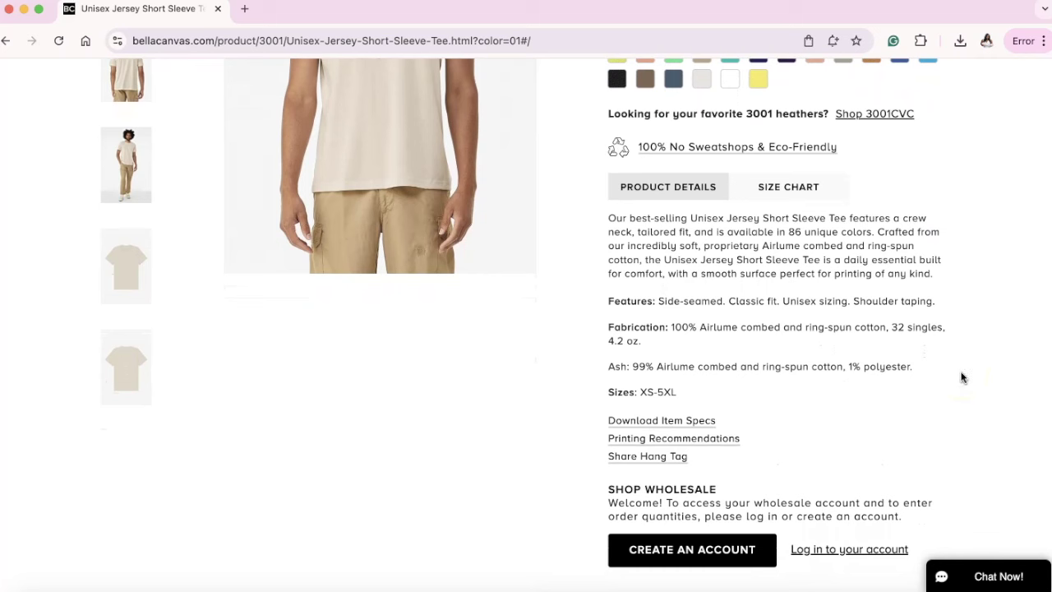
pyautogui.click(791, 185)
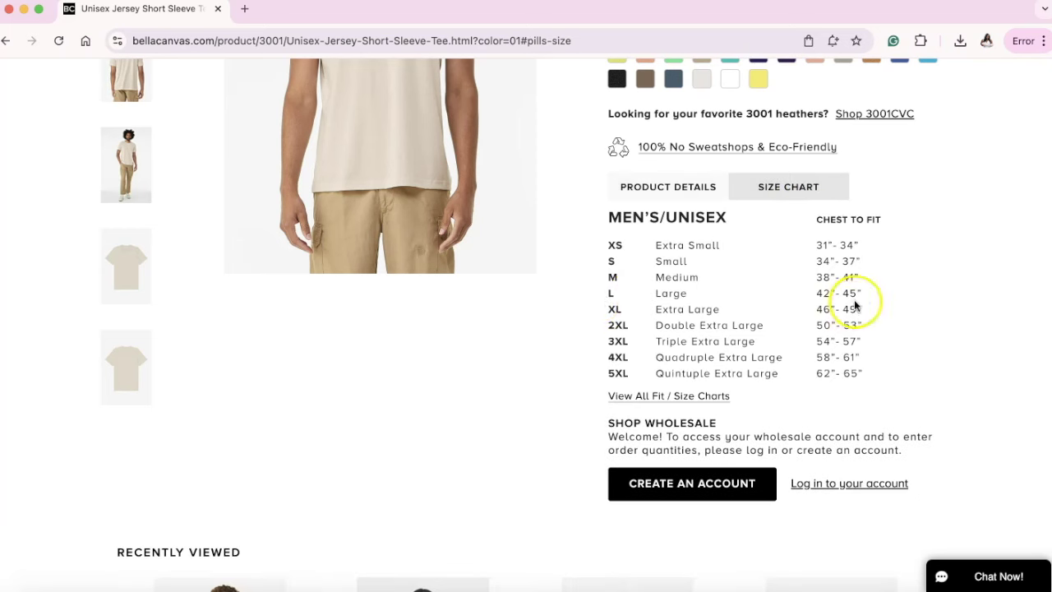
pyautogui.click(667, 187)
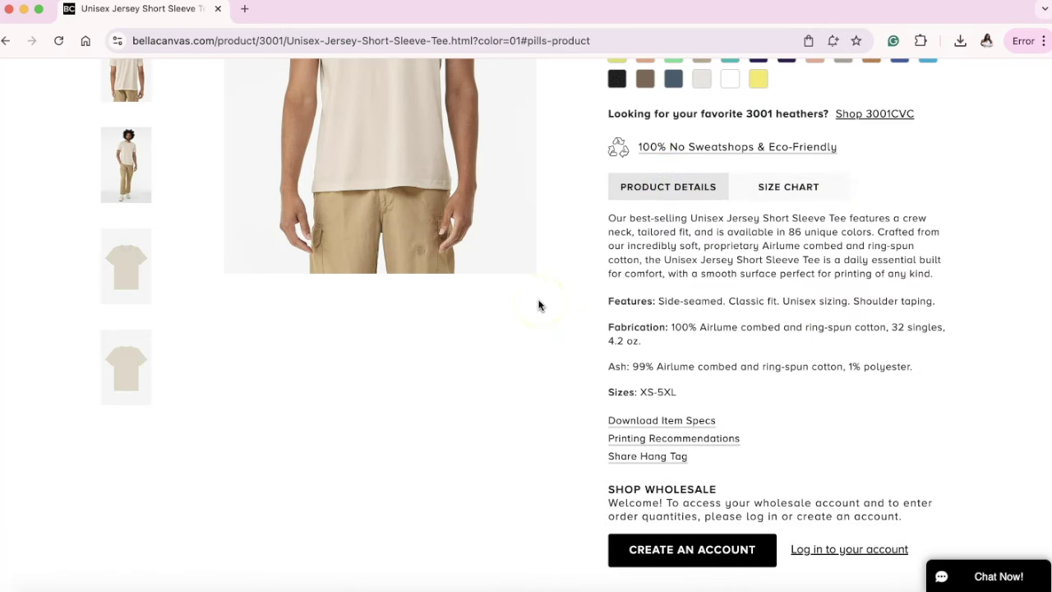
pyautogui.scroll(5, 538, 306)
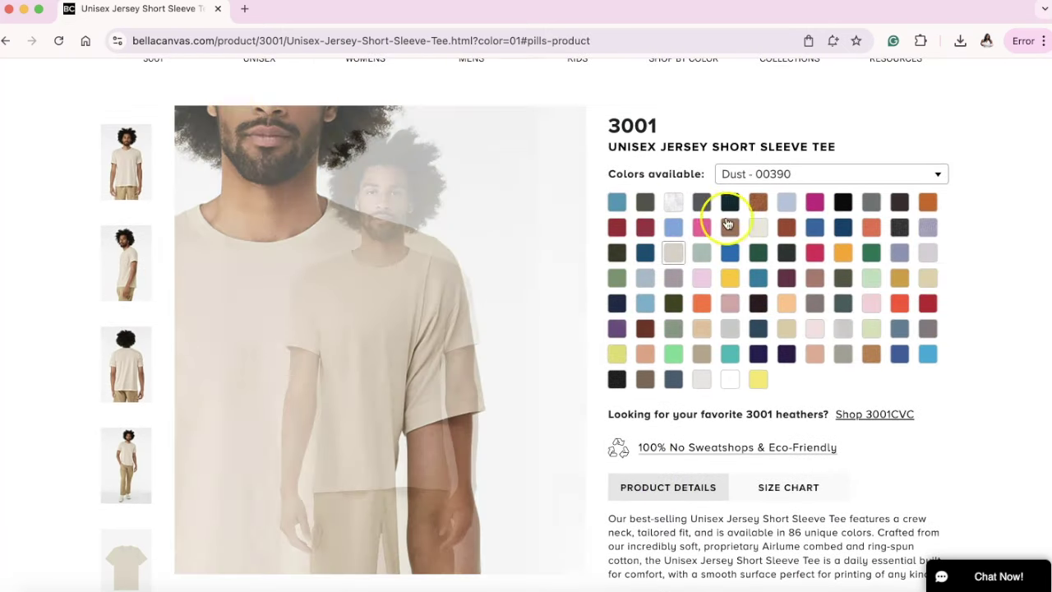
pyautogui.click(756, 206)
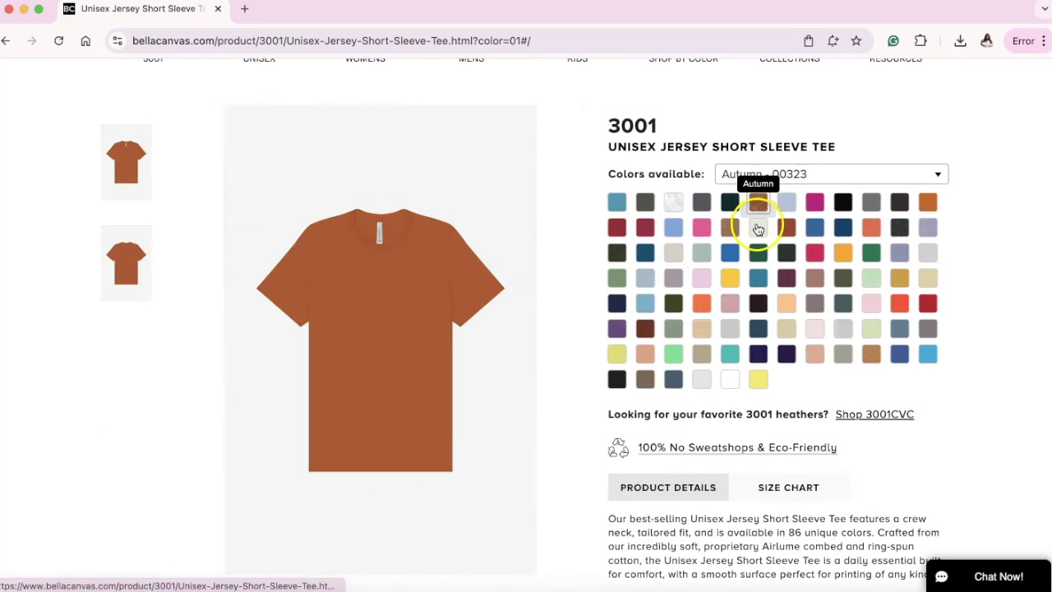
pyautogui.click(753, 230)
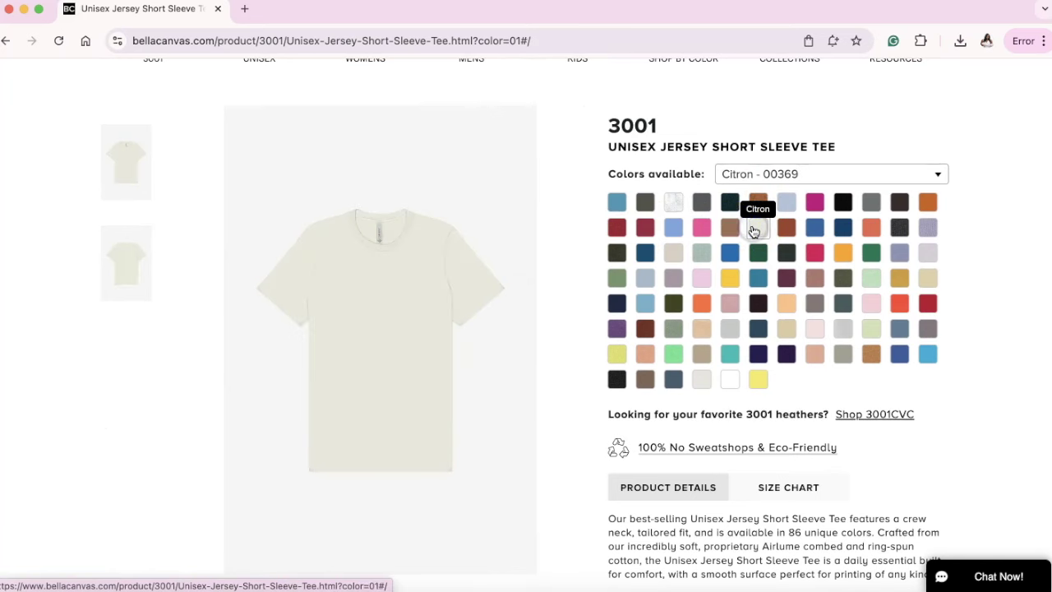
pyautogui.click(755, 204)
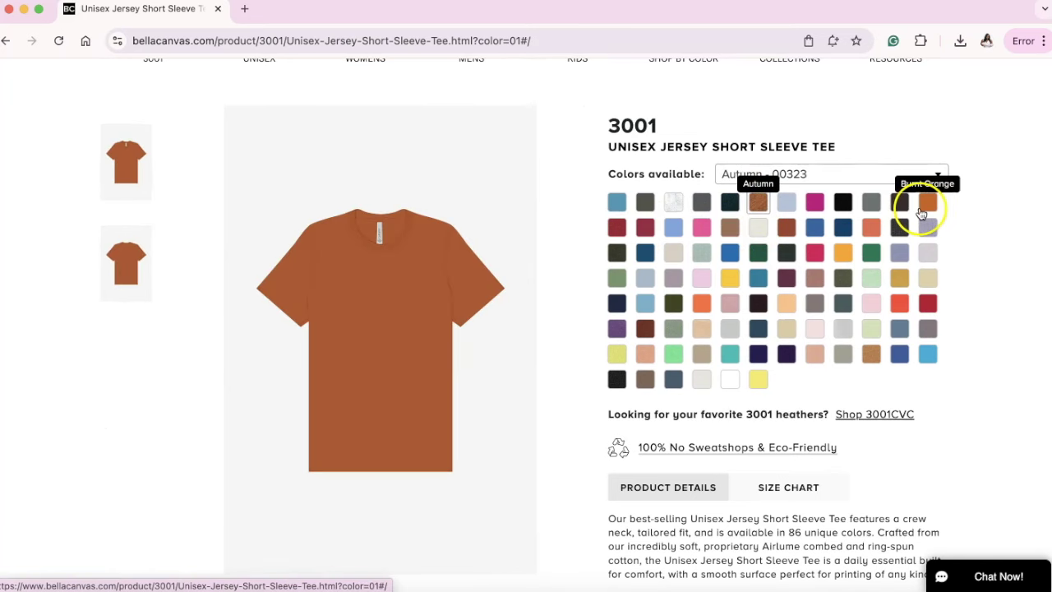
pyautogui.click(927, 280)
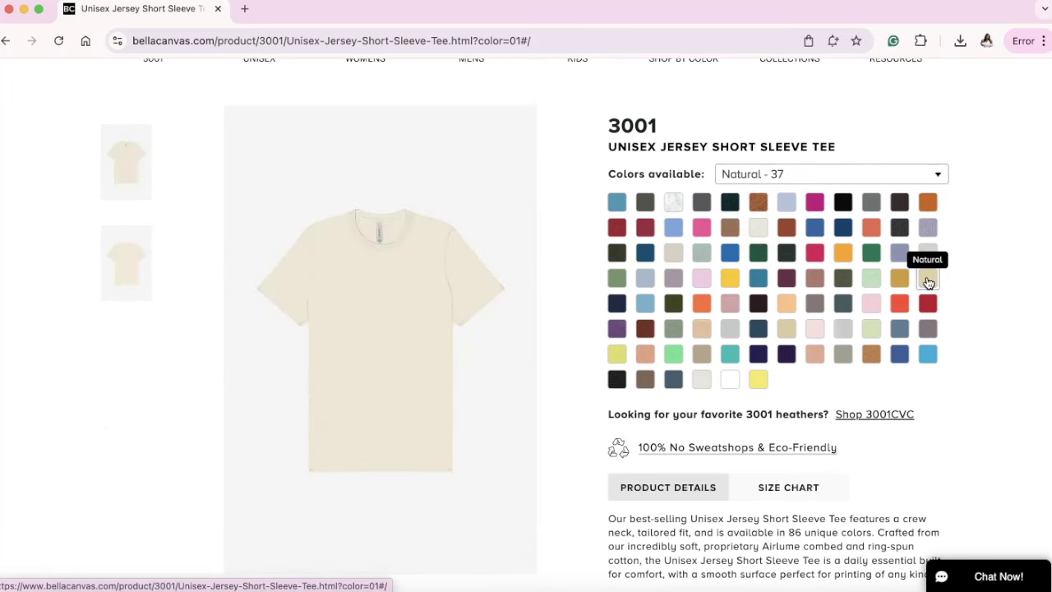
pyautogui.click(786, 330)
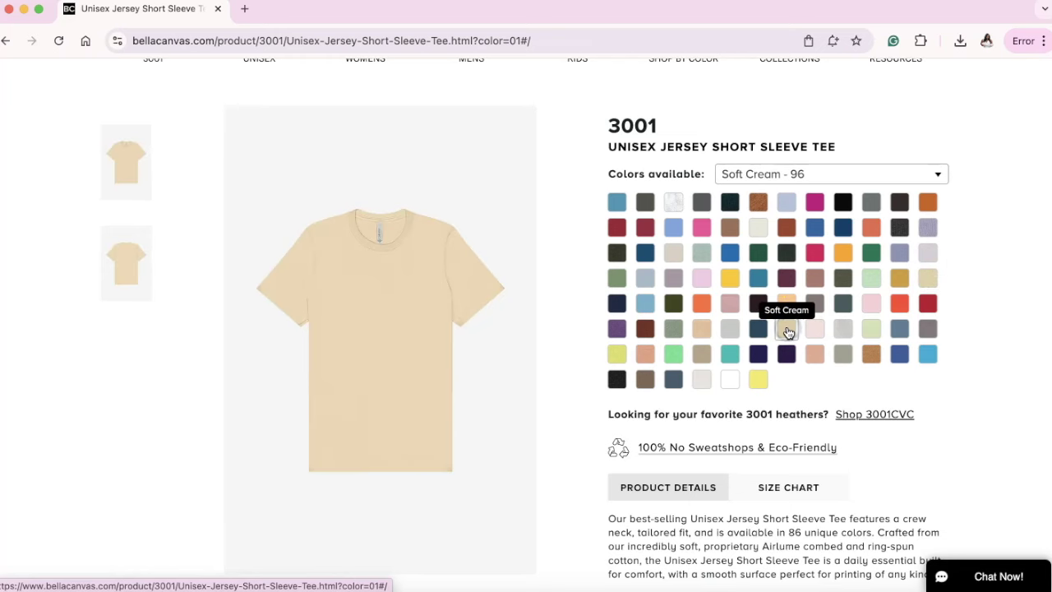
pyautogui.click(702, 330)
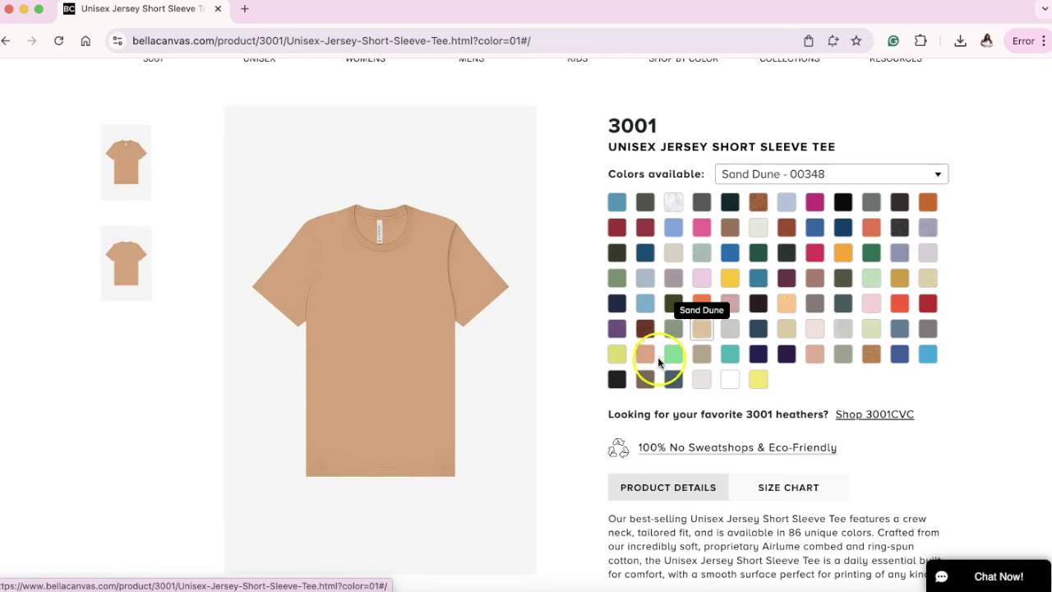
pyautogui.click(644, 355)
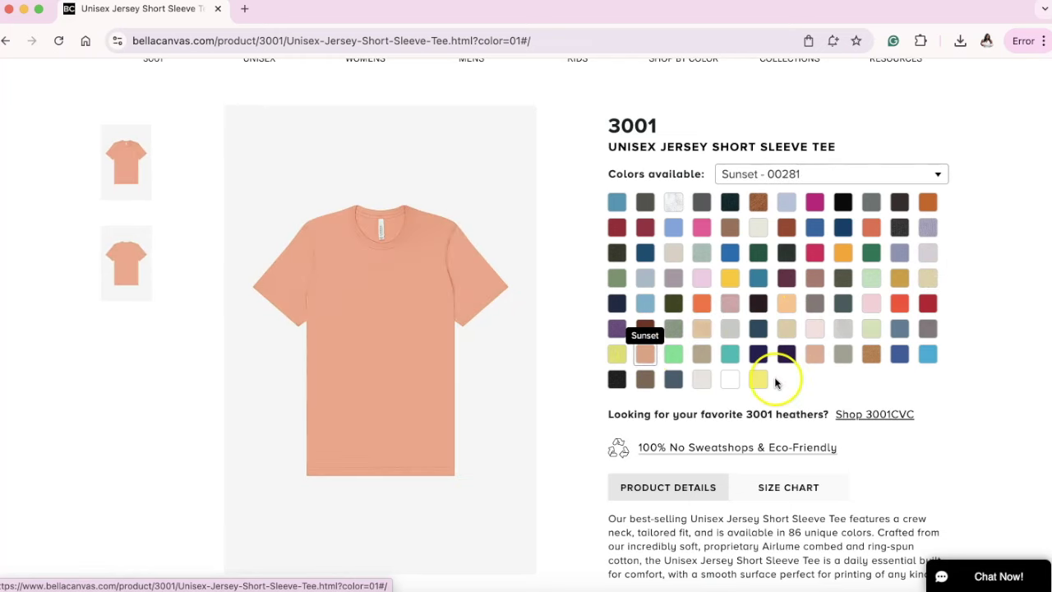
pyautogui.click(819, 332)
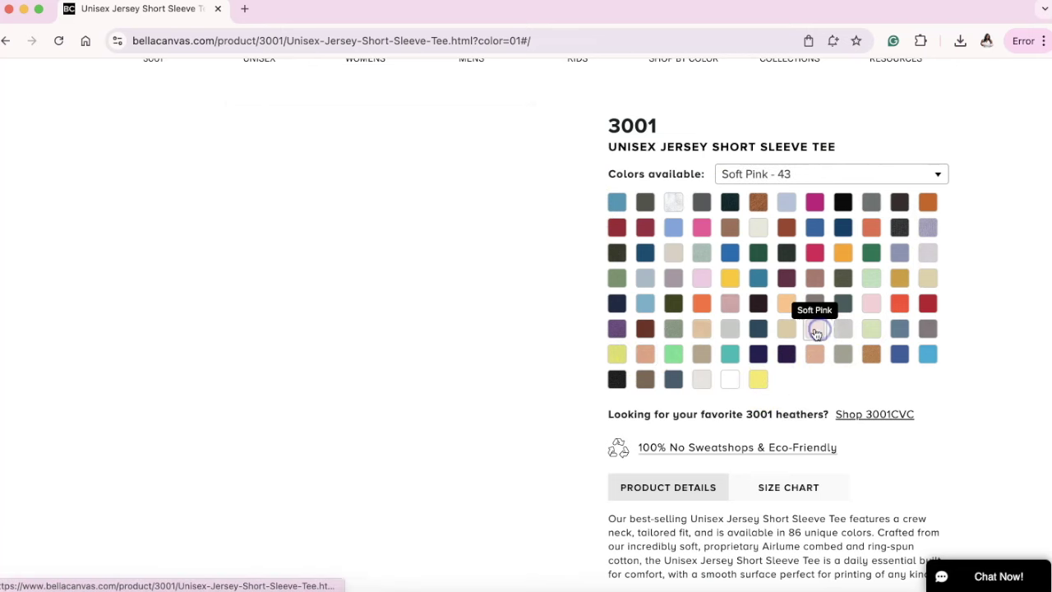
pyautogui.click(787, 333)
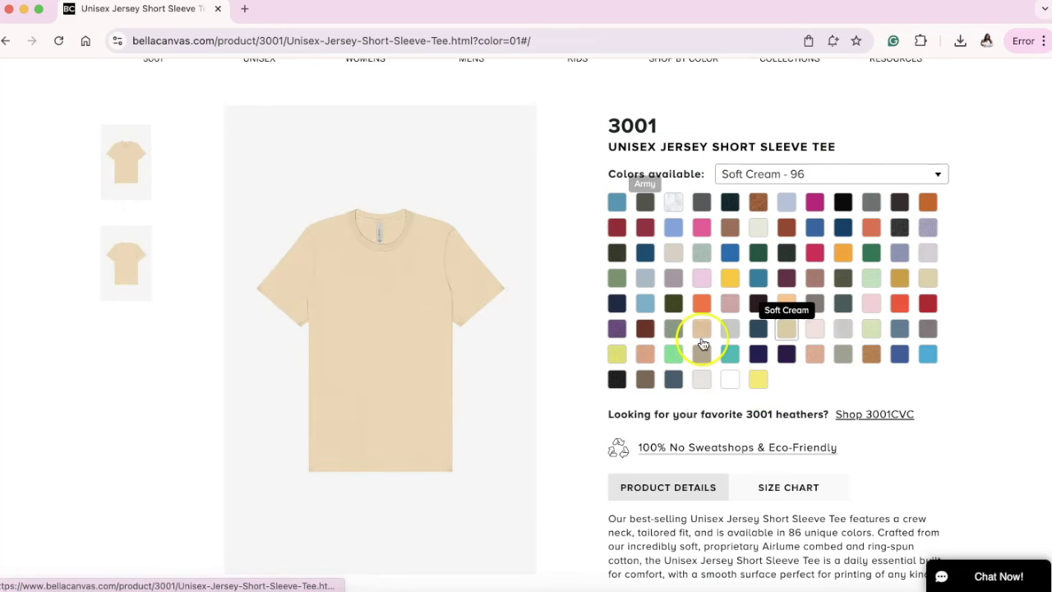
pyautogui.scroll(-10, 704, 354)
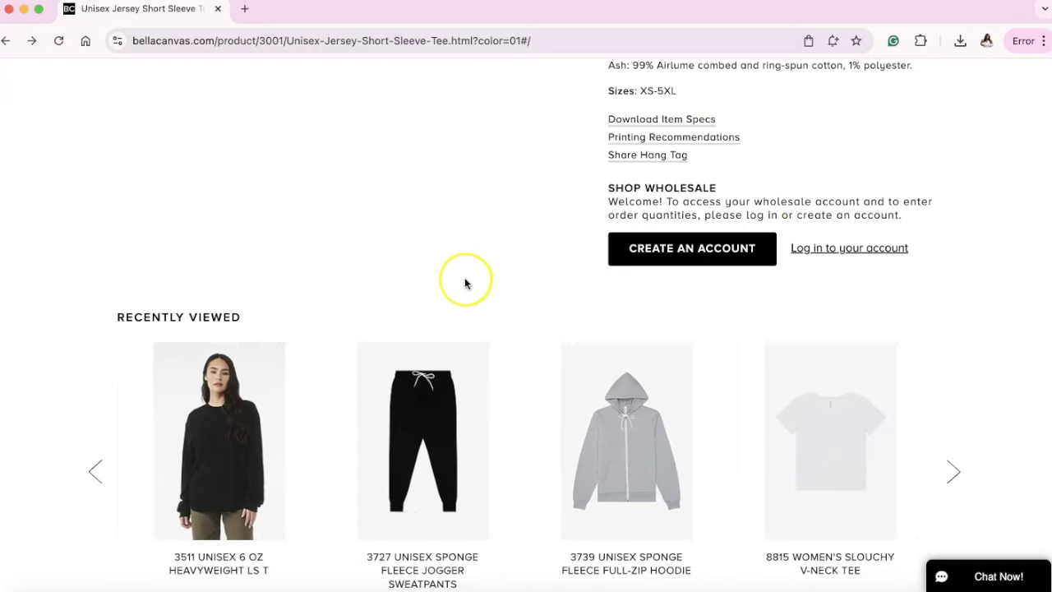
pyautogui.scroll(10, 464, 279)
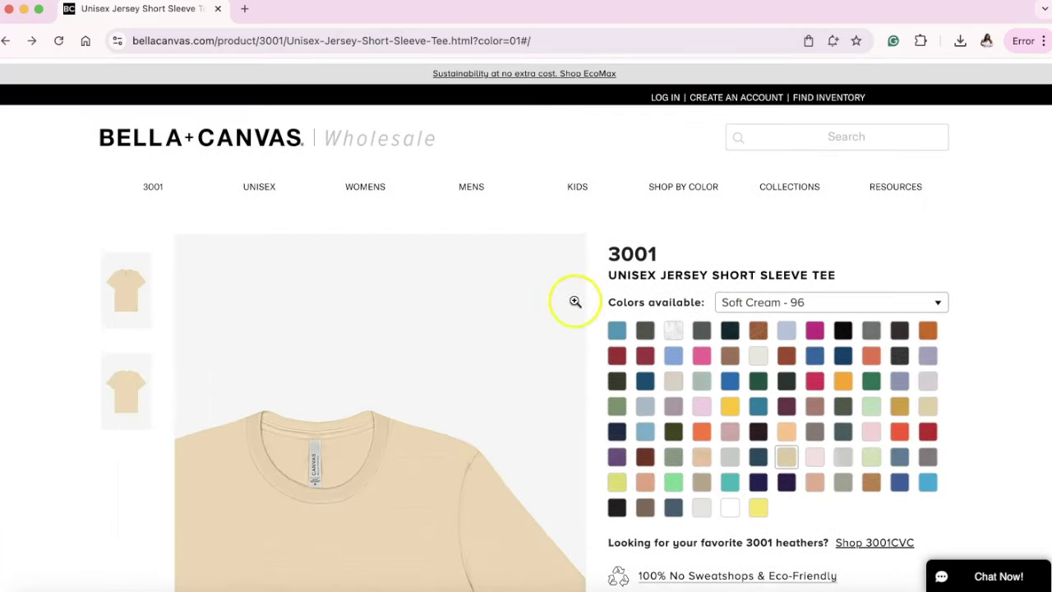
pyautogui.click(676, 377)
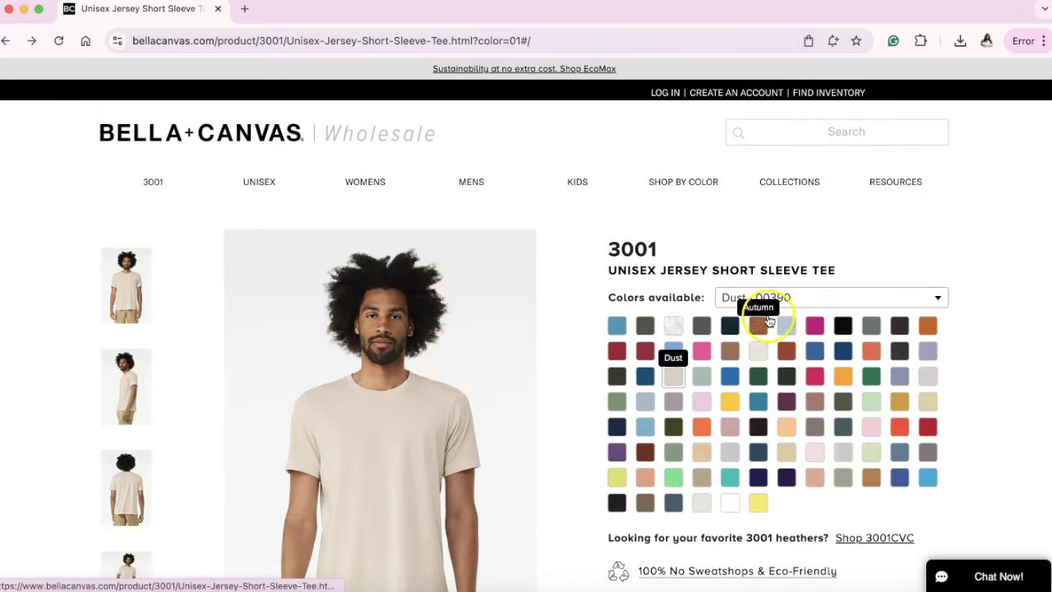
pyautogui.scroll(-1, 925, 247)
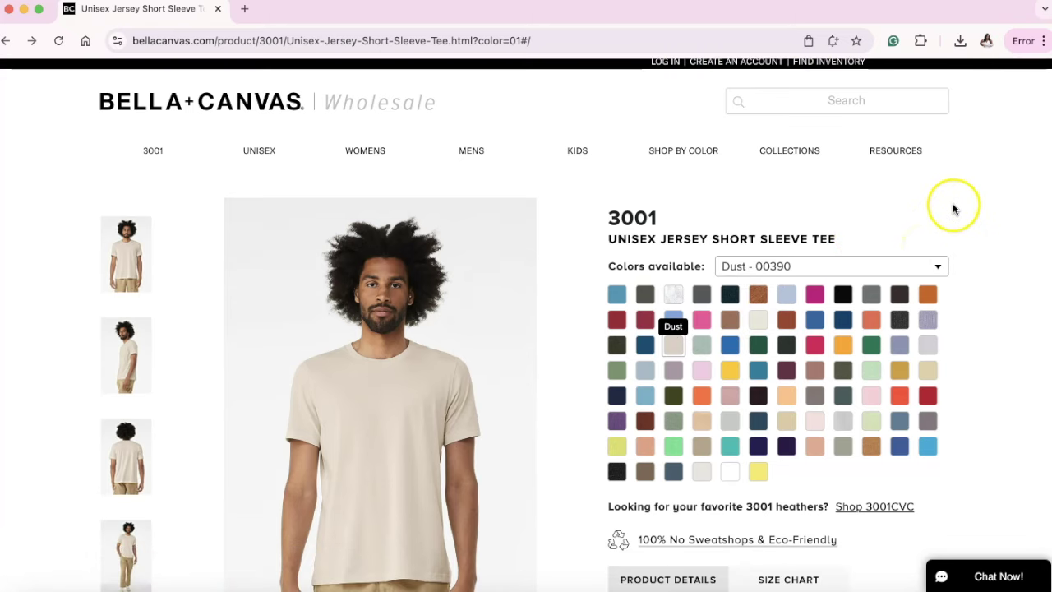
pyautogui.scroll(1, 950, 207)
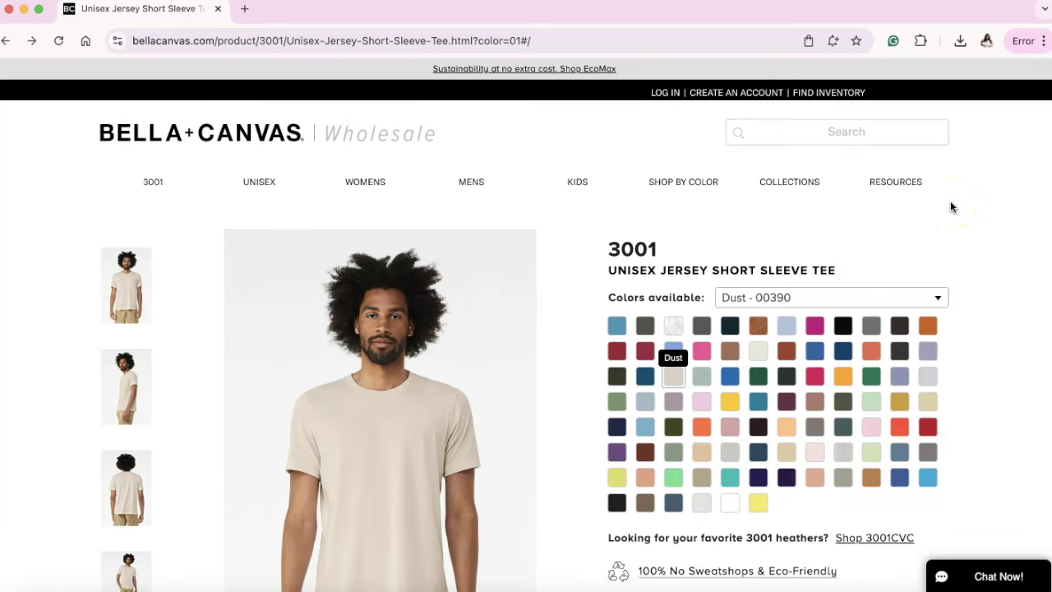
pyautogui.scroll(-5, 909, 262)
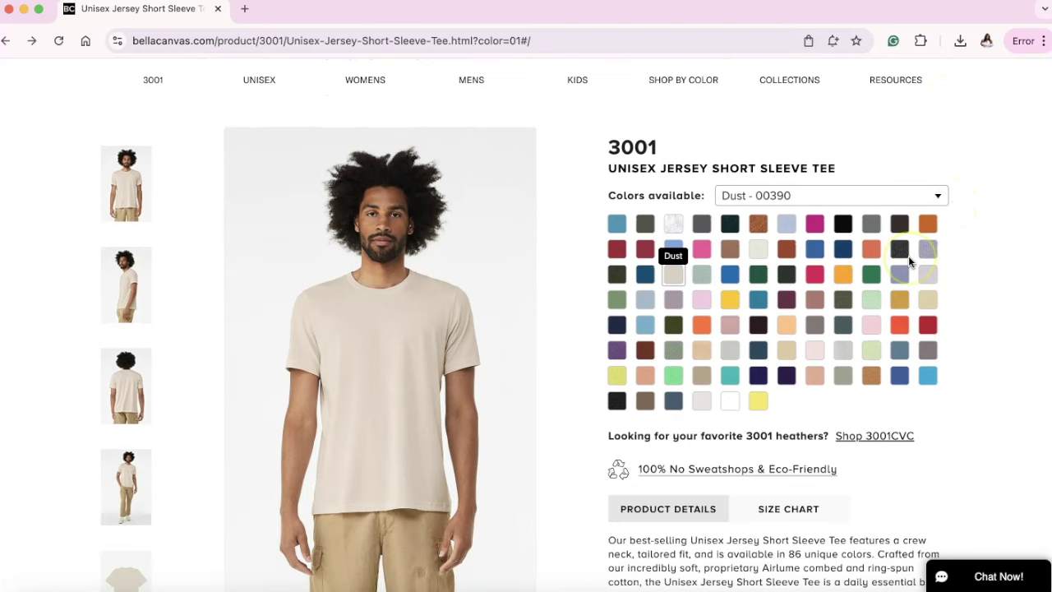